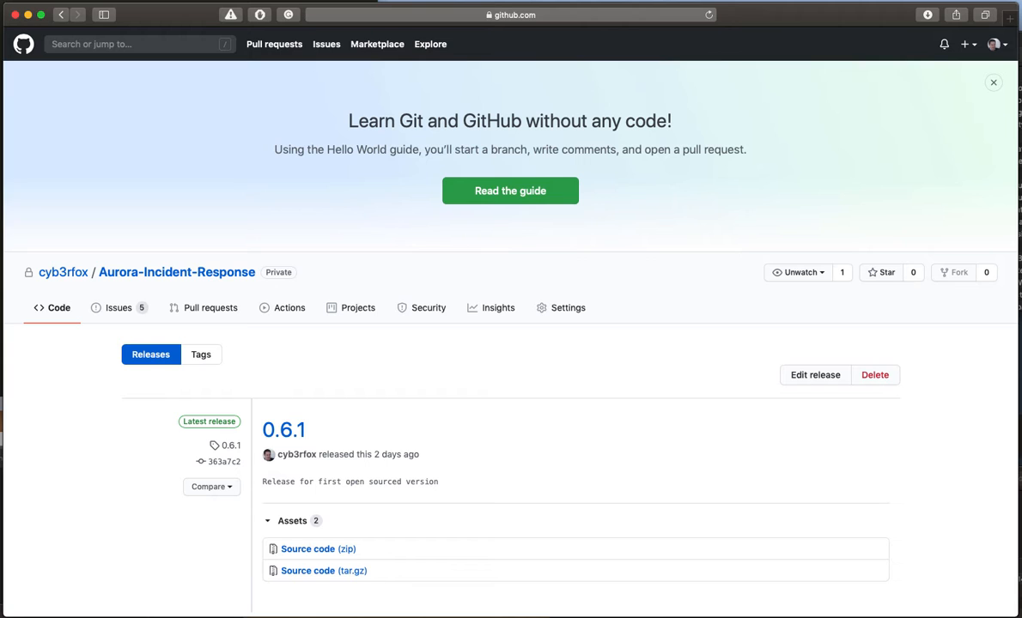
# Switch to Aurora Incident Response and add an investigator record, entering the investigator's full name and short name.
pyautogui.press('super+Tab')
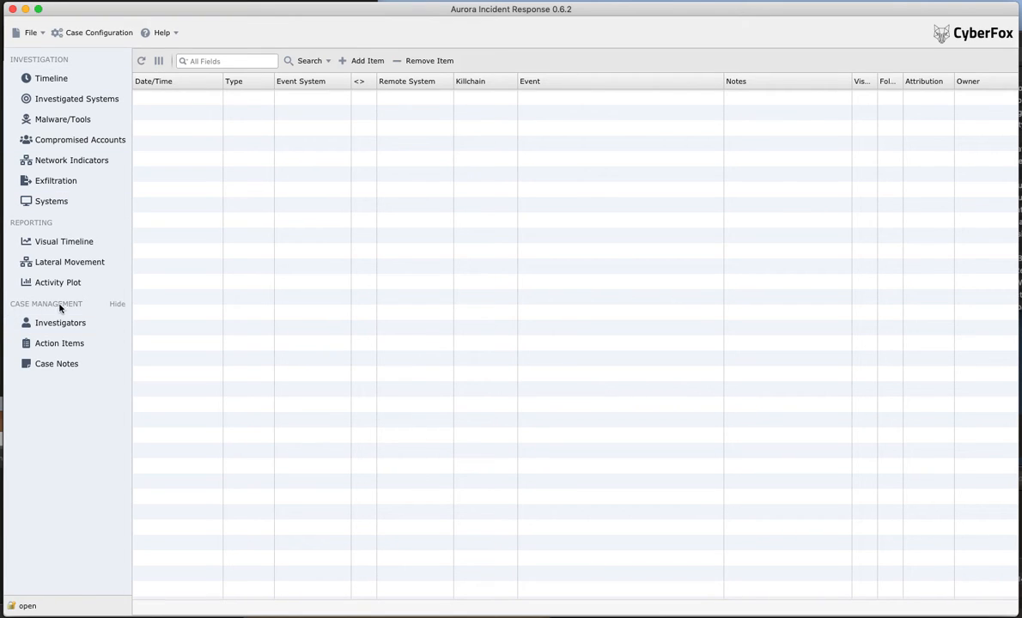
pyautogui.click(72, 323)
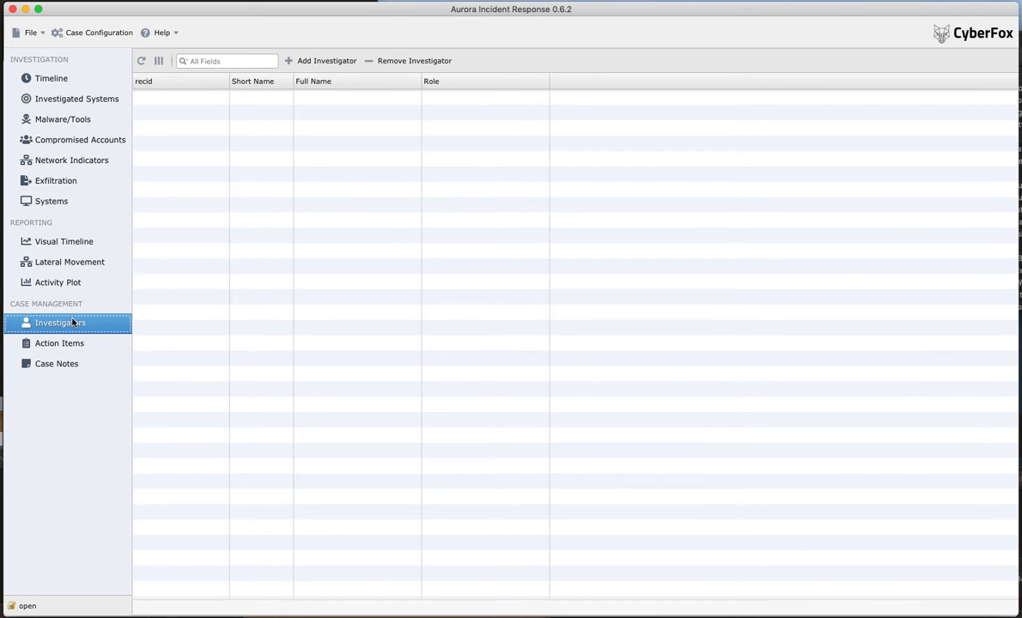
pyautogui.click(311, 63)
pyautogui.click(307, 97)
pyautogui.click(306, 96)
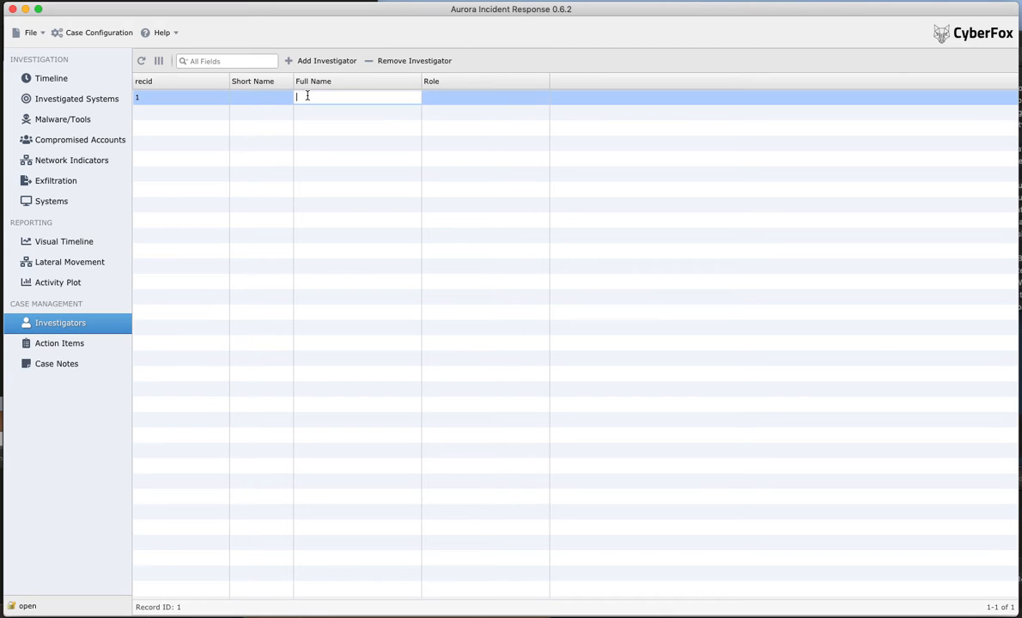
pyautogui.write('Mat')
pyautogui.click(263, 113)
pyautogui.doubleClick(264, 97)
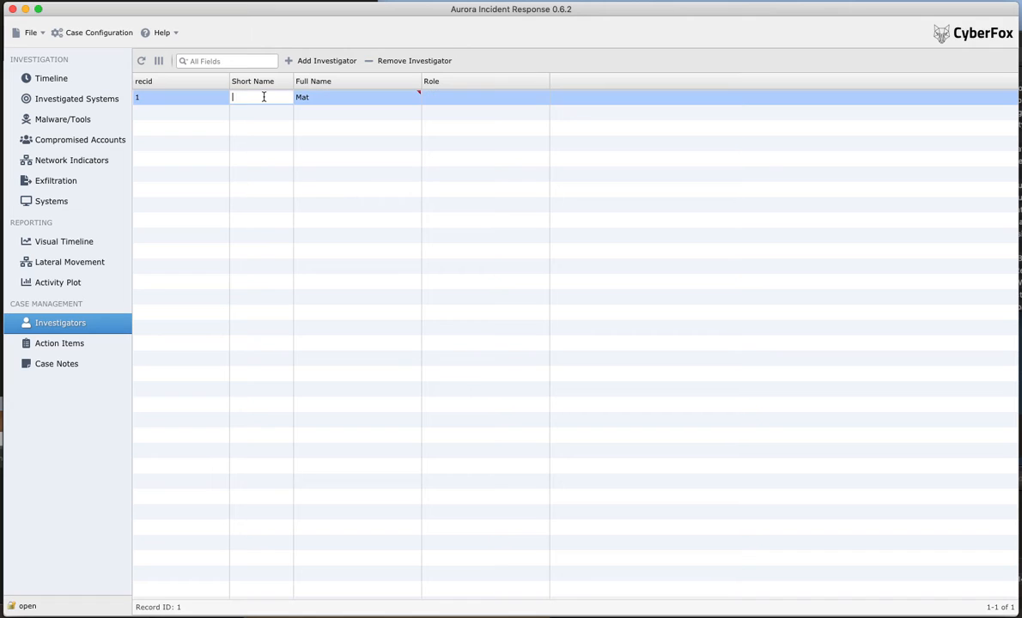
pyautogui.write('mat')
pyautogui.press('Return')
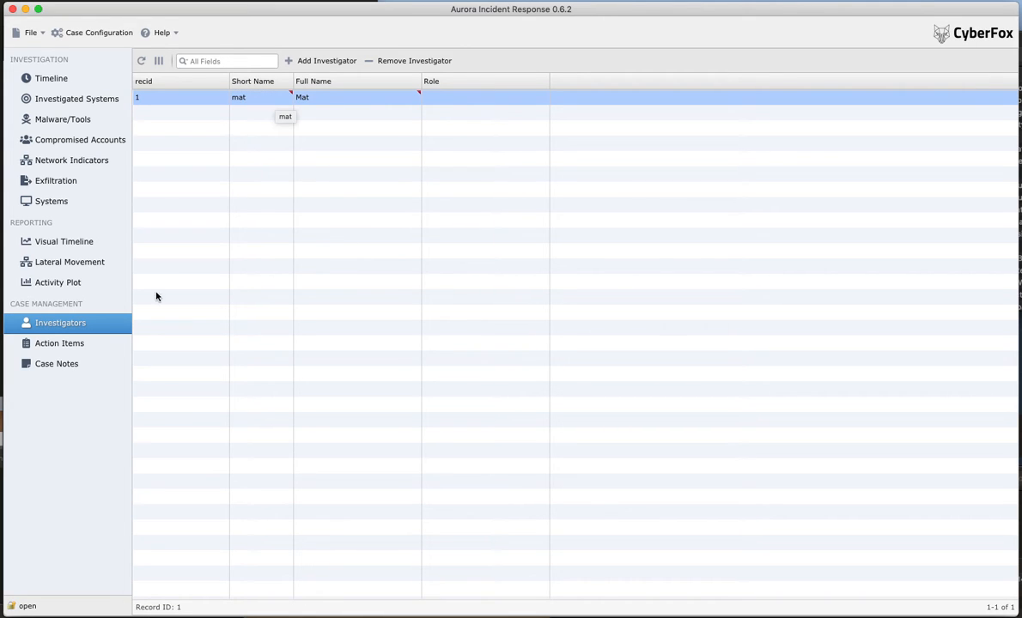
# Set the new investigator's role to Engagement Lead.
pyautogui.doubleClick(449, 97)
pyautogui.write('Engag')
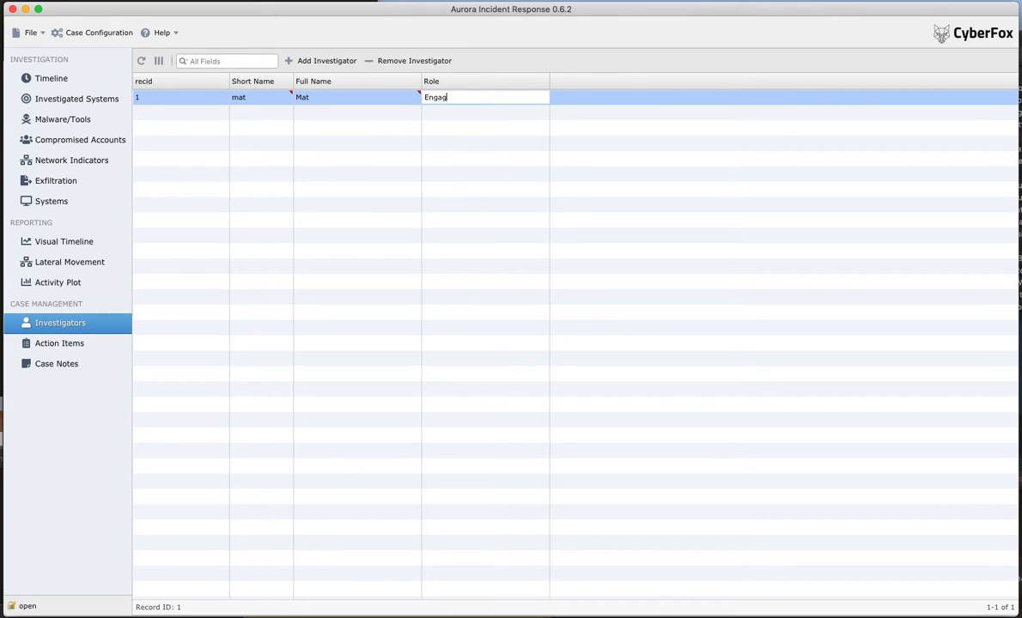
pyautogui.write('ement')
pyautogui.press('Return')
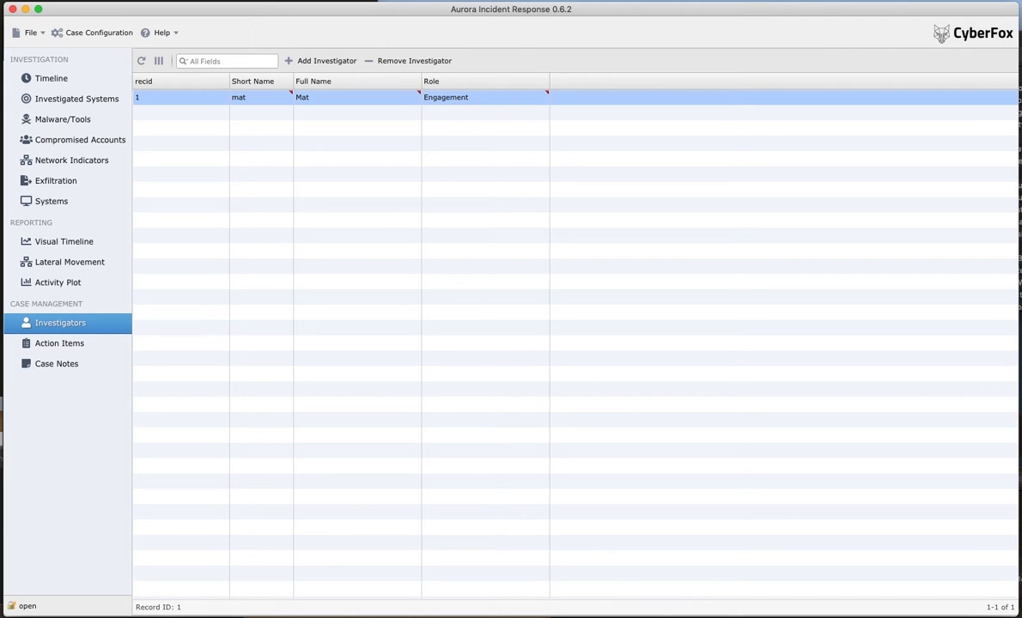
pyautogui.doubleClick(449, 92)
pyautogui.write('Le')
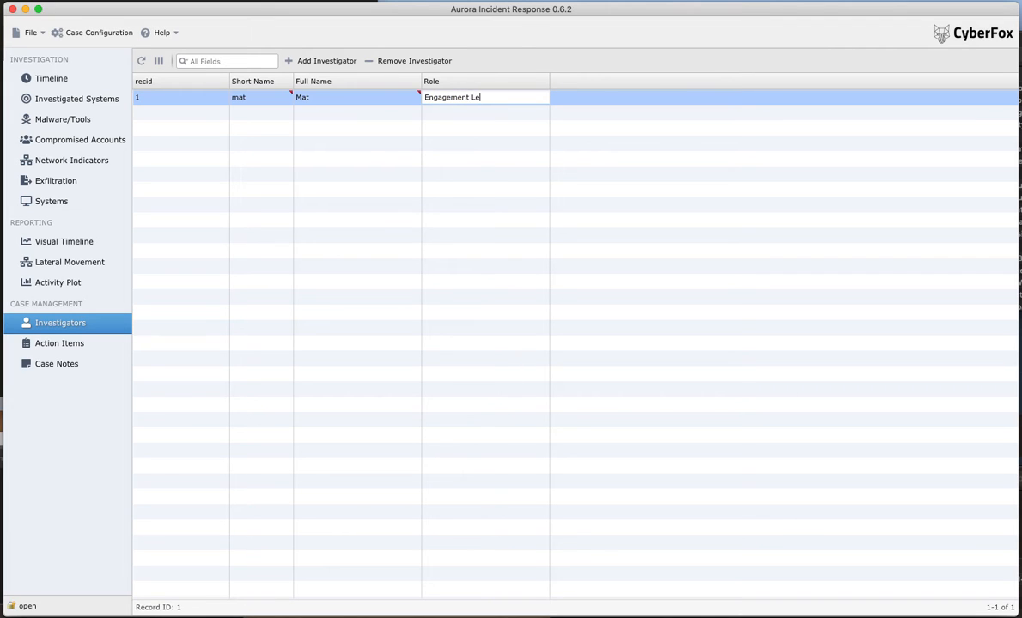
pyautogui.write('ad')
pyautogui.press('Return')
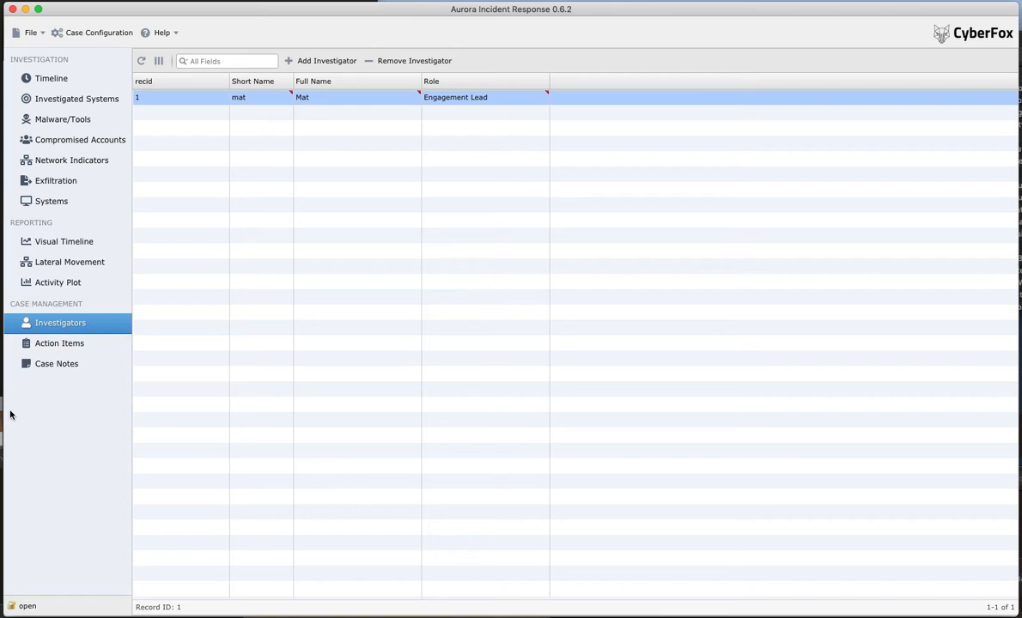
# Review the columns of each investigation table, from Timeline through Systems, comparing Investigated Systems with Systems.
pyautogui.click(64, 76)
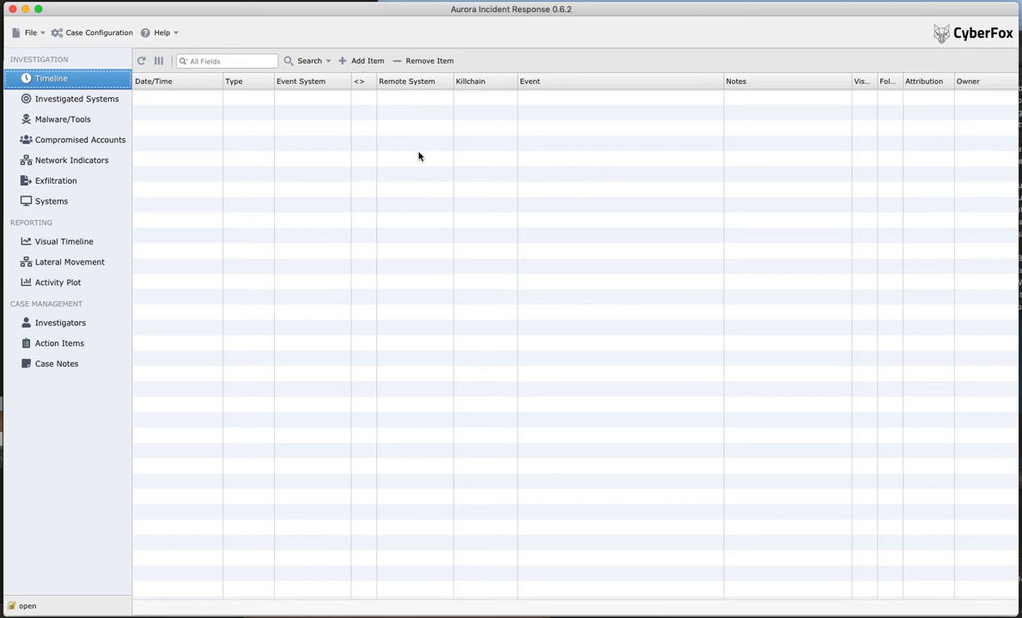
pyautogui.click(73, 99)
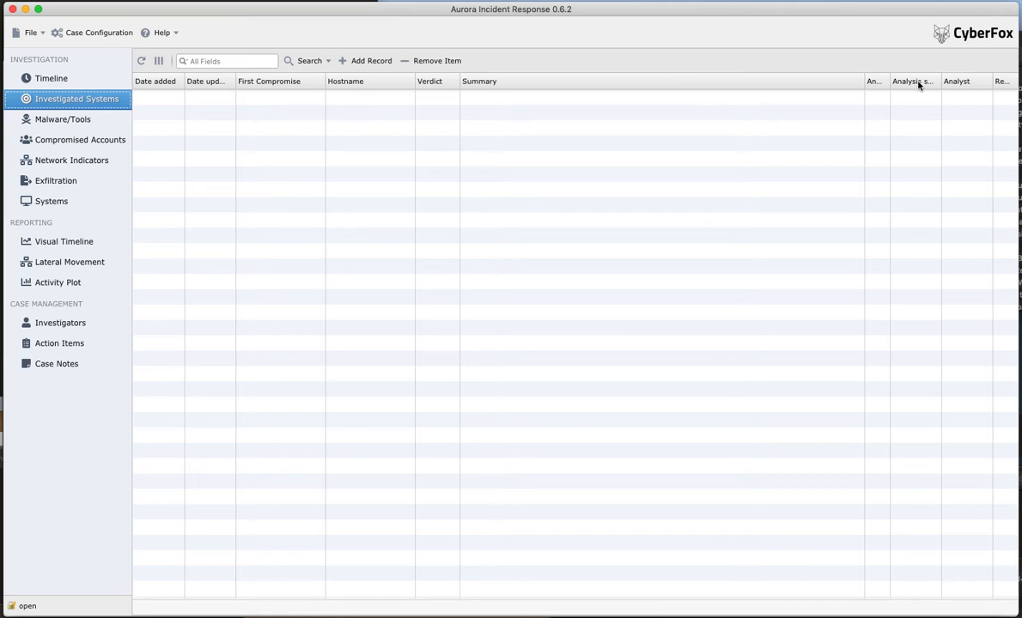
pyautogui.click(27, 121)
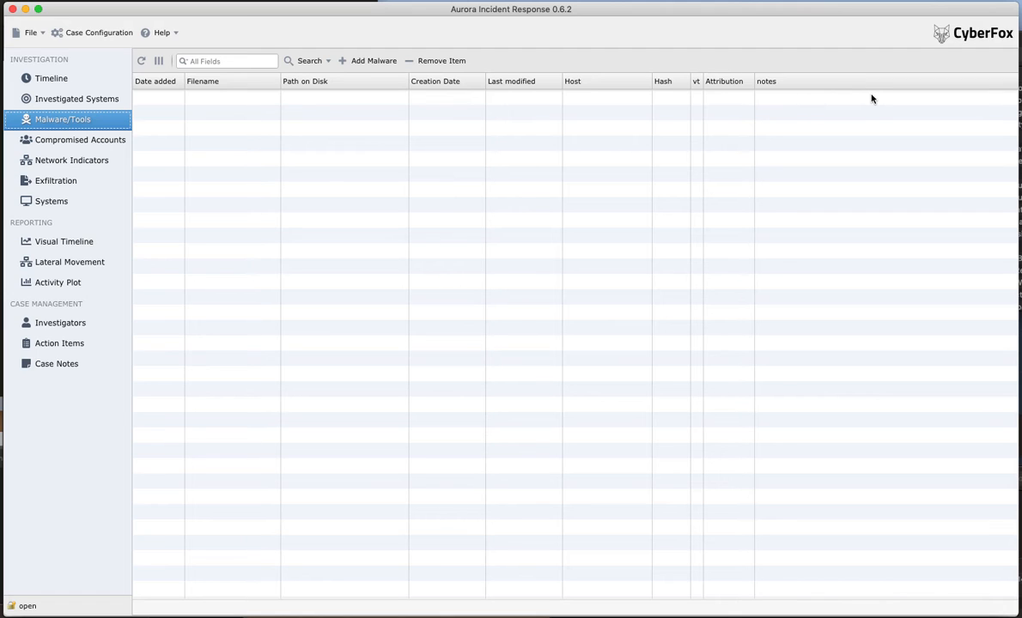
pyautogui.click(84, 142)
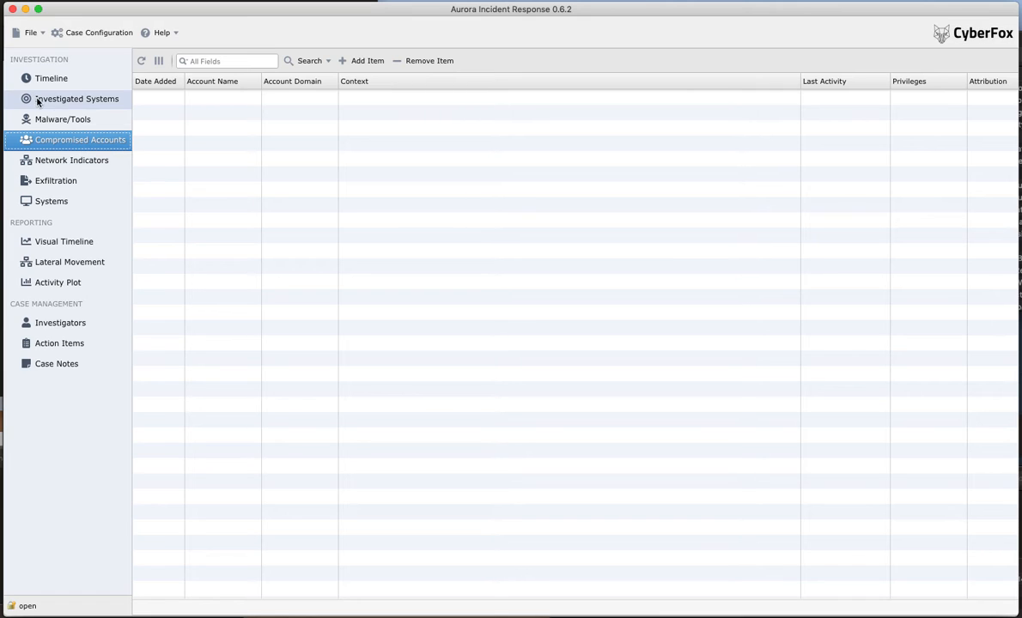
pyautogui.click(51, 160)
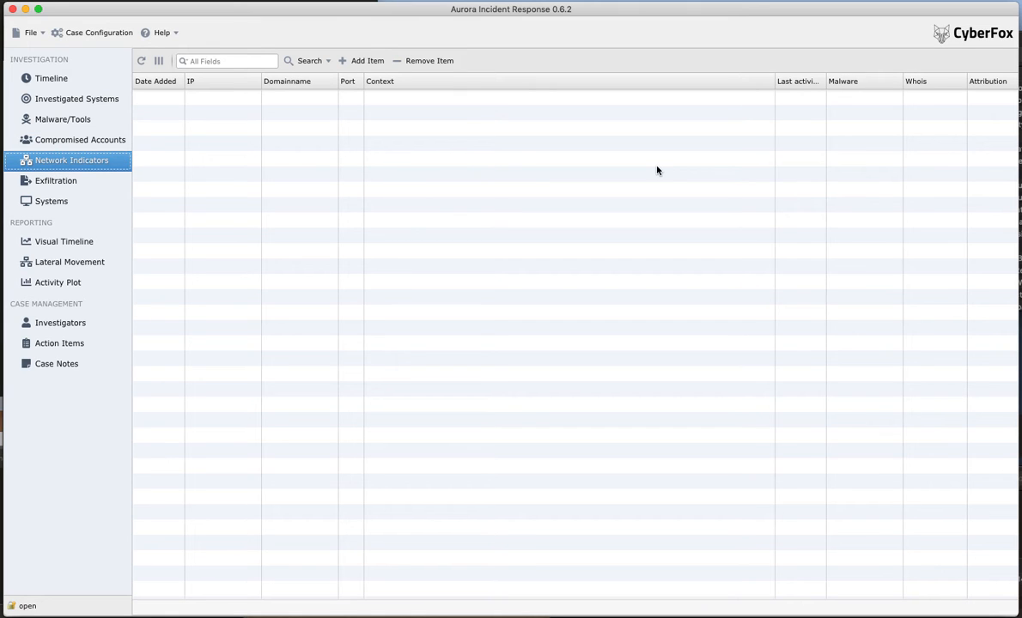
pyautogui.click(83, 182)
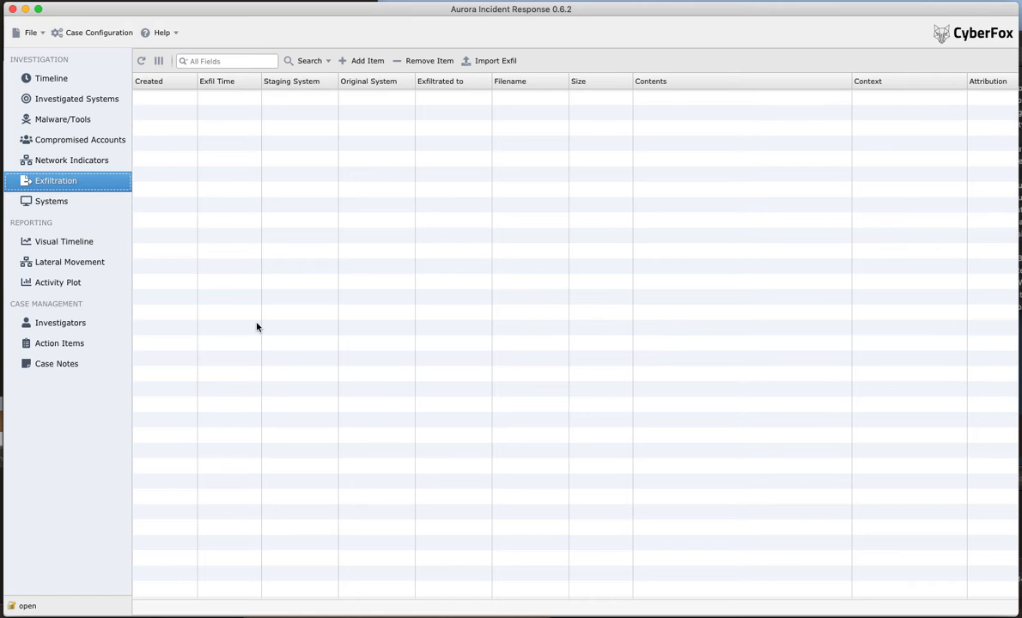
pyautogui.click(69, 204)
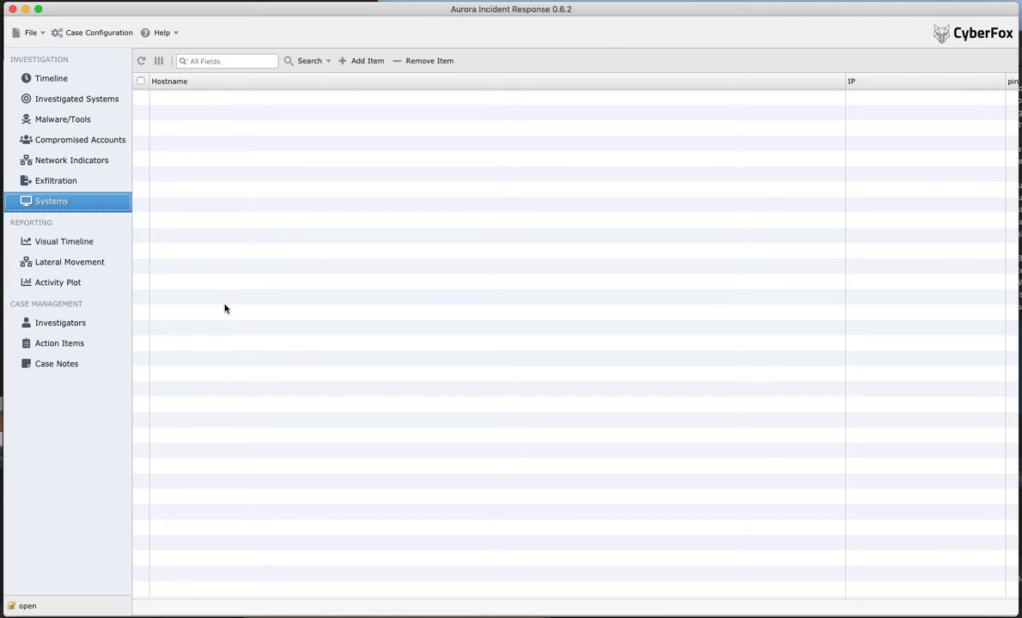
pyautogui.click(86, 103)
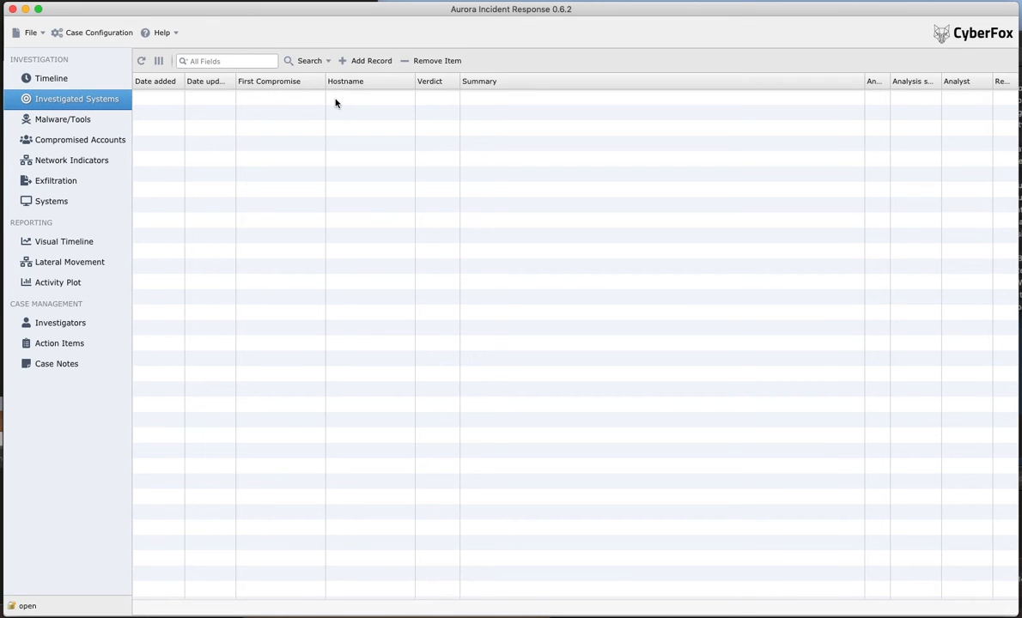
pyautogui.click(68, 201)
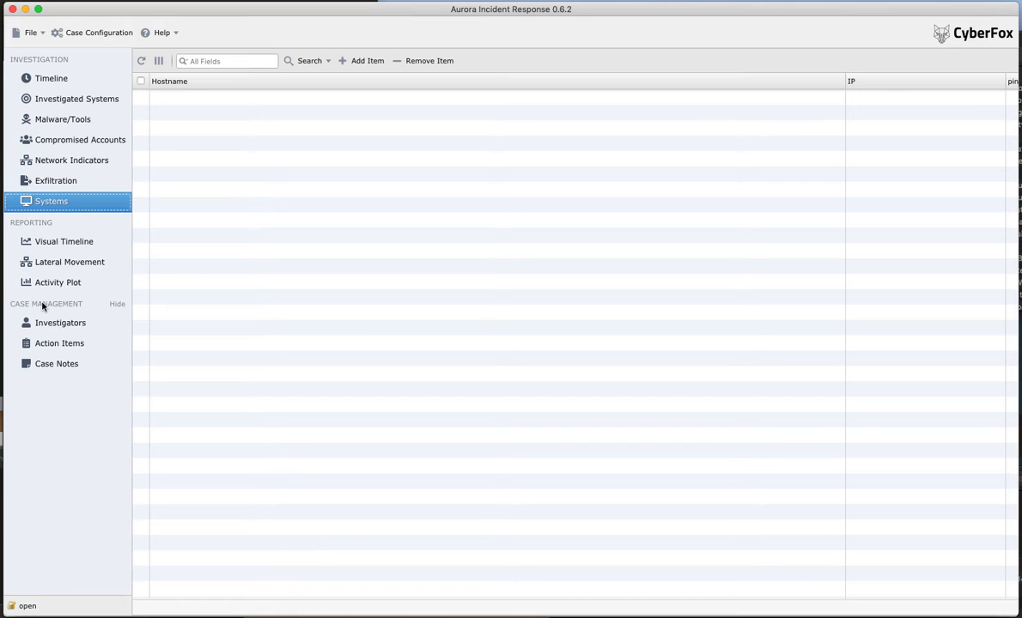
# Look through the case management tables for investigators, action items and case notes.
pyautogui.click(66, 327)
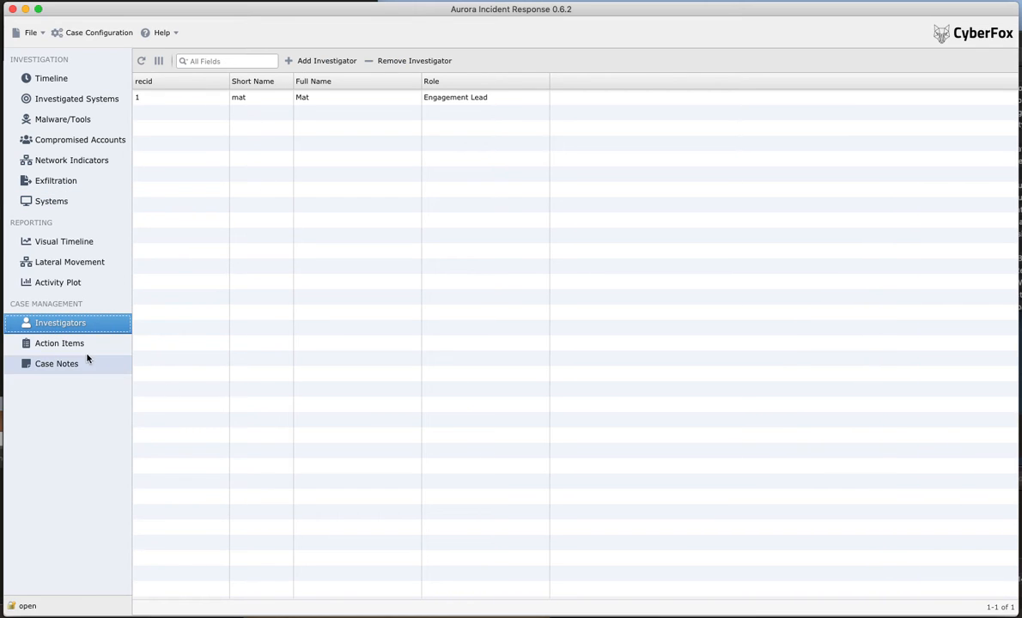
pyautogui.click(67, 344)
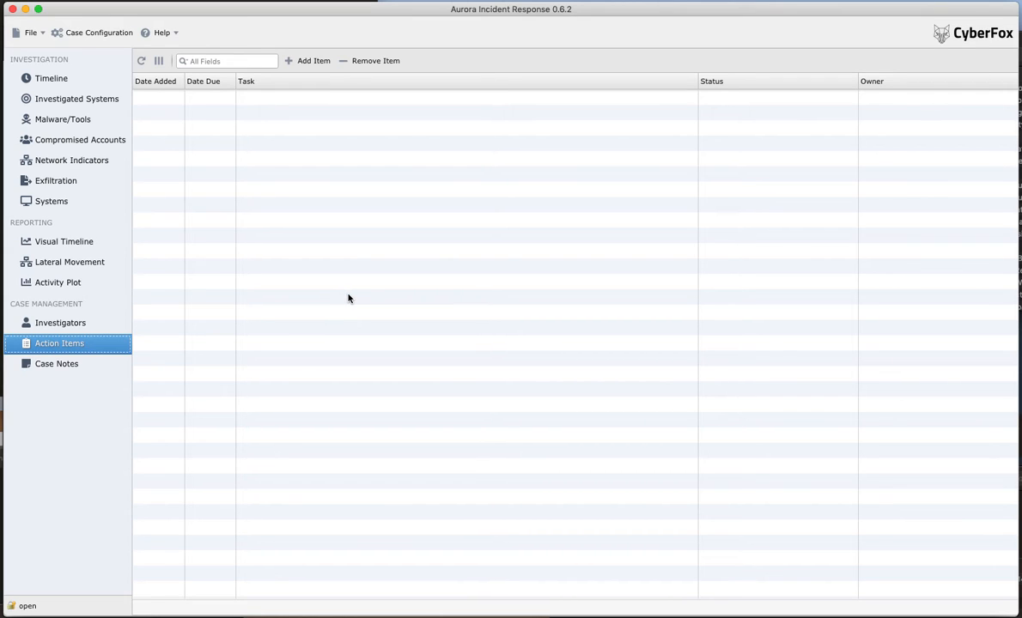
pyautogui.click(57, 365)
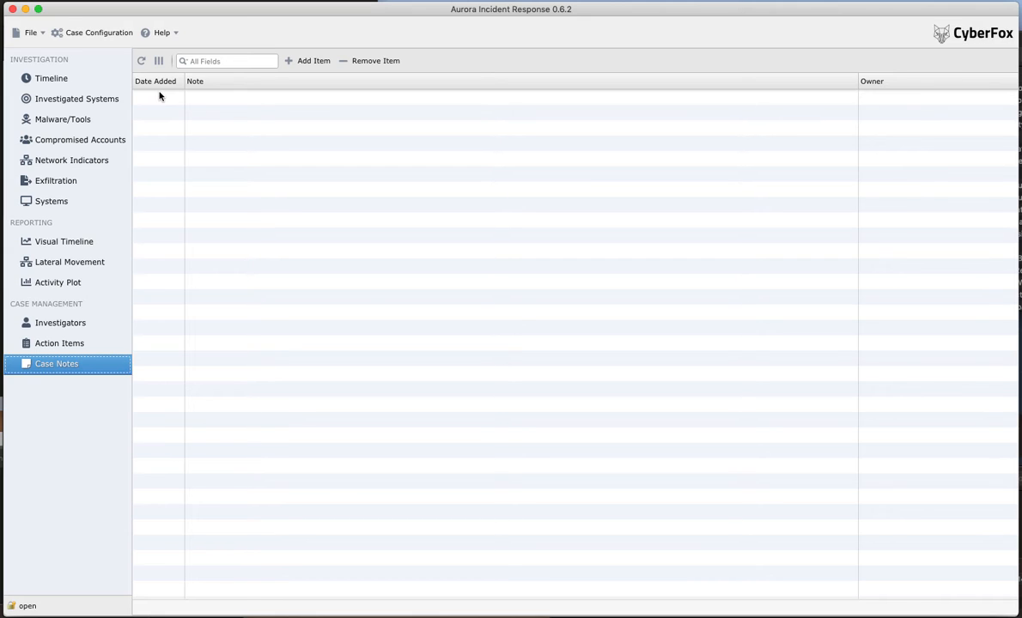
# Release the lock on the engagement file and request it again.
pyautogui.click(40, 34)
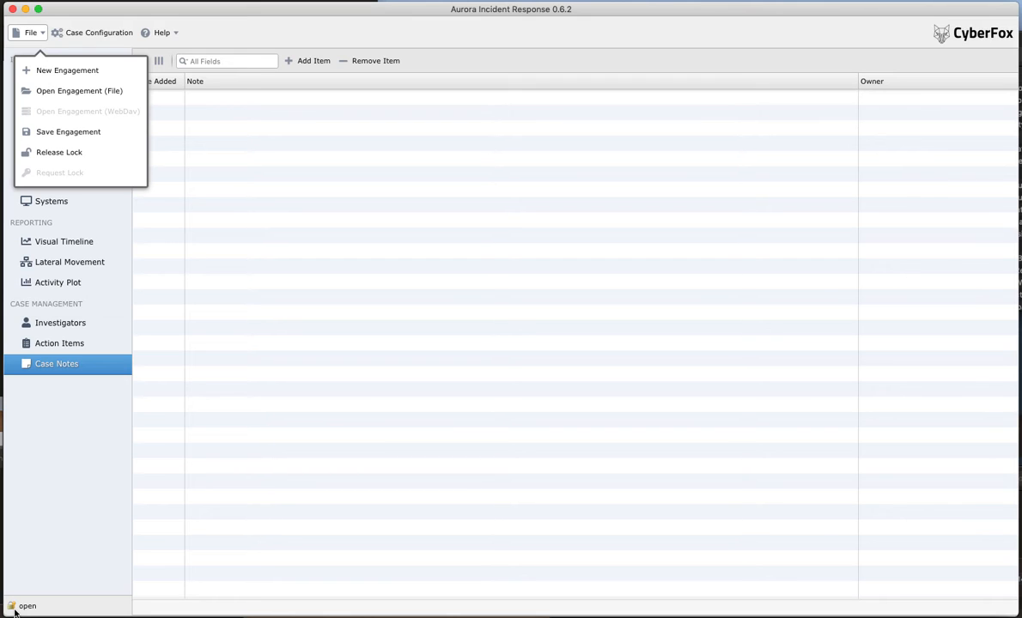
pyautogui.click(59, 151)
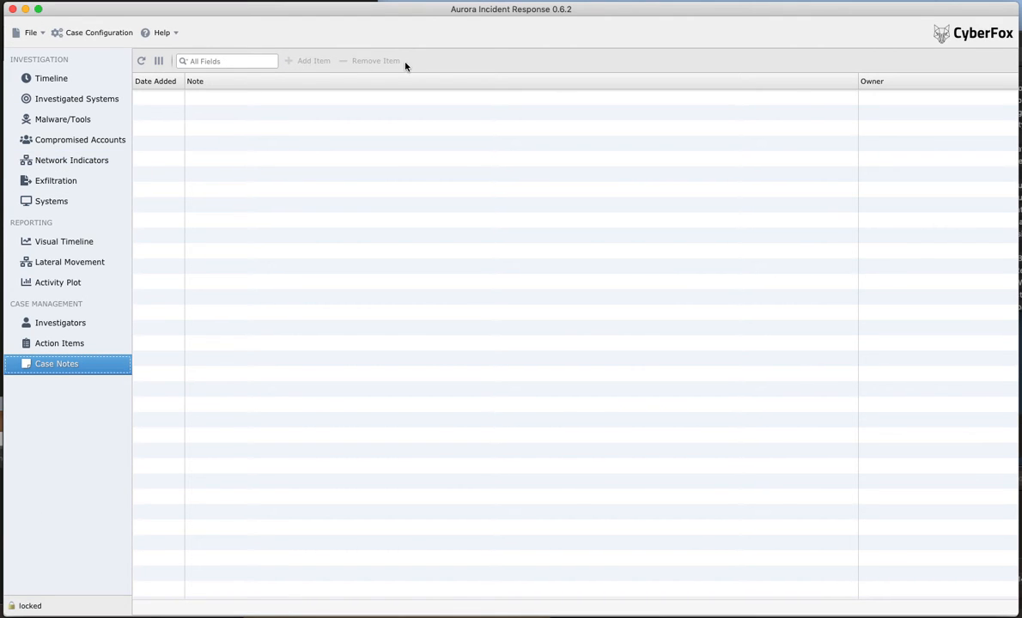
pyautogui.click(25, 32)
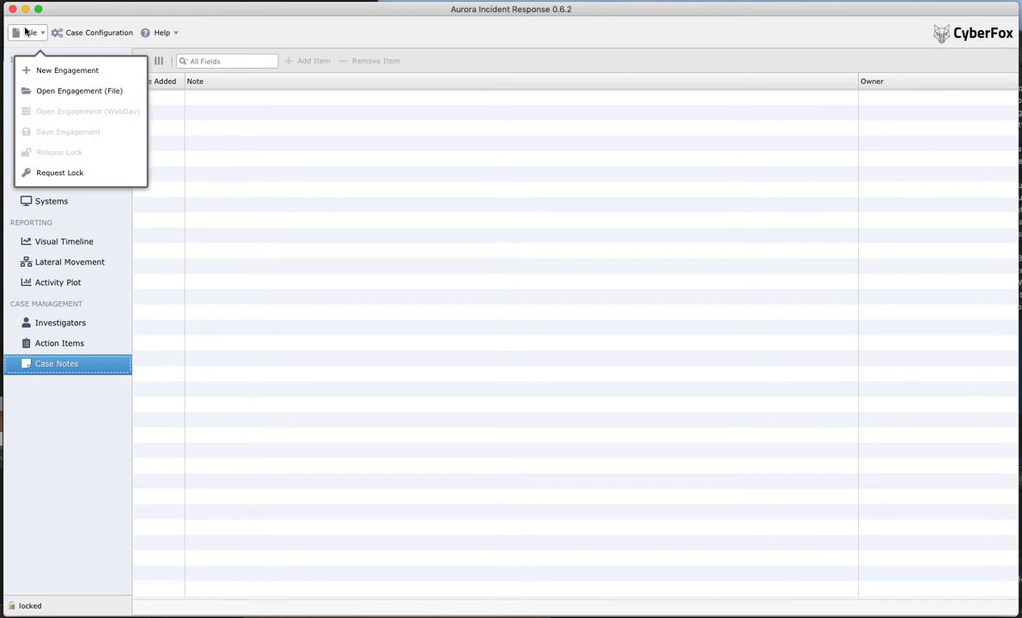
pyautogui.click(39, 173)
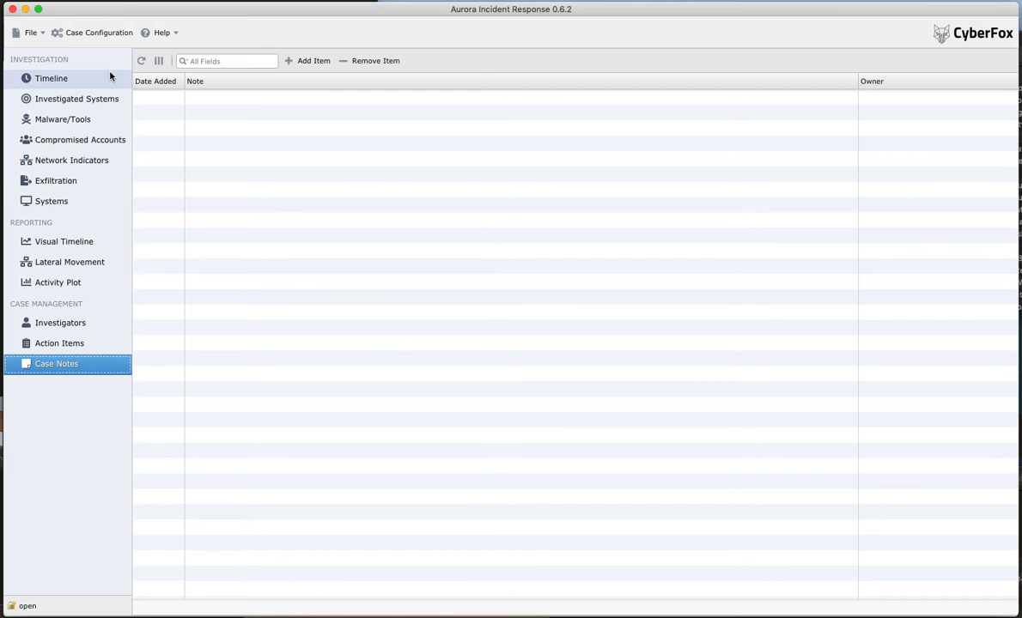
# In the case configuration, set the case ID to 001, the client to AnyCorp and the start date to 2020-06-24.
pyautogui.click(95, 35)
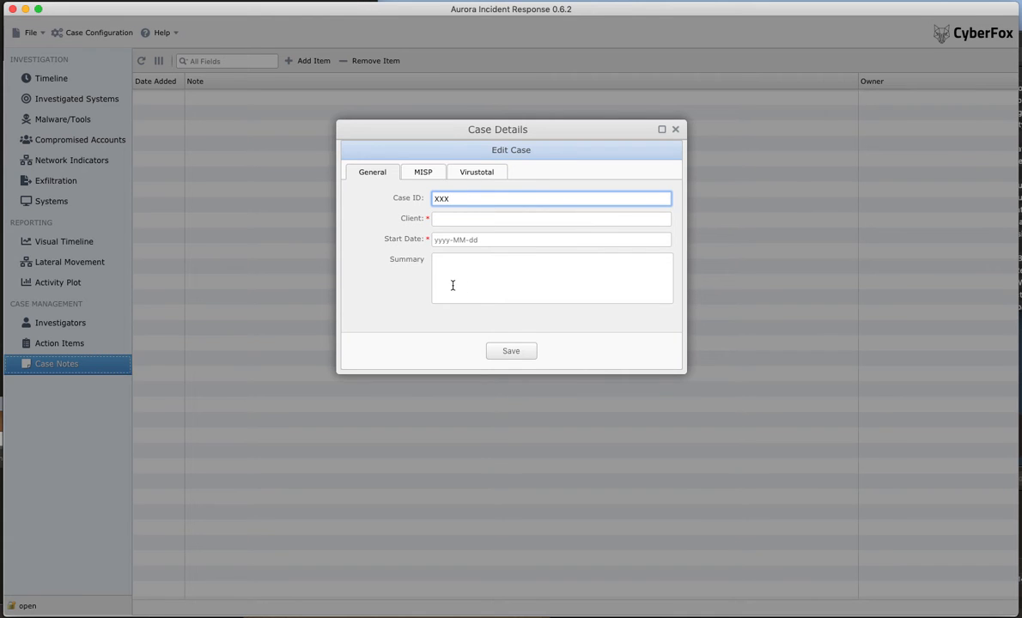
pyautogui.moveTo(465, 199); pyautogui.dragTo(396, 183)
pyautogui.write('001')
pyautogui.click(505, 219)
pyautogui.write('AnyCorp')
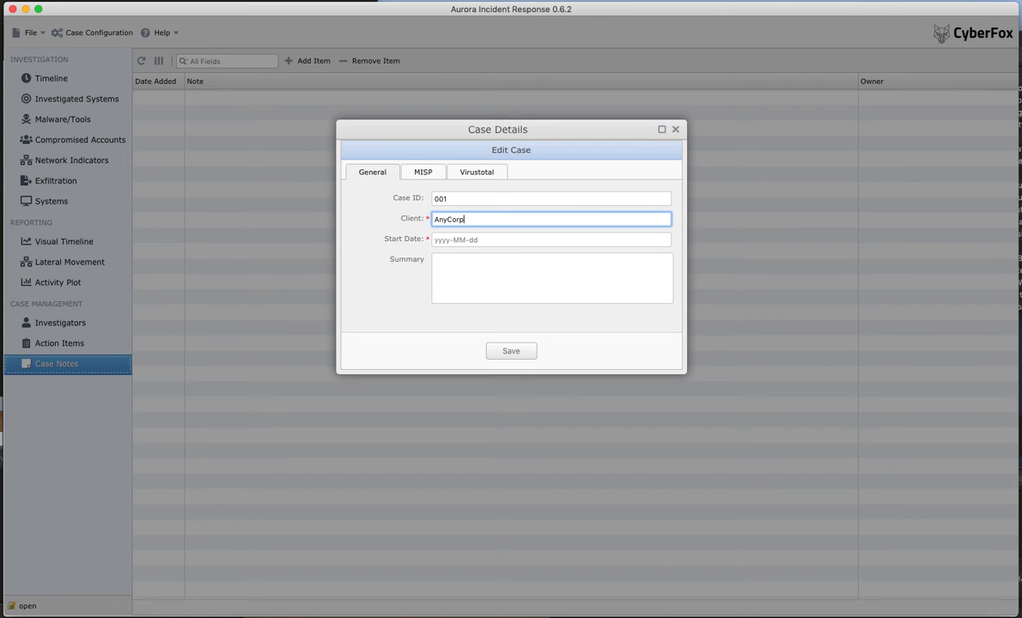
pyautogui.click(507, 240)
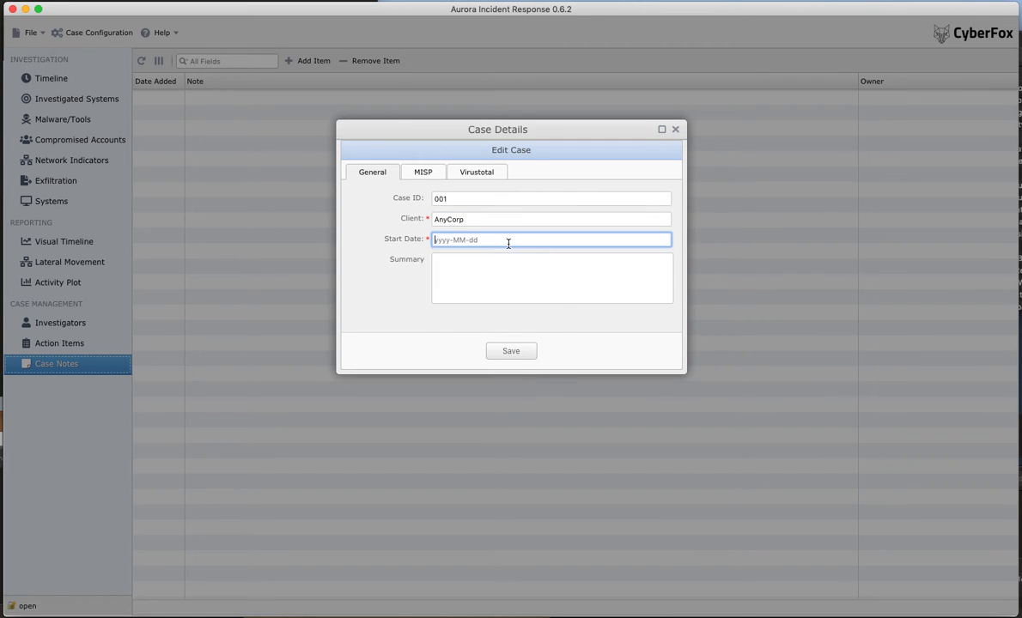
pyautogui.click(469, 346)
# Enter the case summary "Unusual Citrix Login followed by strange EDR alerts".
pyautogui.click(464, 276)
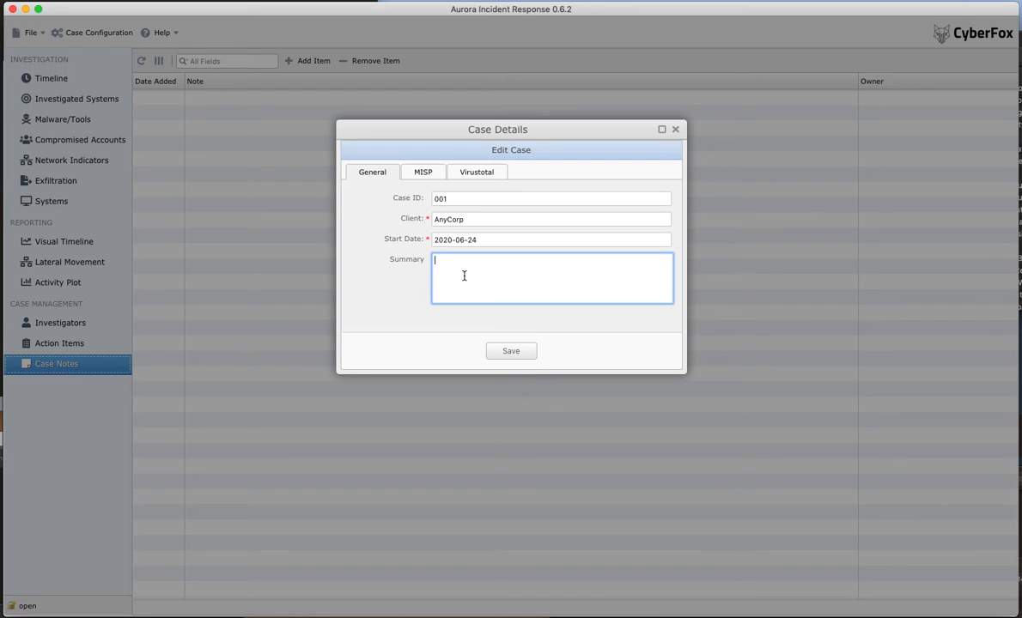
pyautogui.write('C')
pyautogui.press('BackSpace')
pyautogui.write('Unusual Citrix Login followed by strange EDR alerts')
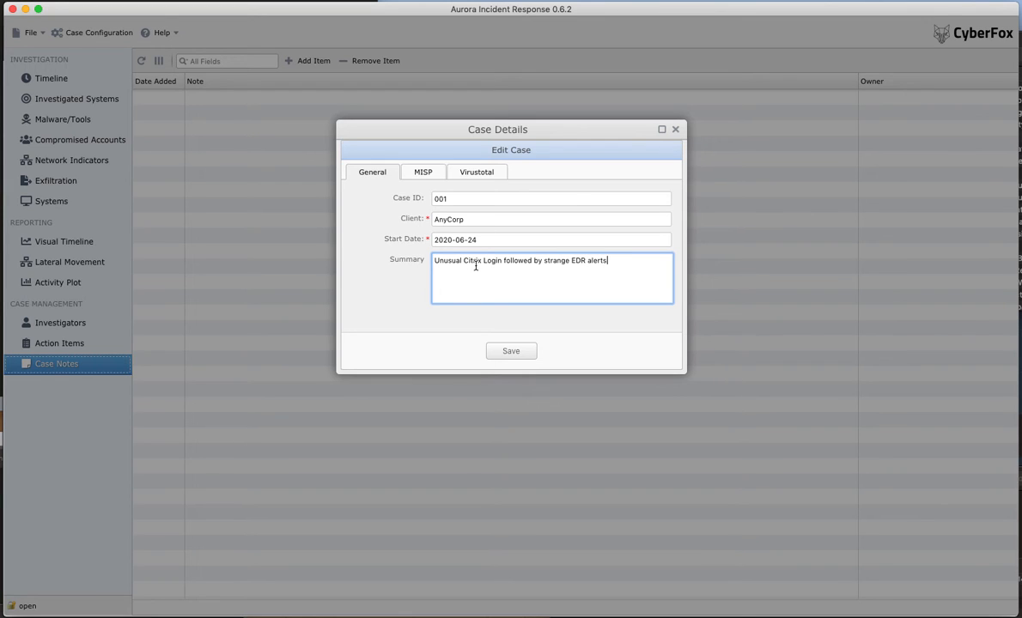
pyautogui.click(380, 335)
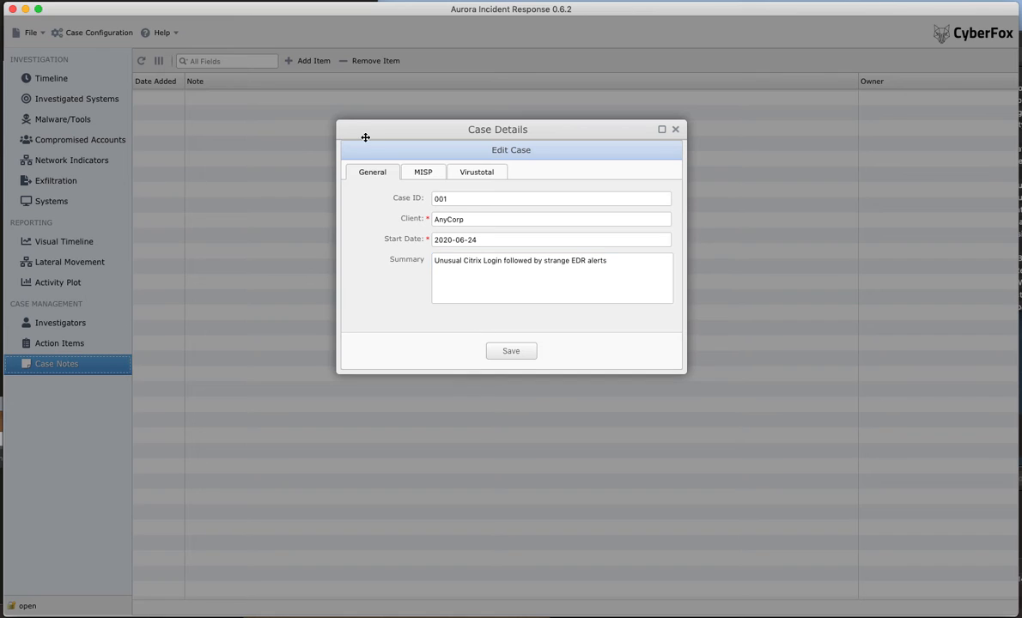
# Check the case's MISP and Virustotal settings and save the case details.
pyautogui.click(420, 174)
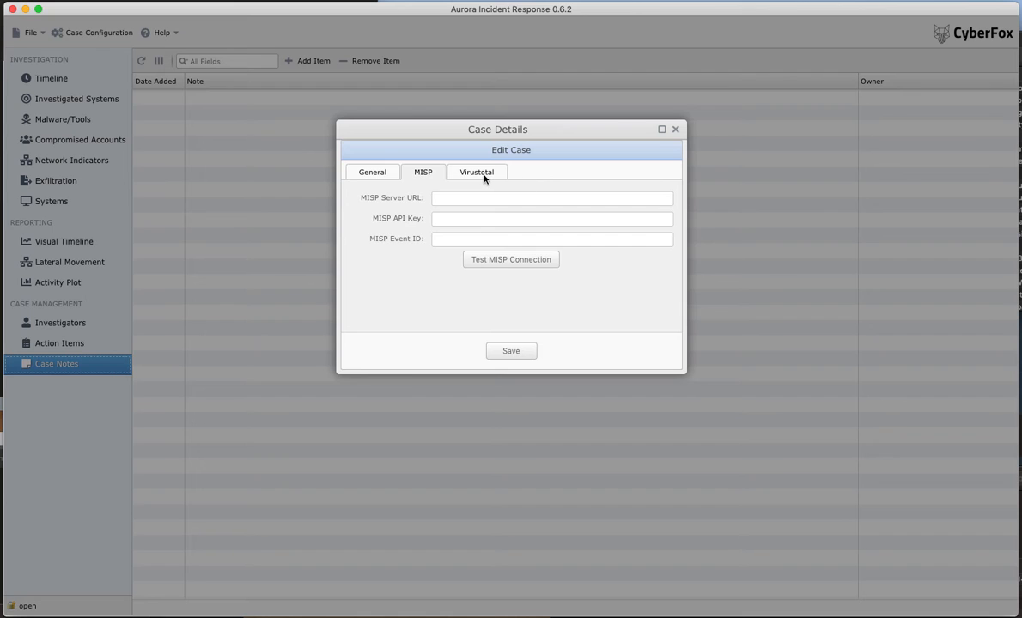
pyautogui.click(484, 176)
pyautogui.click(375, 175)
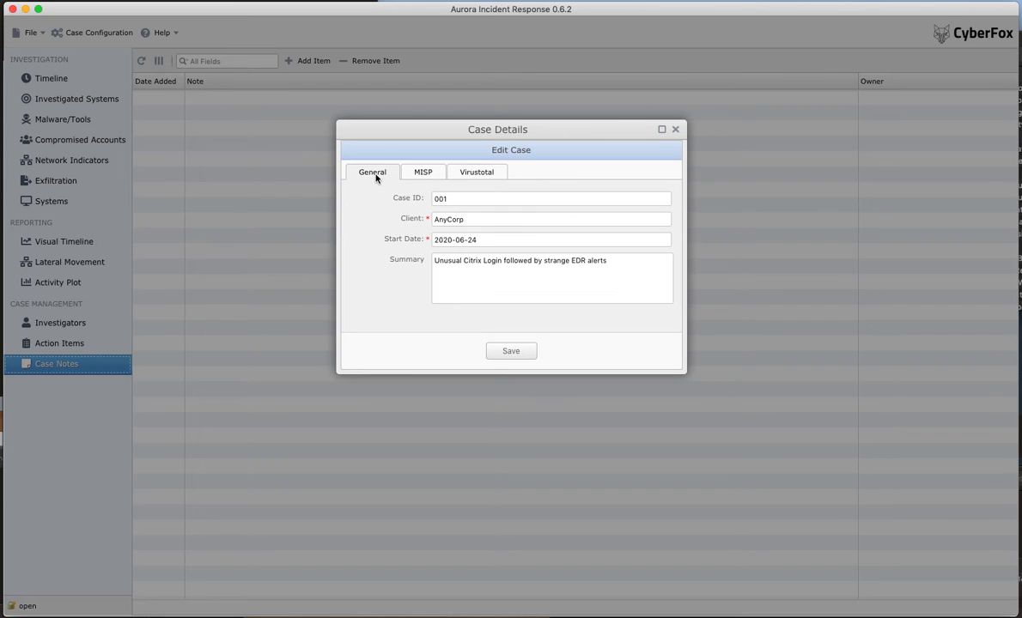
pyautogui.click(527, 350)
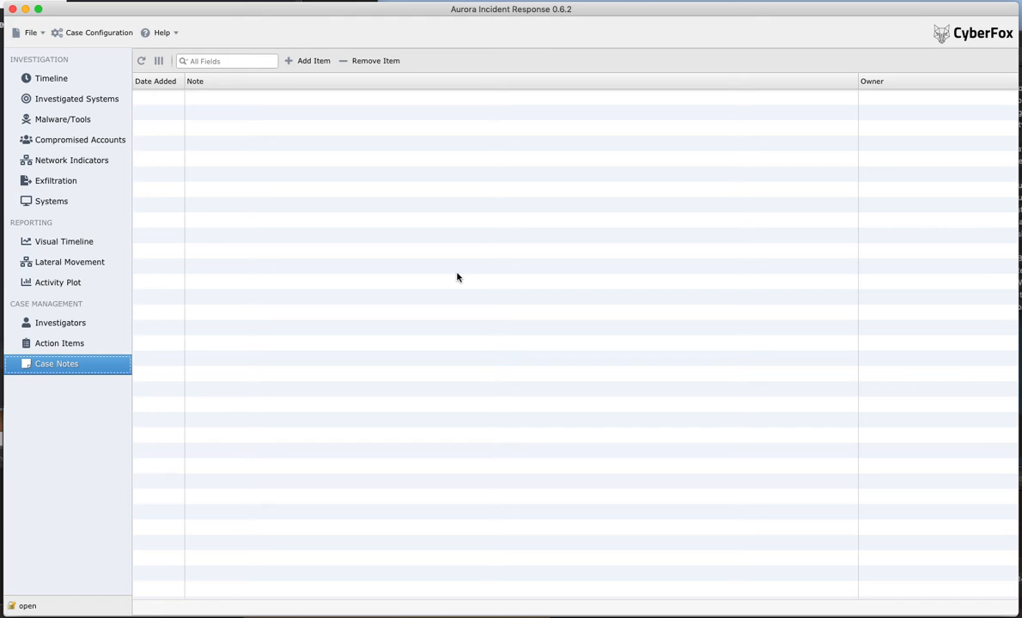
# Add two entries to the network indicators and fill the first one's IP with an address copied from the text editor.
pyautogui.click(98, 167)
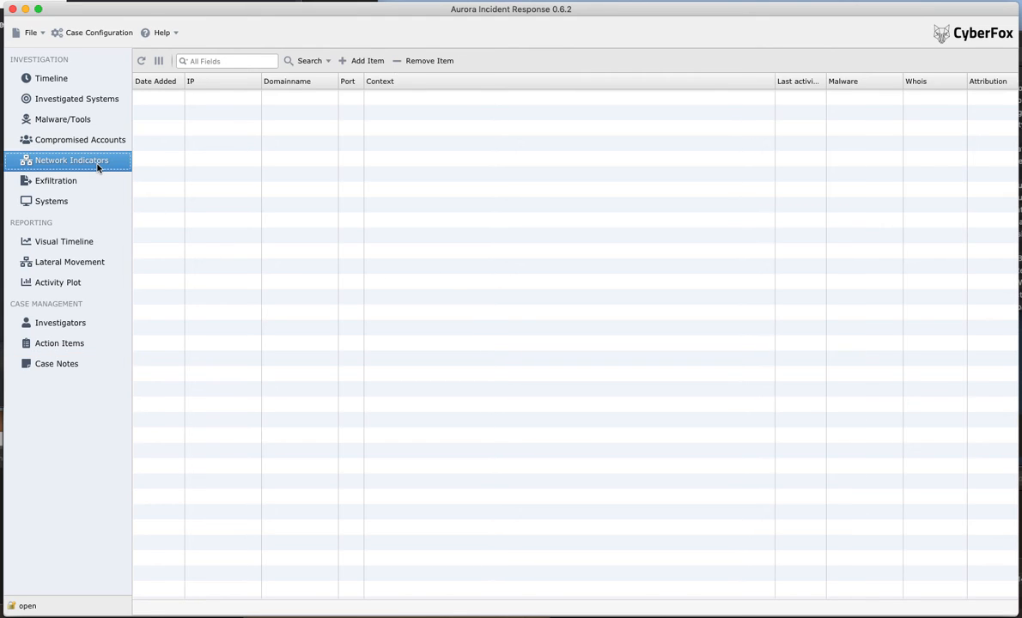
pyautogui.doubleClick(348, 68)
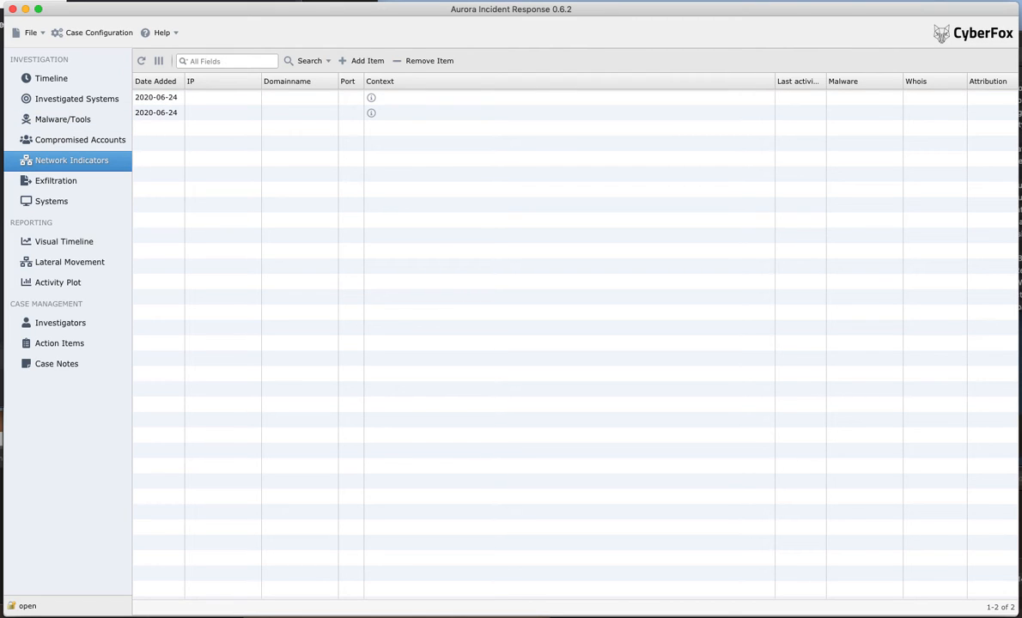
pyautogui.press('super+Tab')
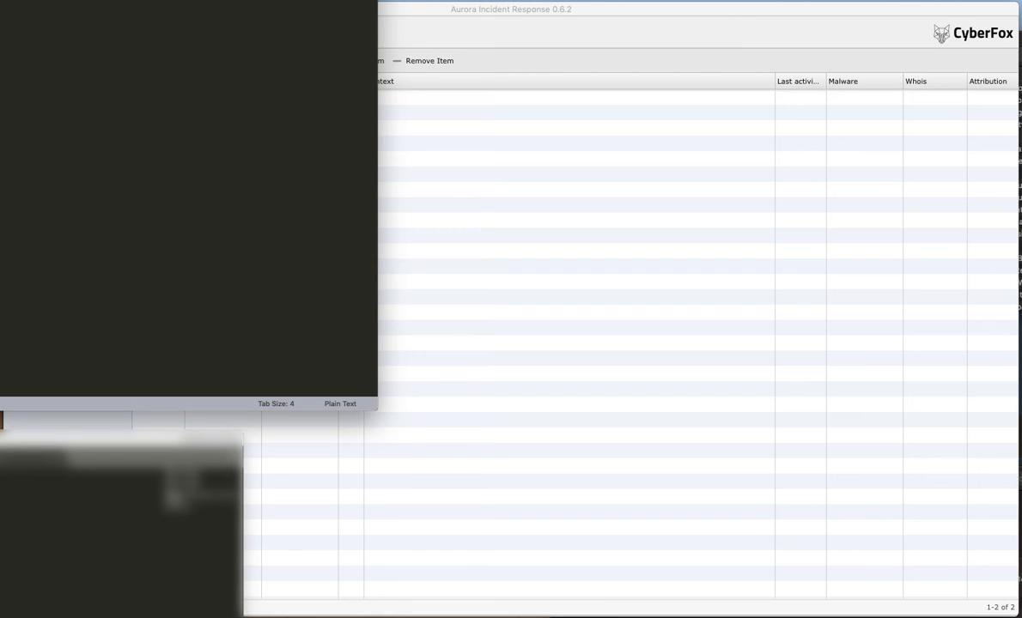
pyautogui.press('super+Tab')
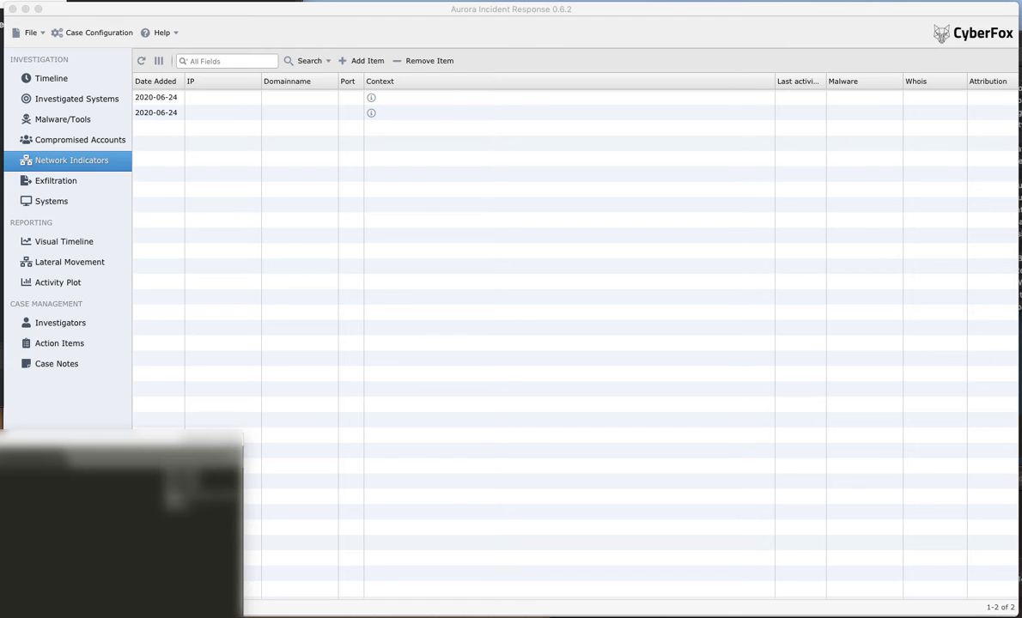
pyautogui.click(201, 98)
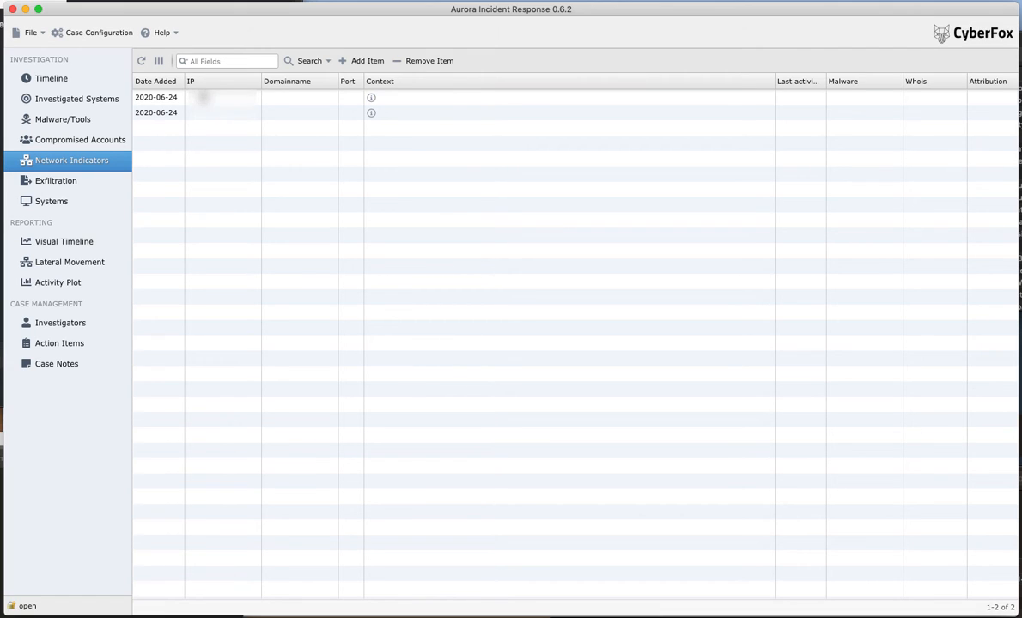
pyautogui.doubleClick(199, 101)
pyautogui.press('super+v')
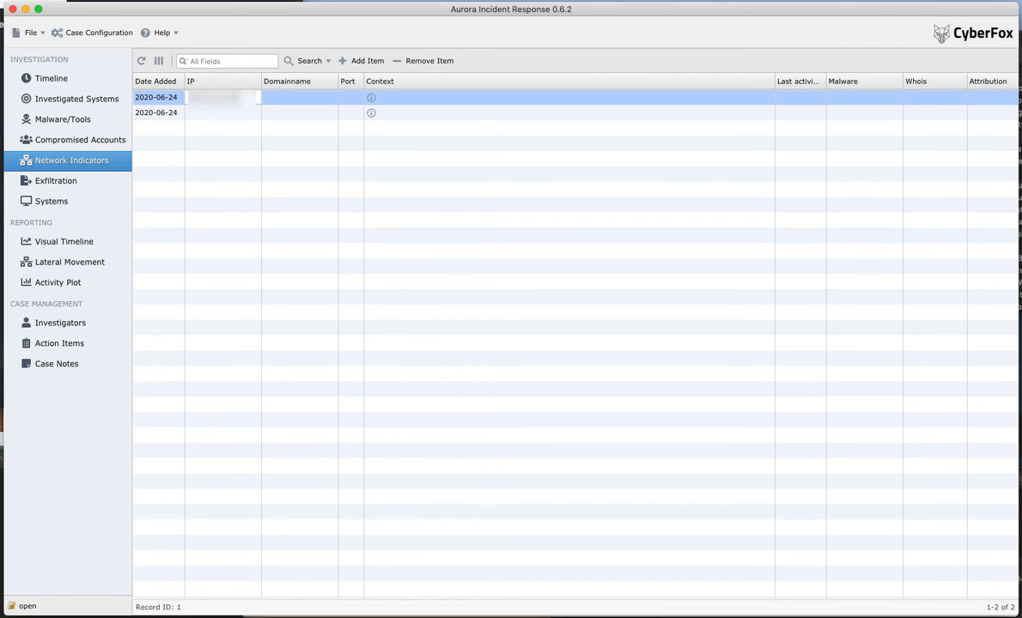
# Copy the other IP address from the text editor into the second network indicator.
pyautogui.press('super+Tab')
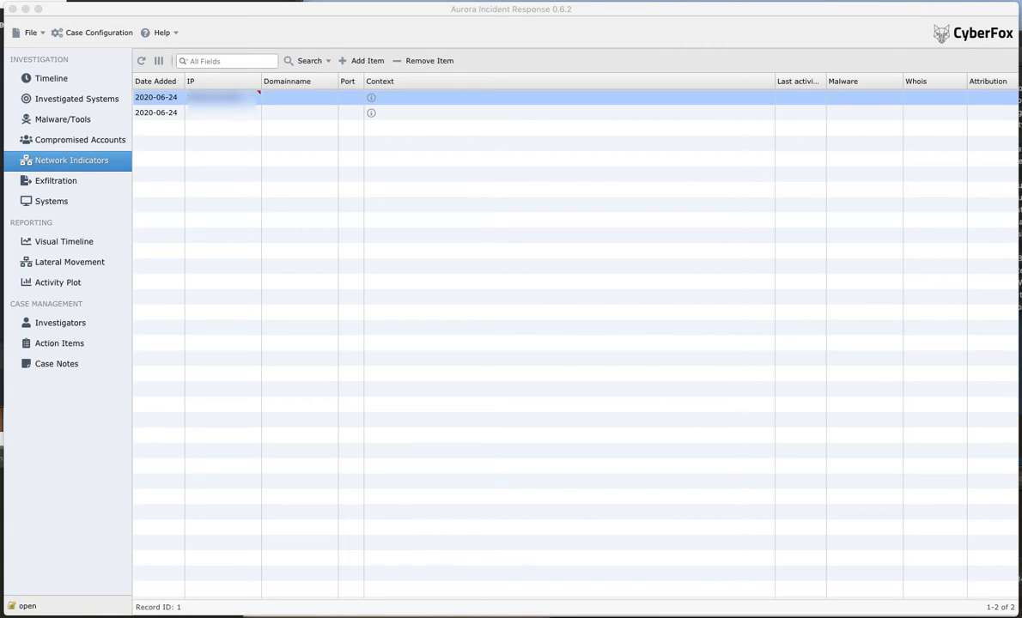
pyautogui.click(178, 110)
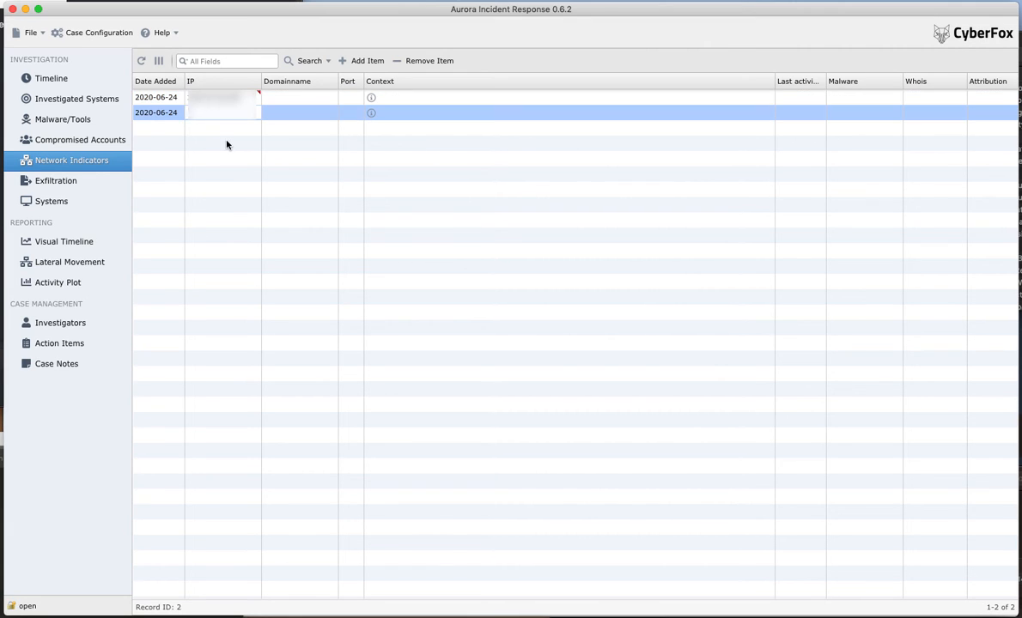
pyautogui.press('super+v')
pyautogui.press('Return')
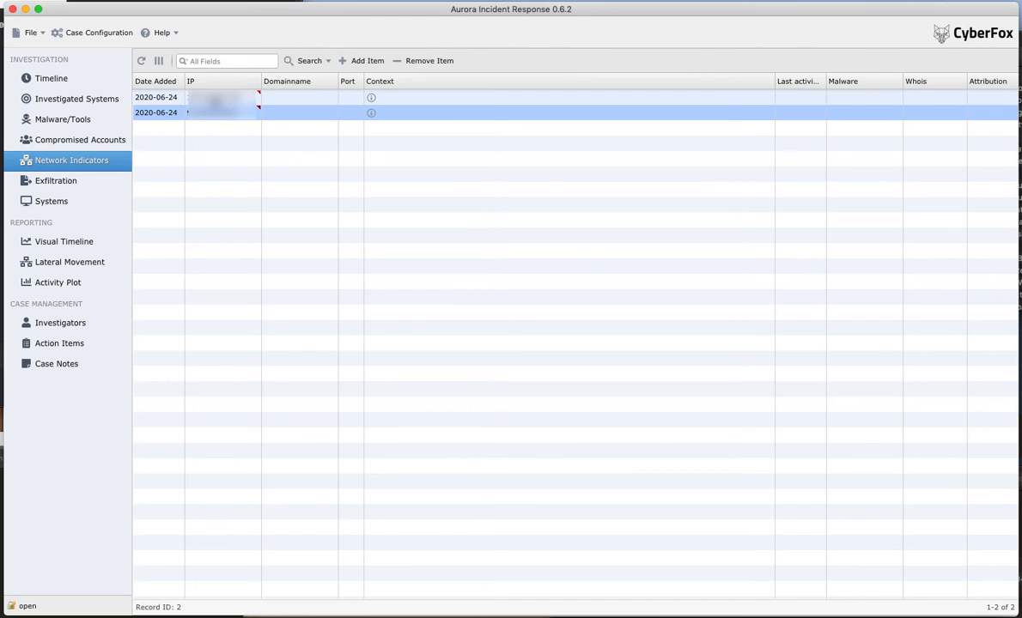
# Look up the first indicator's IP address on shodan.io in the browser and review the host's ports and services.
pyautogui.click(219, 97)
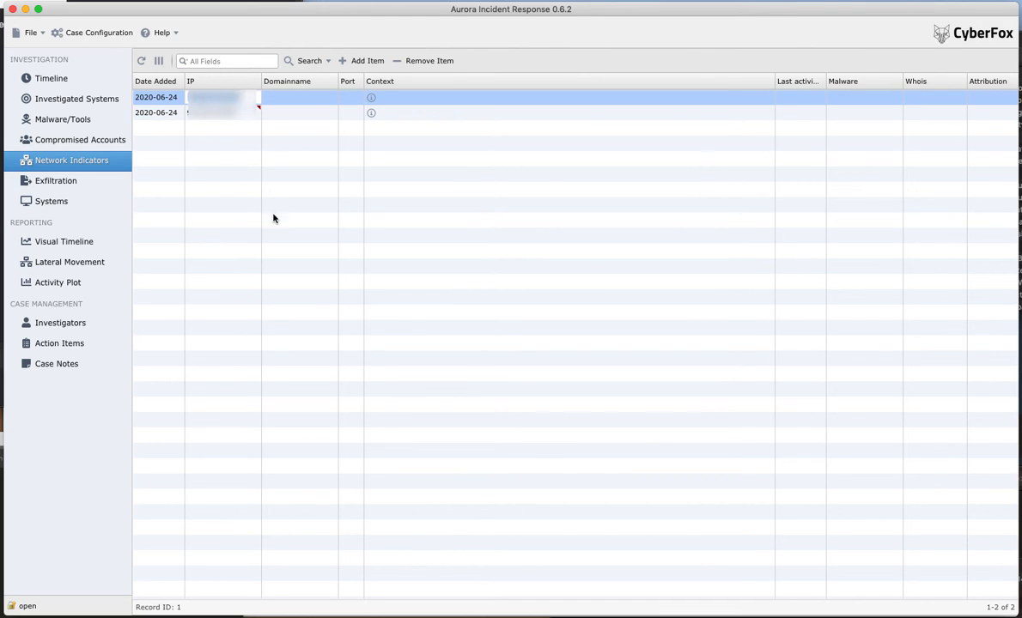
pyautogui.press('super+Tab')
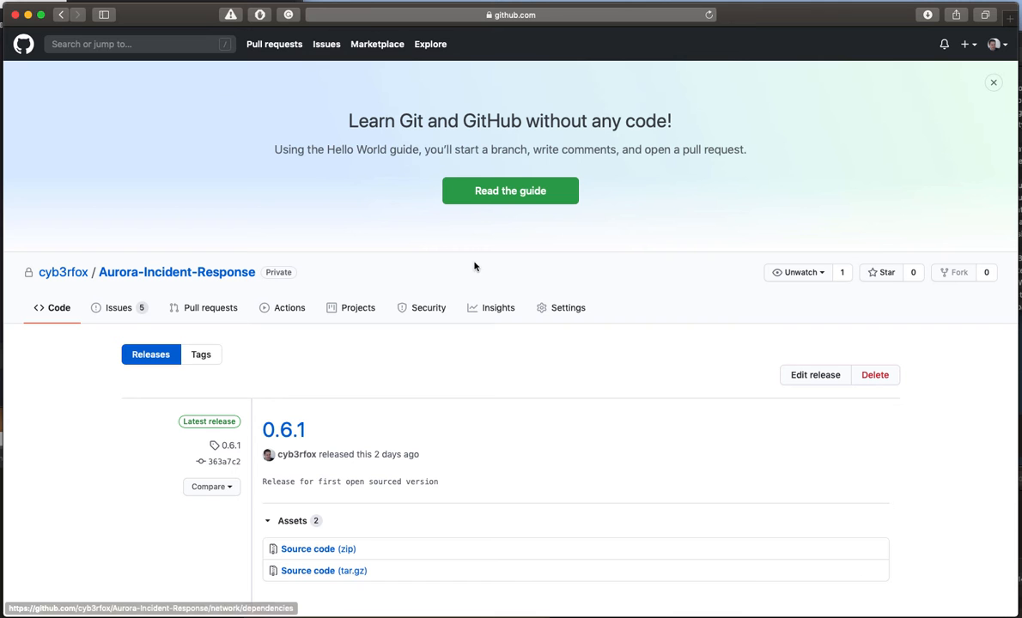
pyautogui.click(547, 13)
pyautogui.write('shodan.io')
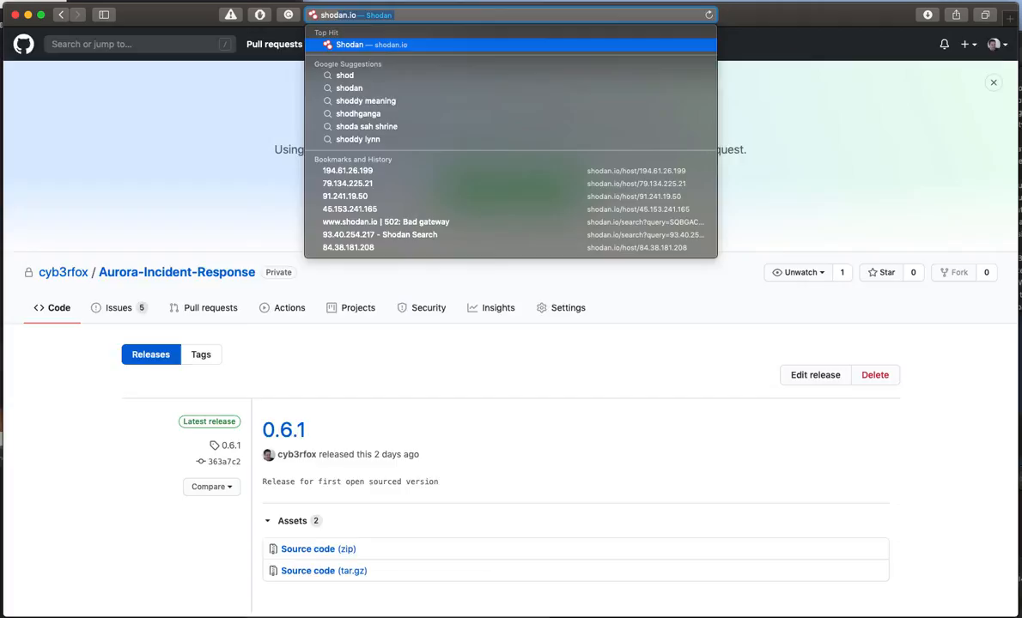
pyautogui.press('Return')
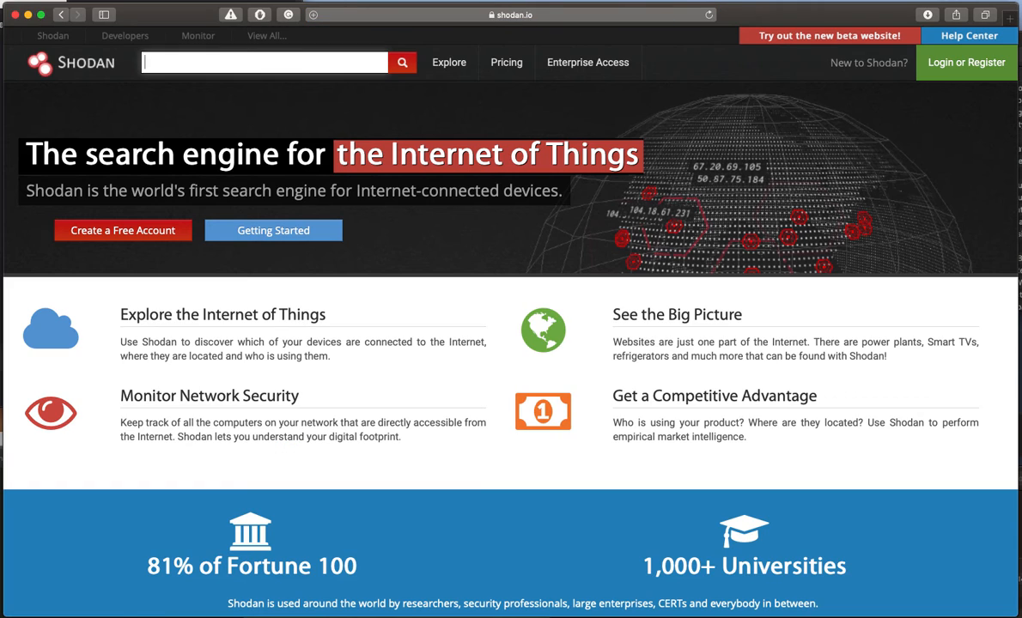
pyautogui.click(407, 67)
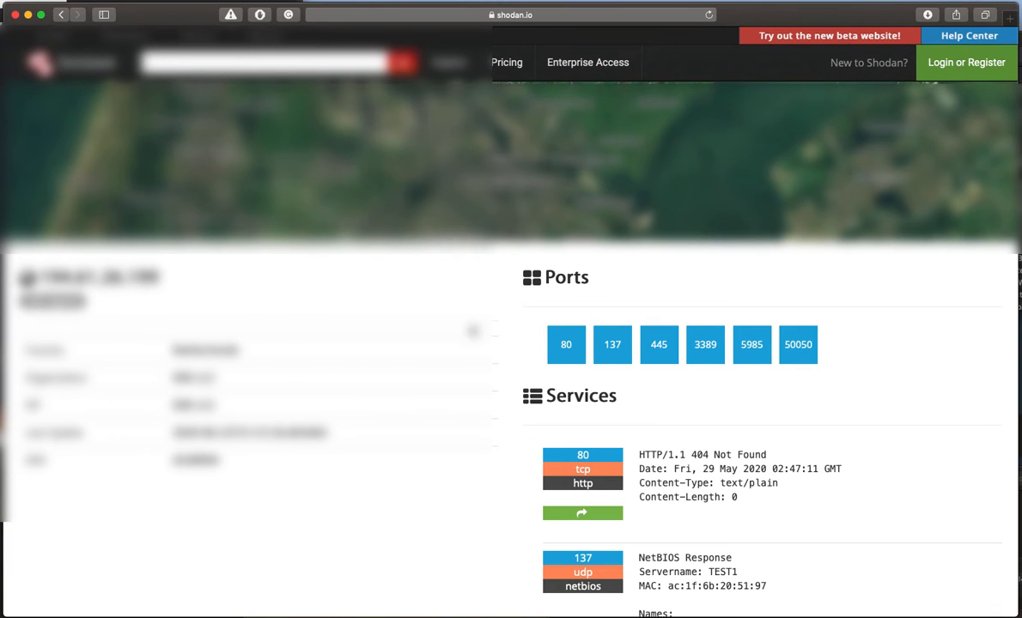
pyautogui.scroll(-10, 709, 358)
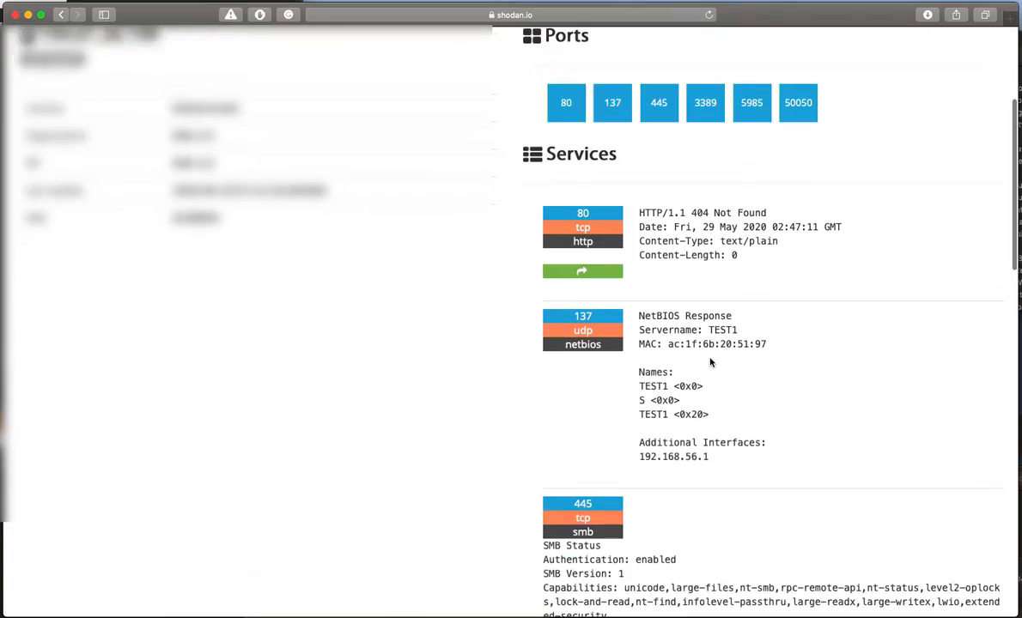
pyautogui.scroll(-10, 709, 360)
pyautogui.scroll(8, 711, 357)
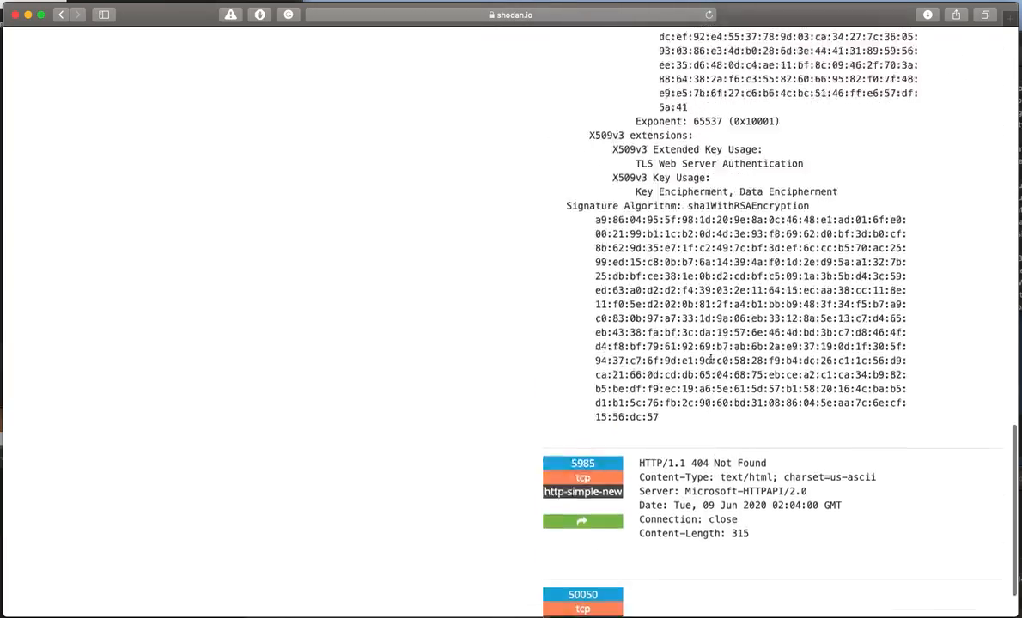
pyautogui.scroll(15, 711, 358)
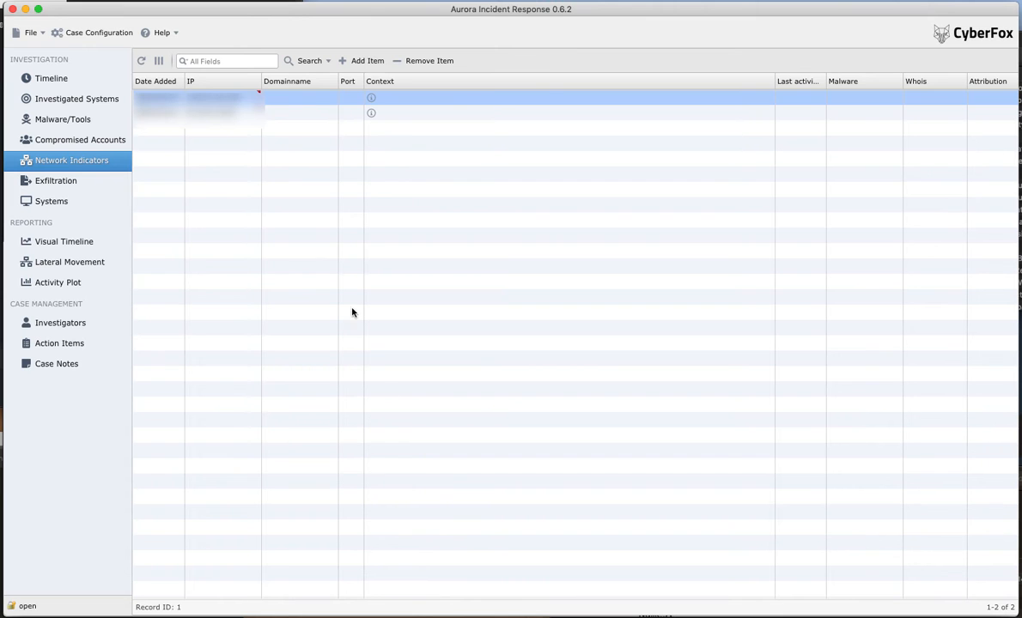
# Search Shodan for the second network indicator's IP address.
pyautogui.click(220, 113)
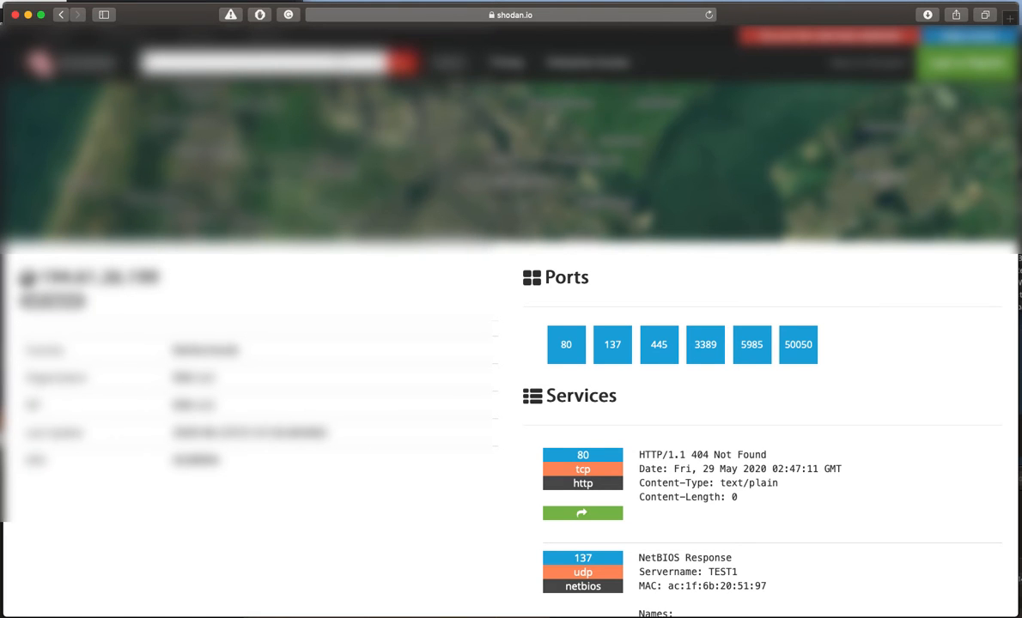
pyautogui.write('port:50050')
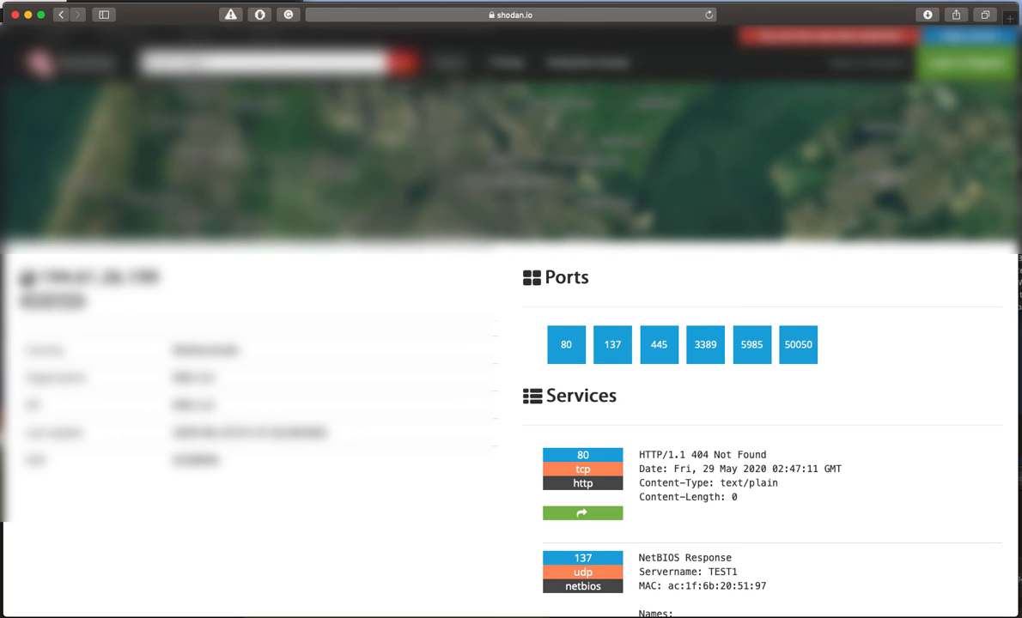
pyautogui.press('Return')
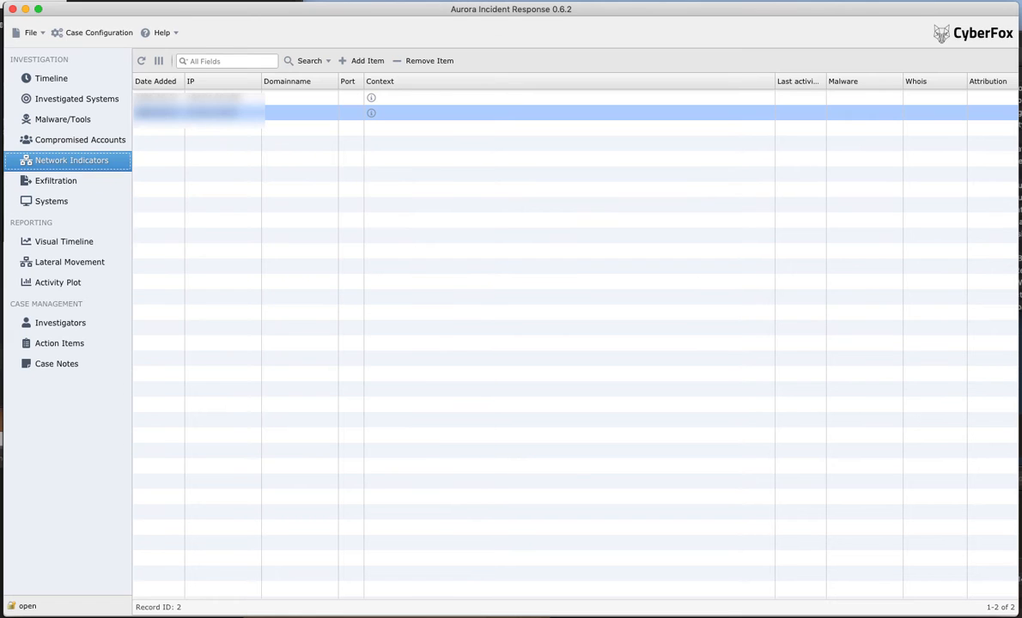
pyautogui.click(49, 78)
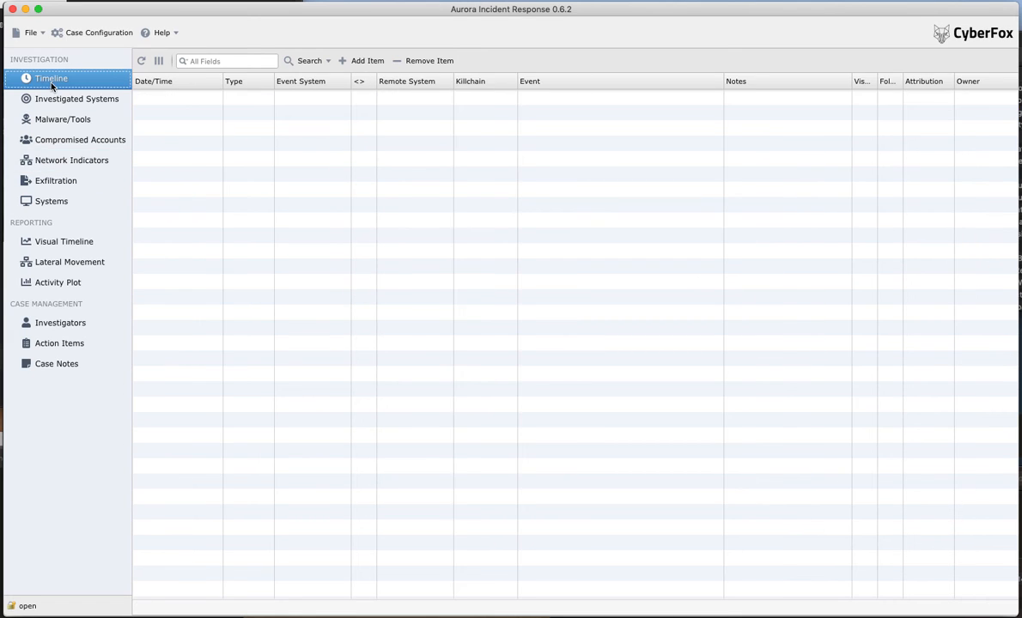
pyautogui.click(353, 62)
pyautogui.doubleClick(552, 98)
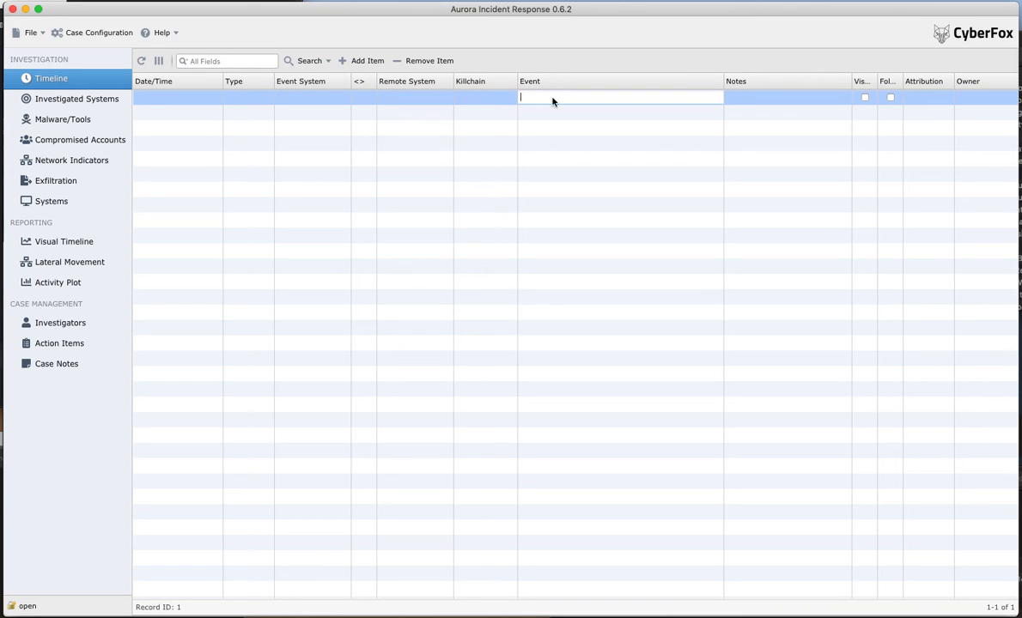
pyautogui.doubleClick(166, 98)
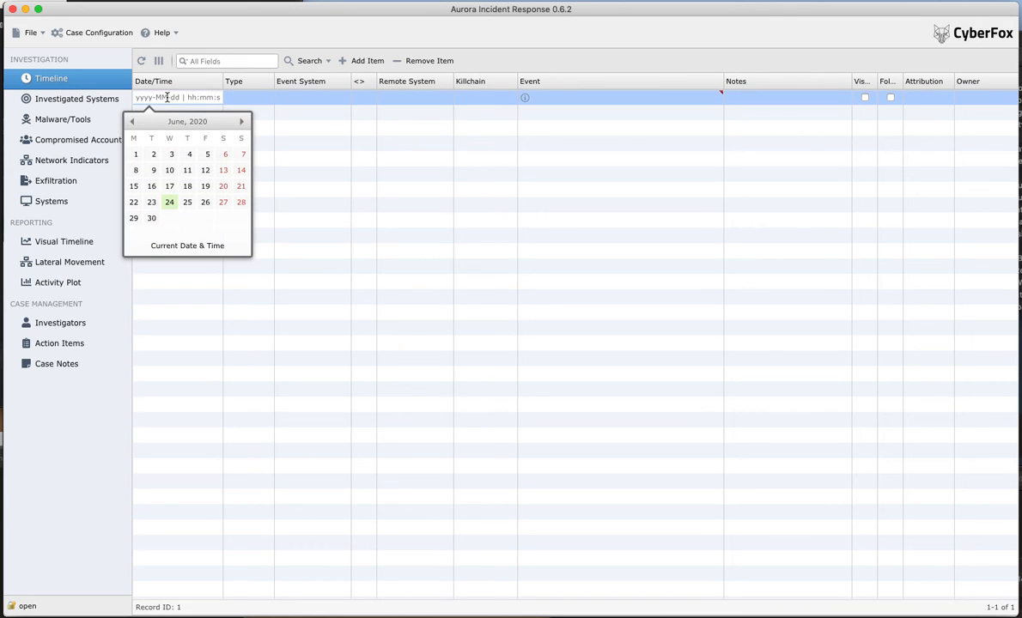
pyautogui.click(151, 202)
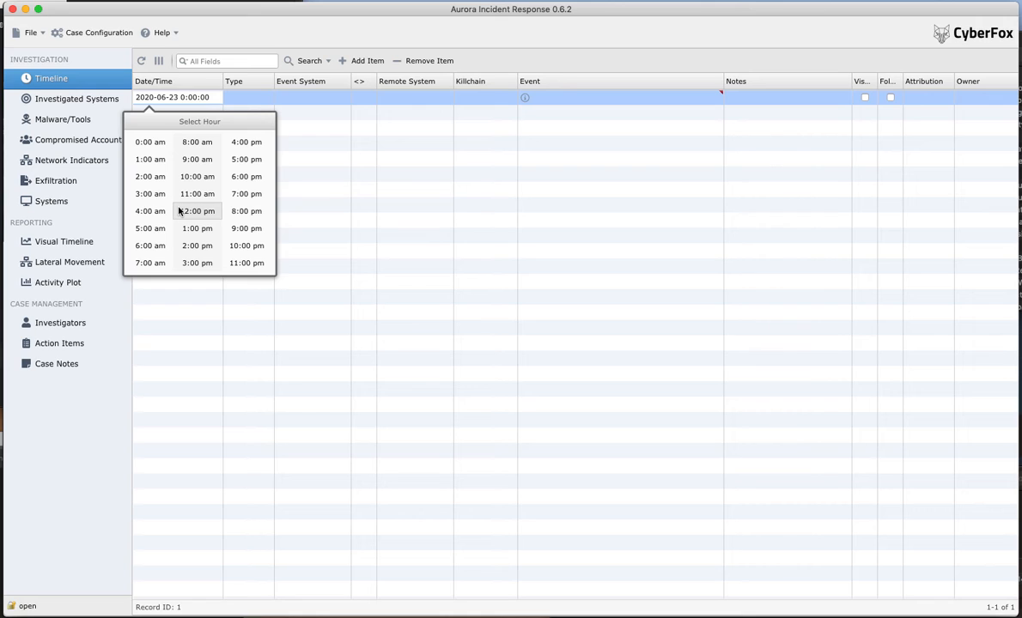
pyautogui.click(230, 211)
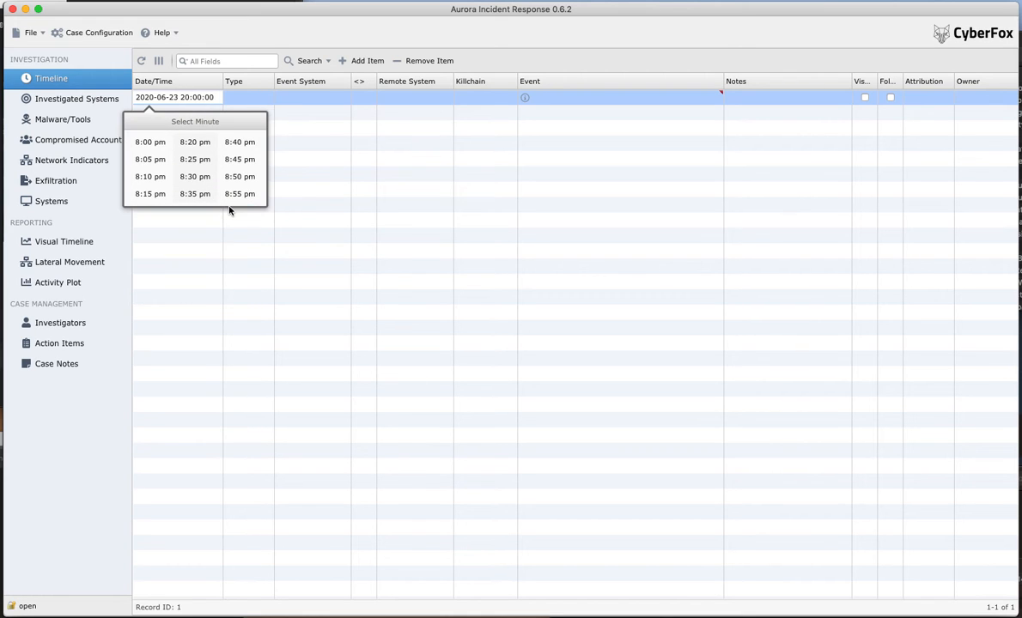
pyautogui.click(379, 202)
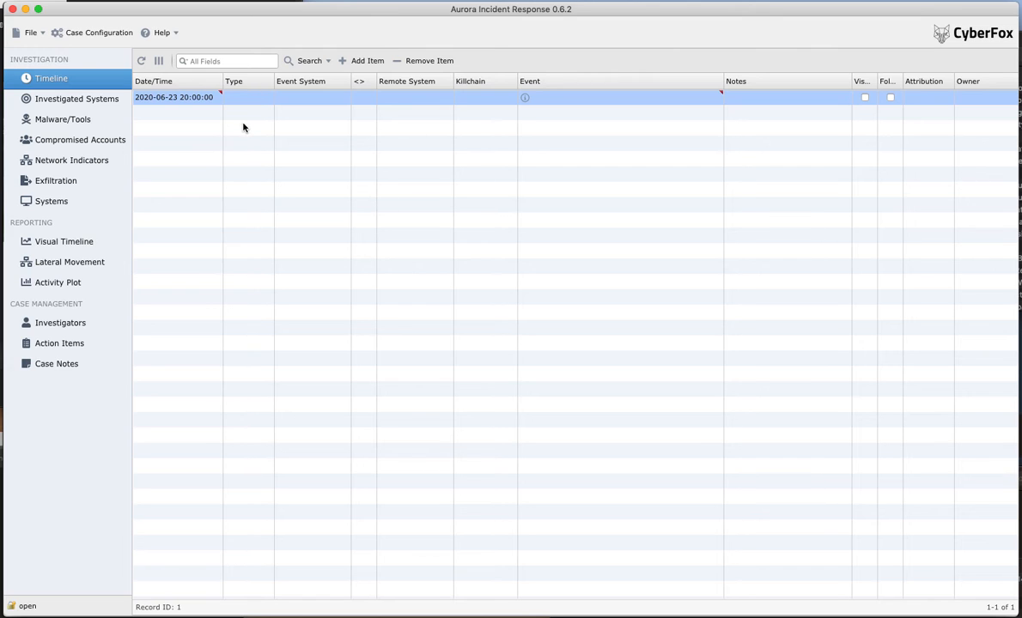
# Enter "Begin Citrix Session" as the timeline entry's event and flag the entry for visualization.
pyautogui.click(235, 100)
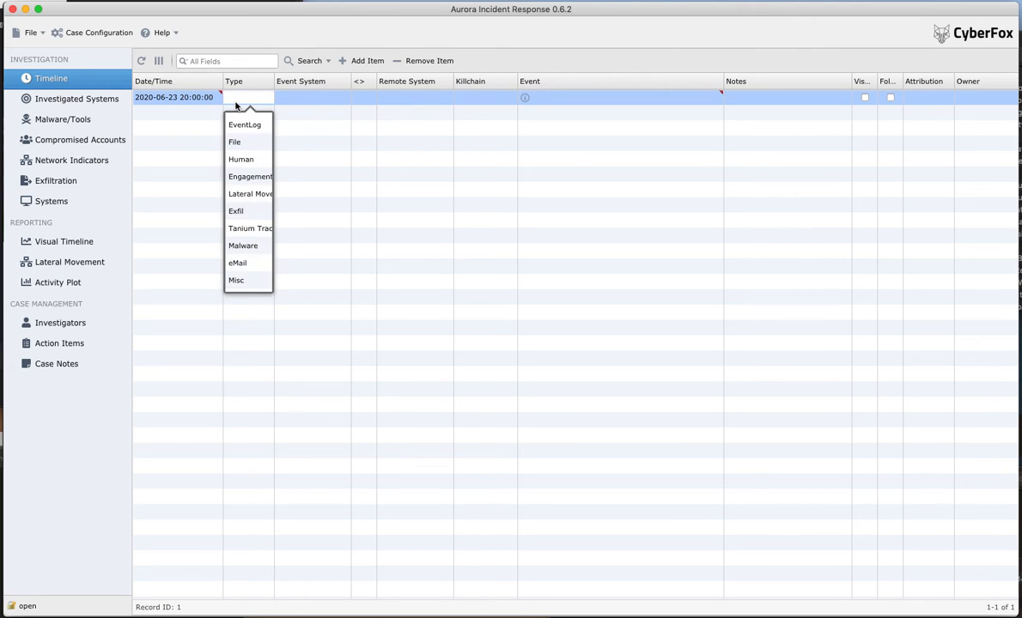
pyautogui.click(381, 126)
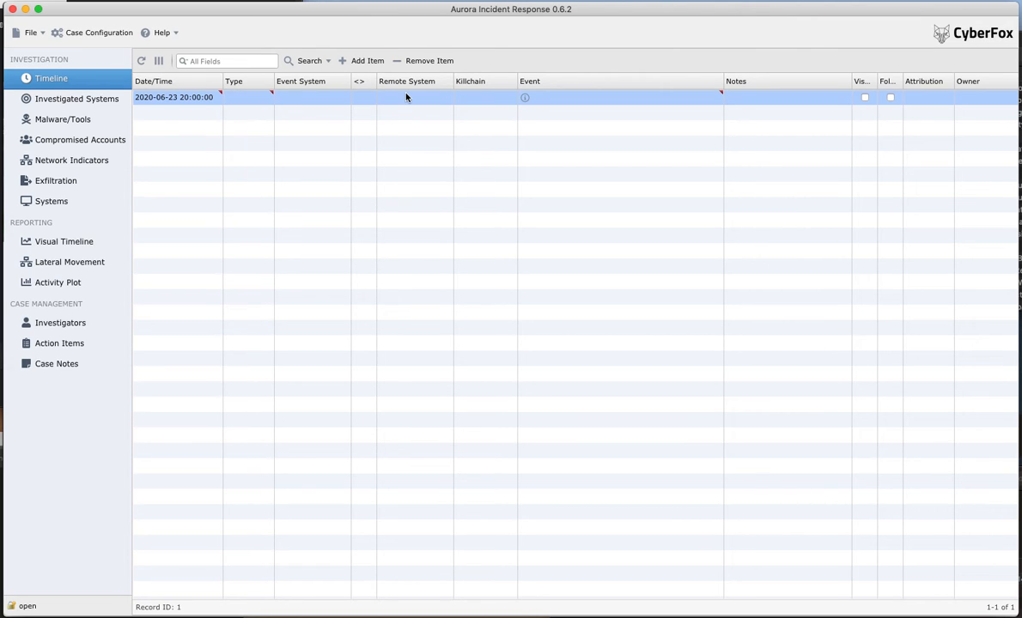
pyautogui.click(562, 98)
pyautogui.write('Begin')
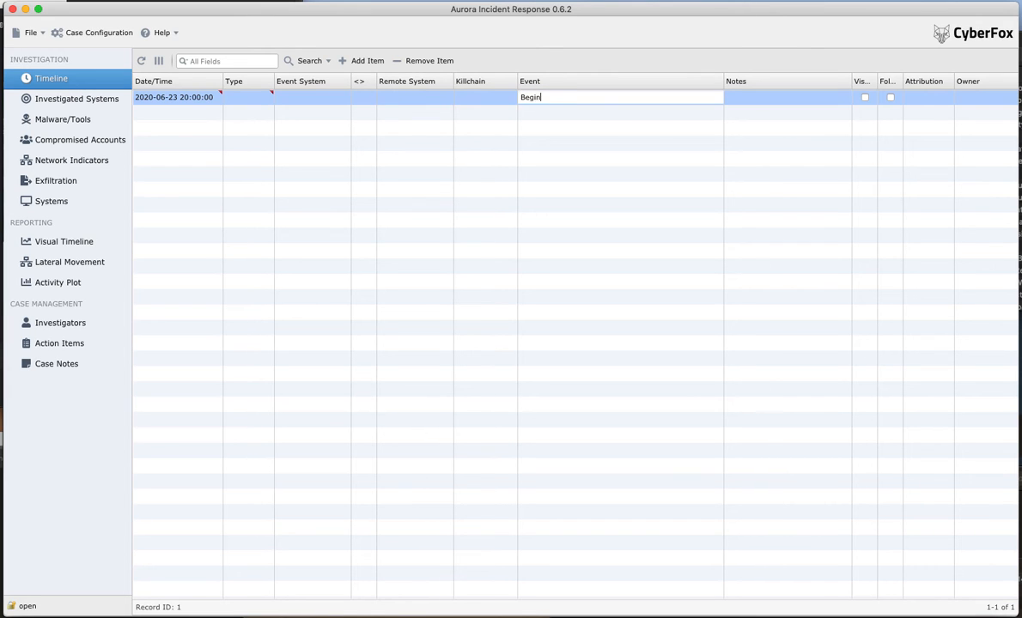
pyautogui.write(' Citrix Session')
pyautogui.press('Return')
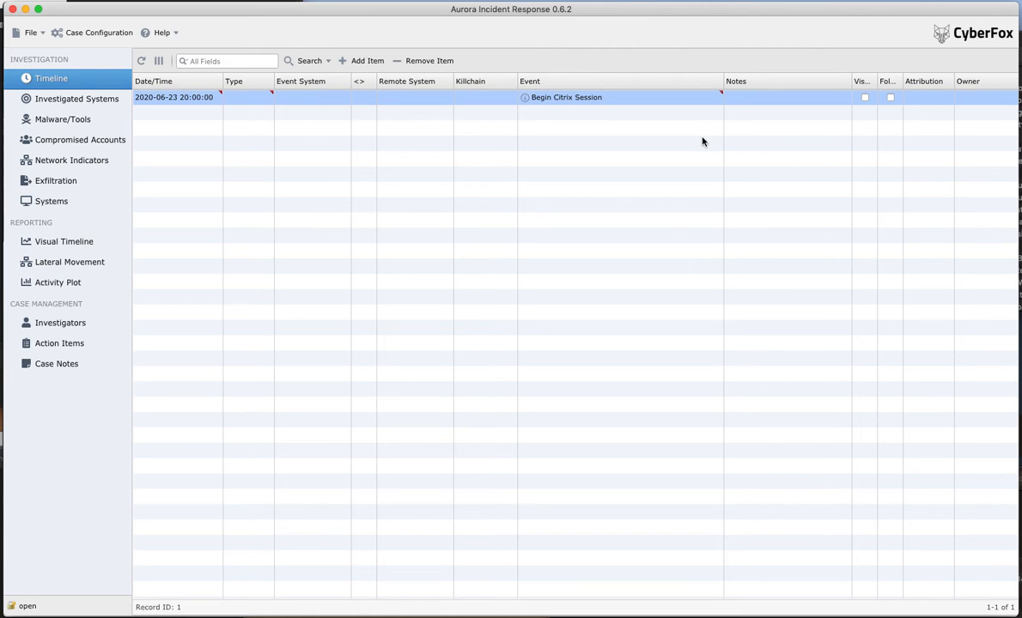
pyautogui.click(864, 98)
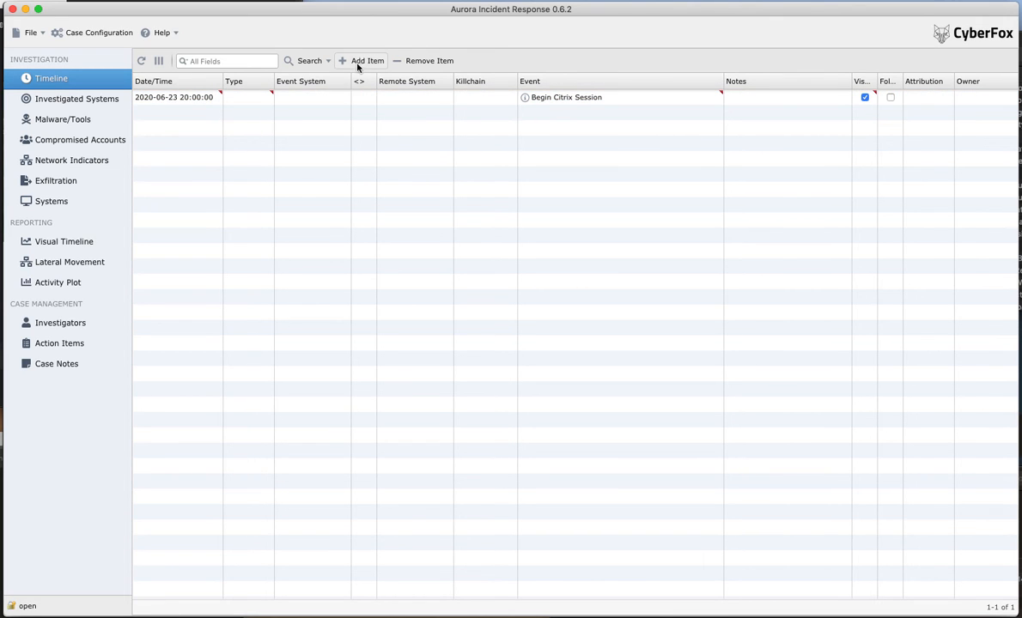
# Add a second timeline entry dated 2020-06-24 6:00:00.
pyautogui.click(333, 60)
pyautogui.doubleClick(187, 115)
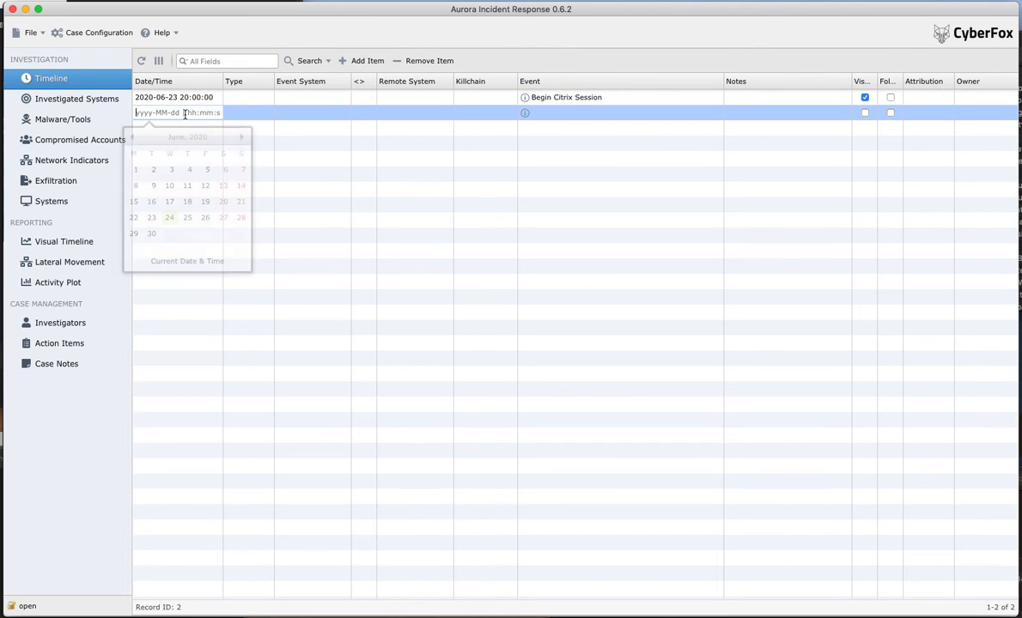
pyautogui.click(168, 223)
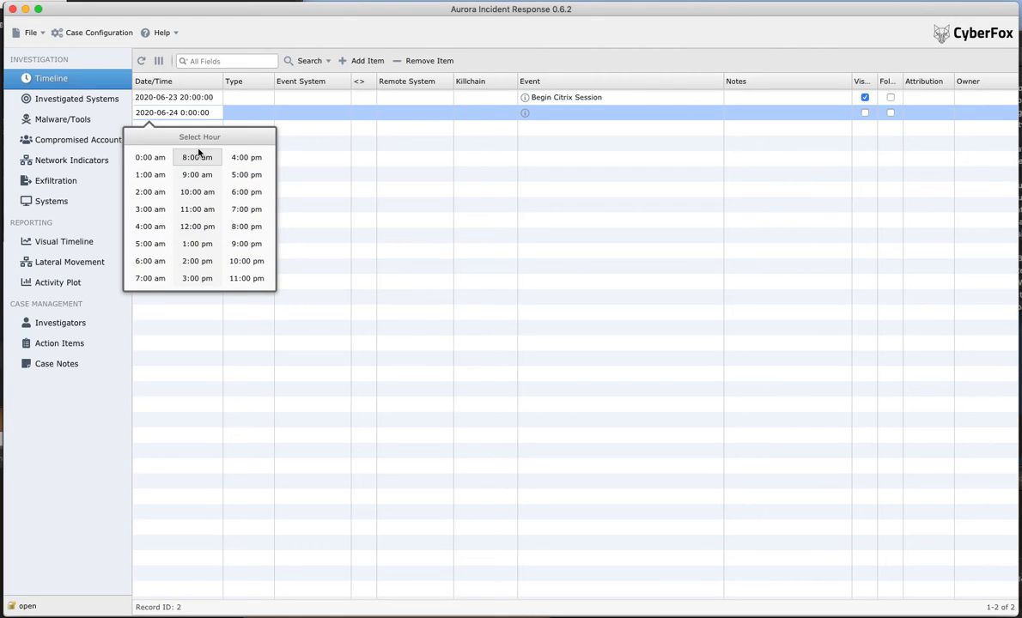
pyautogui.click(150, 260)
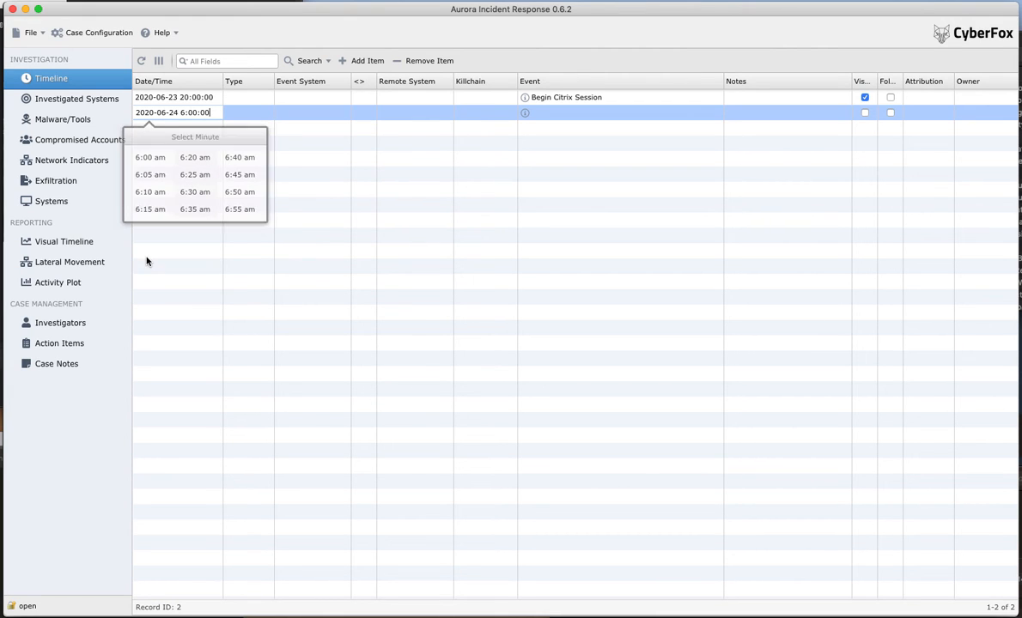
pyautogui.click(363, 259)
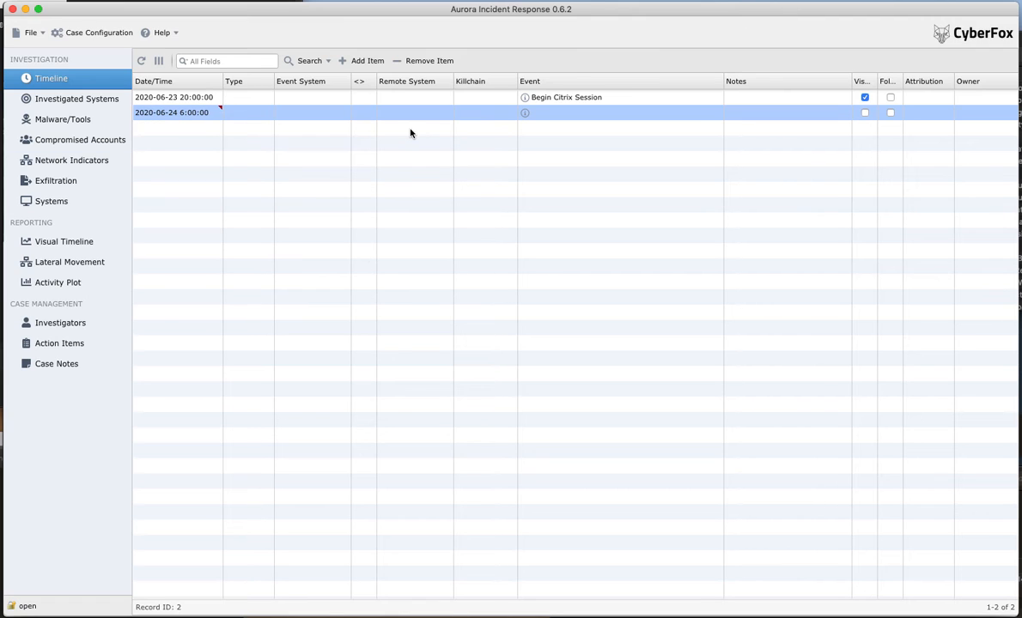
# Enter "End Citrix Session" as the event of the 2020-06-24 6:00:00 timeline entry and flag it for visualization.
pyautogui.doubleClick(564, 113)
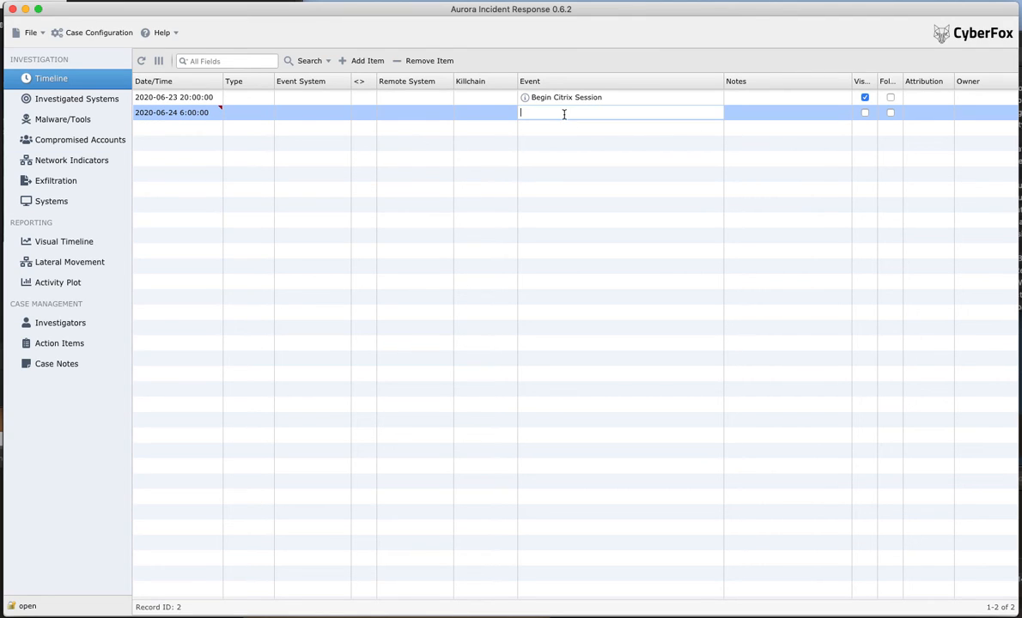
pyautogui.write('End Citrix Session')
pyautogui.press('Return')
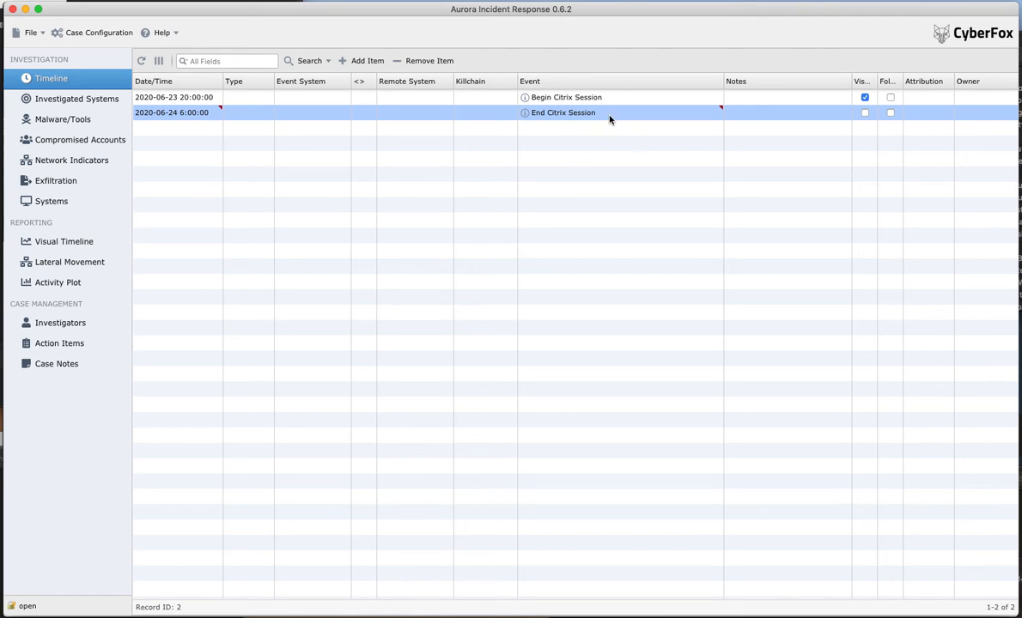
pyautogui.click(864, 112)
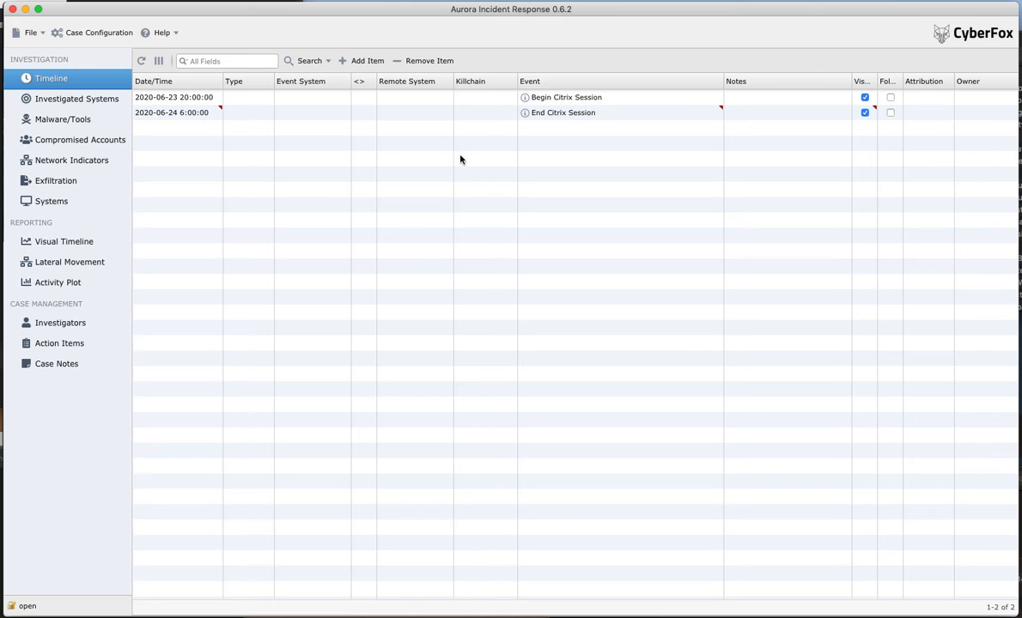
# Add a compromised account named anyuser1 with the context "User used for citrix session on the 23.06".
pyautogui.click(102, 140)
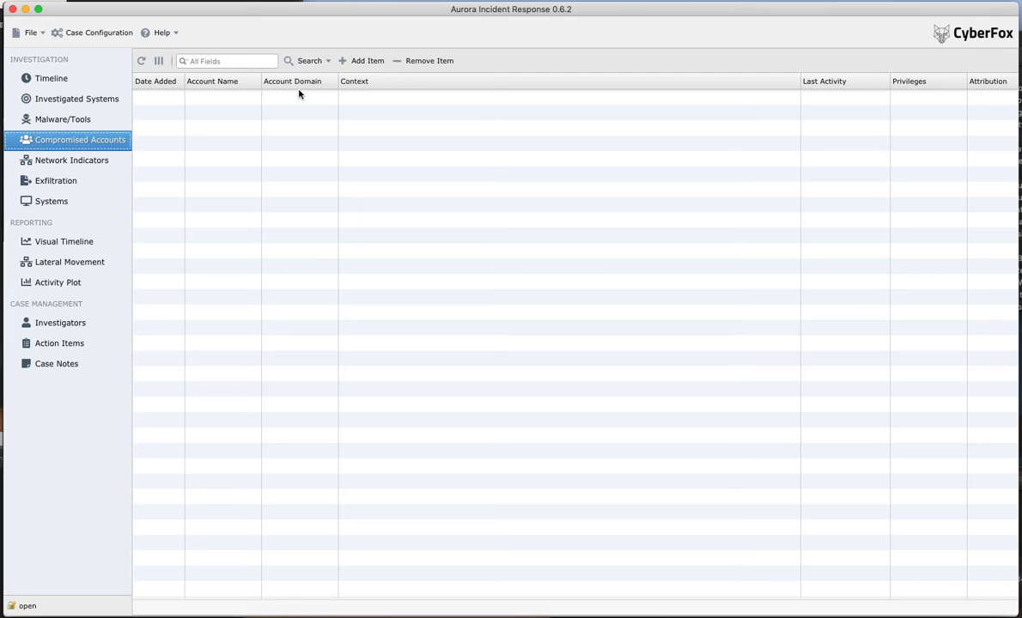
pyautogui.click(368, 61)
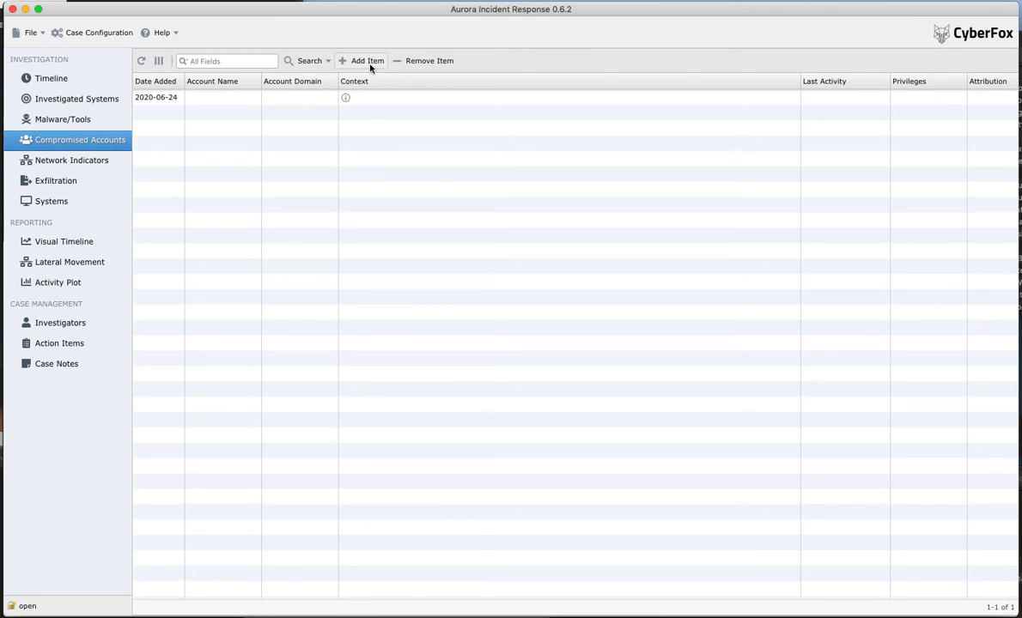
pyautogui.doubleClick(234, 96)
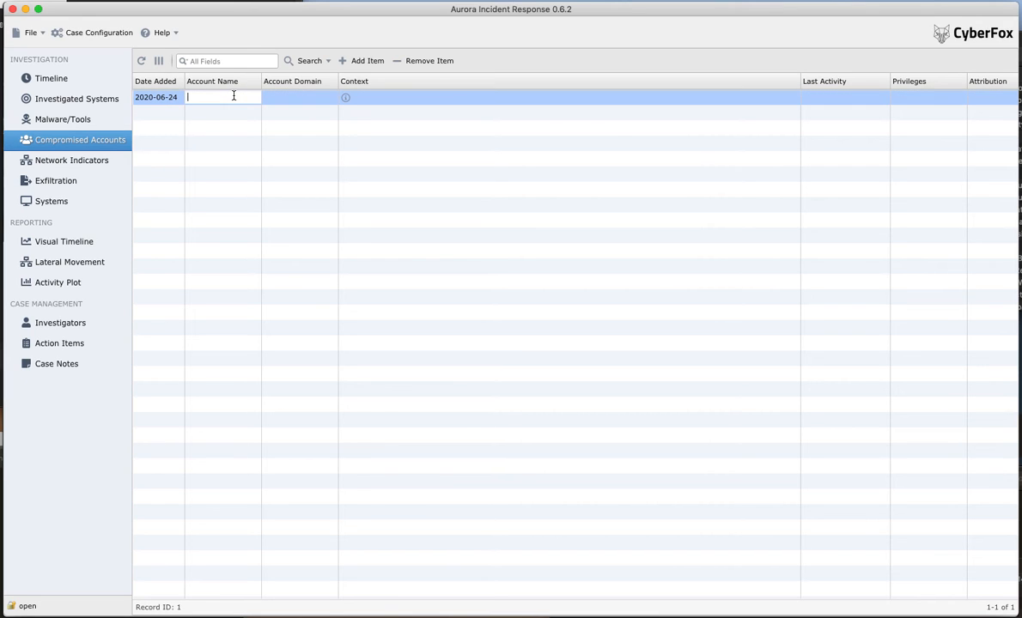
pyautogui.write('anyuser1')
pyautogui.doubleClick(362, 97)
pyautogui.write('User')
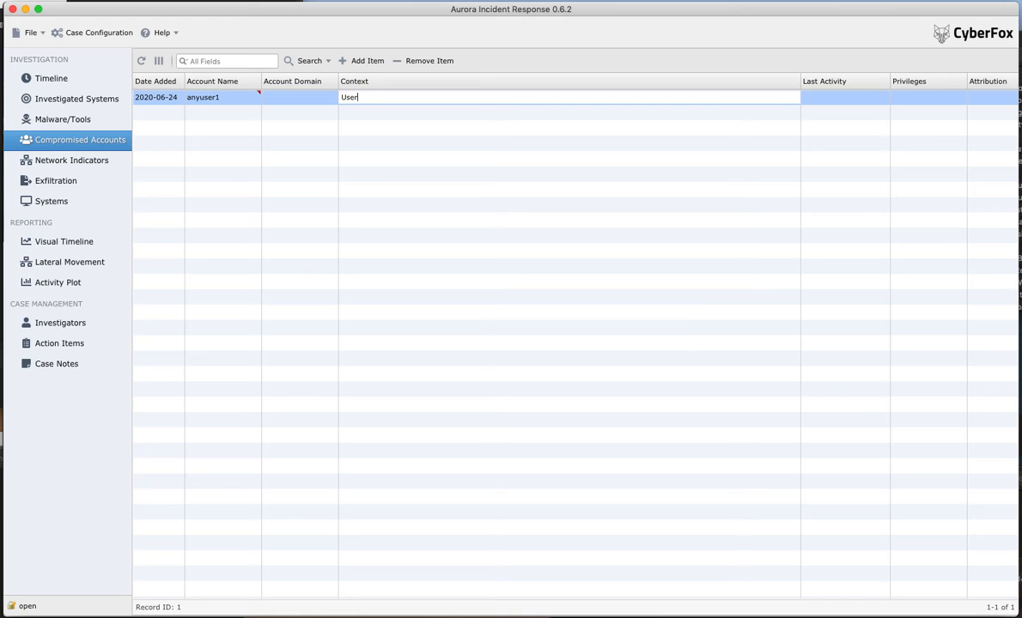
pyautogui.write(' used for citrix session on the 23.06')
pyautogui.press('Return')
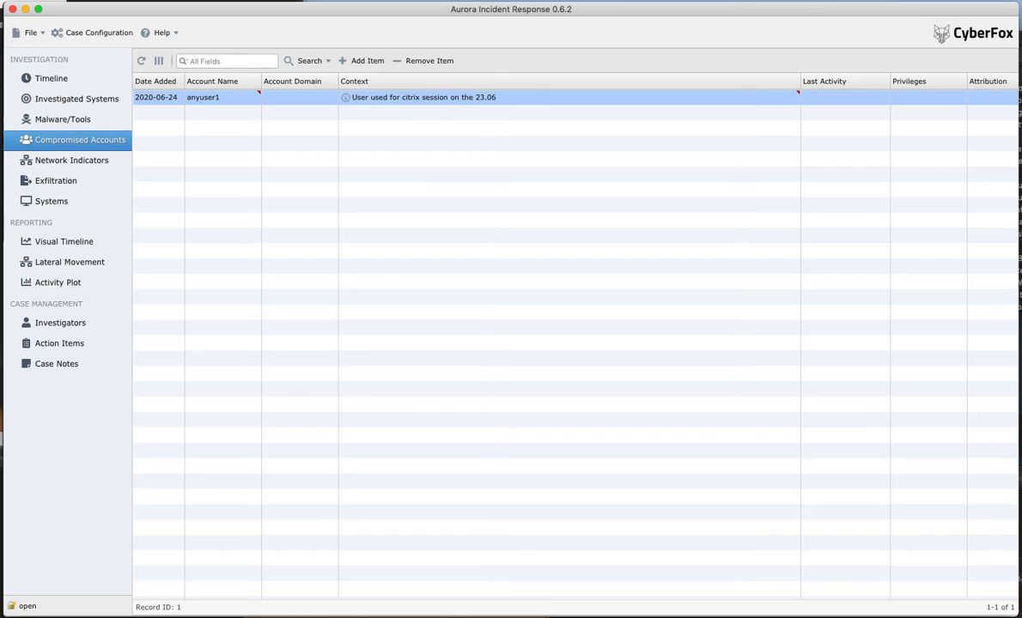
# Copy the date and time of the End Citrix Session timeline entry into anyuser1's last activity, 2020-06-24 6:00:00.
pyautogui.click(865, 104)
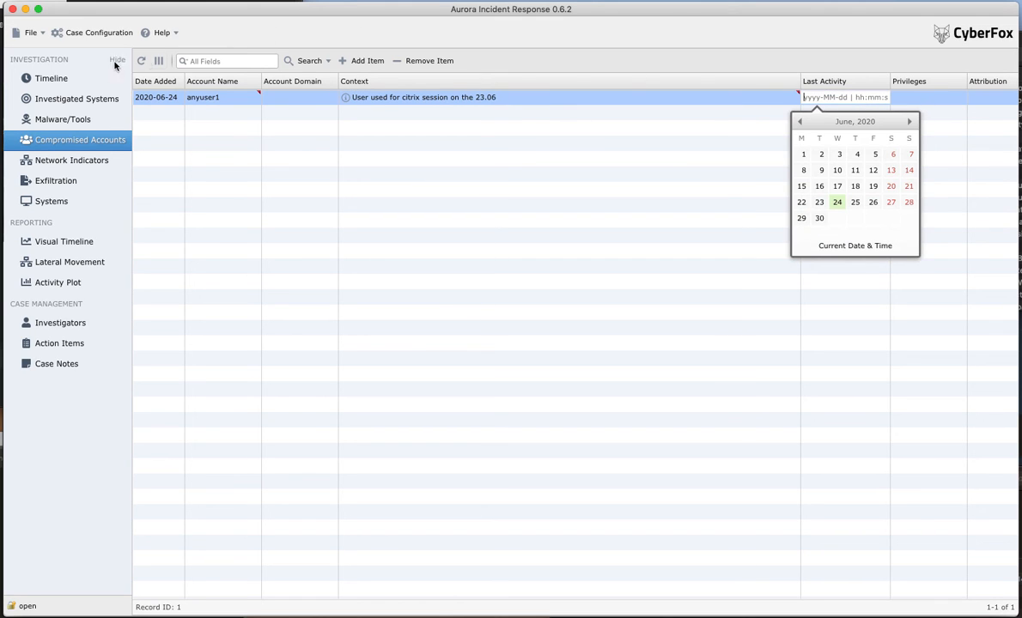
pyautogui.click(60, 100)
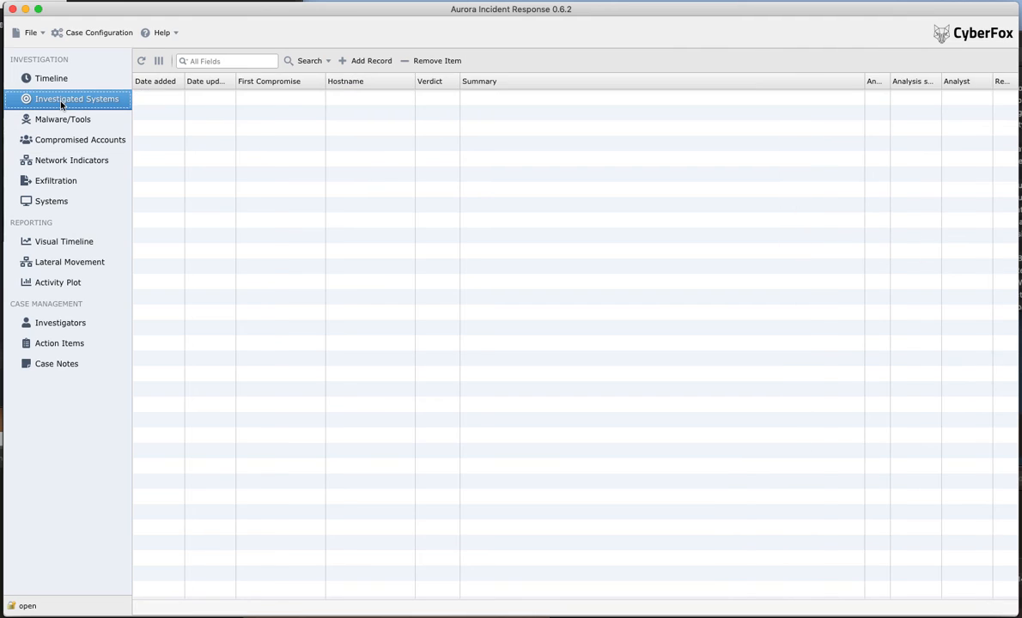
pyautogui.click(60, 79)
pyautogui.click(175, 114)
pyautogui.click(175, 113)
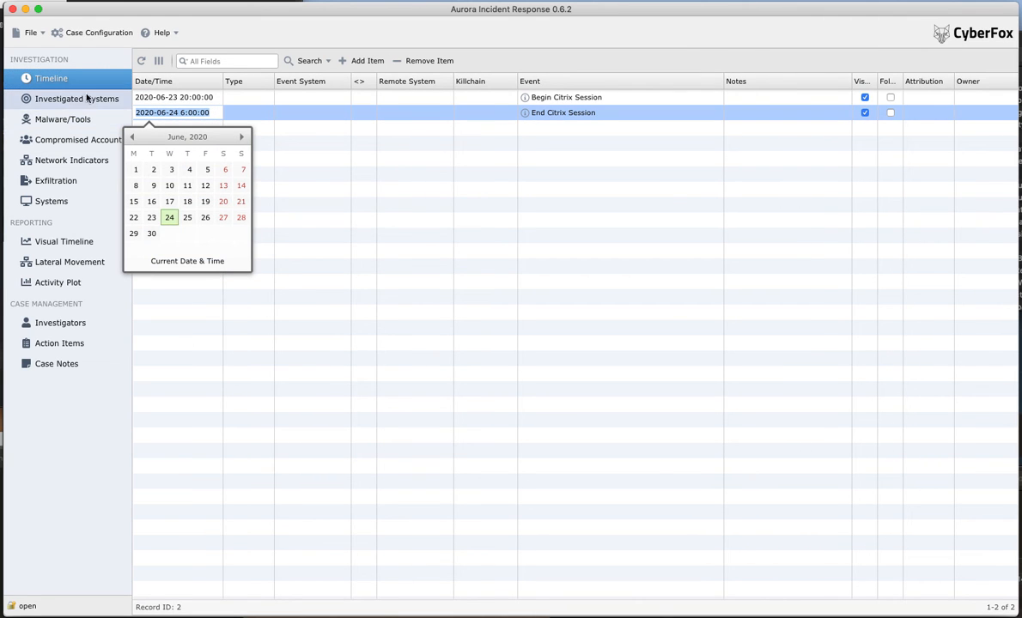
pyautogui.click(53, 138)
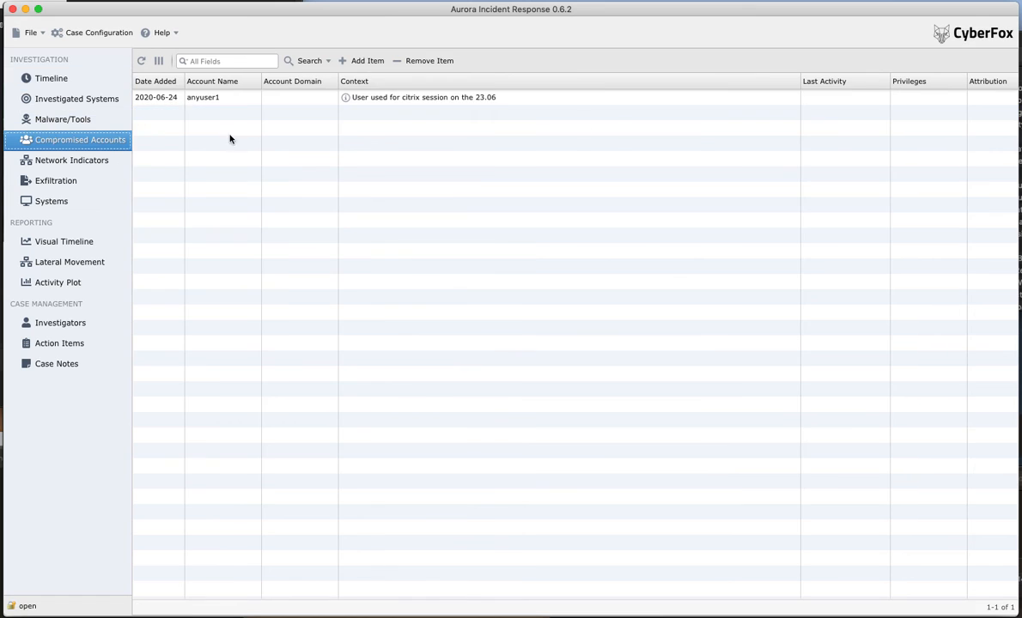
pyautogui.click(839, 100)
pyautogui.click(838, 99)
# Set the privileges of the compromised account anyuser1 to "Domain User".
pyautogui.click(919, 97)
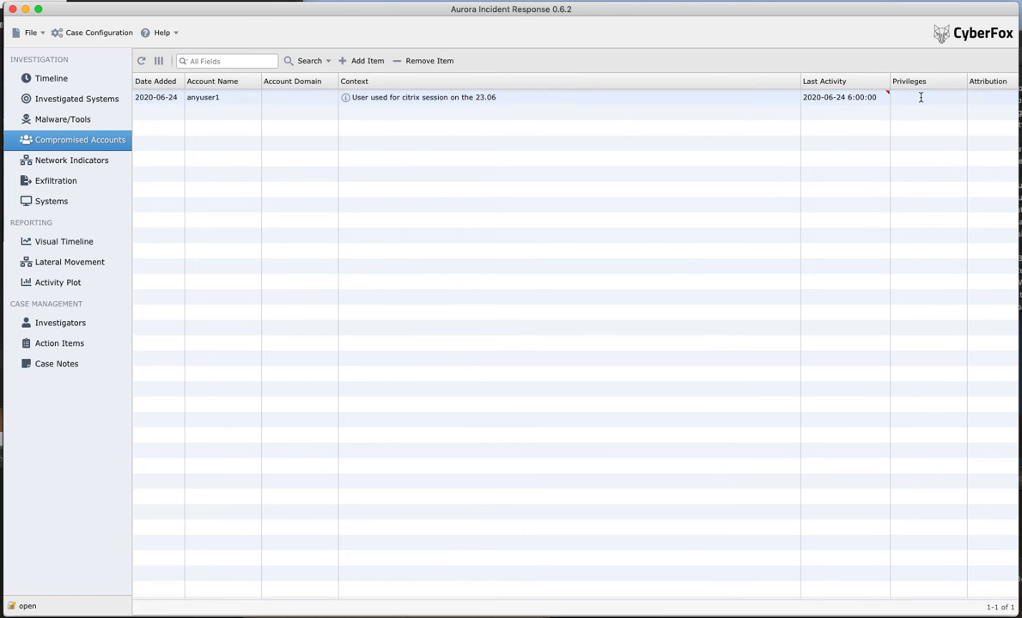
pyautogui.click(904, 97)
pyautogui.write('Noram')
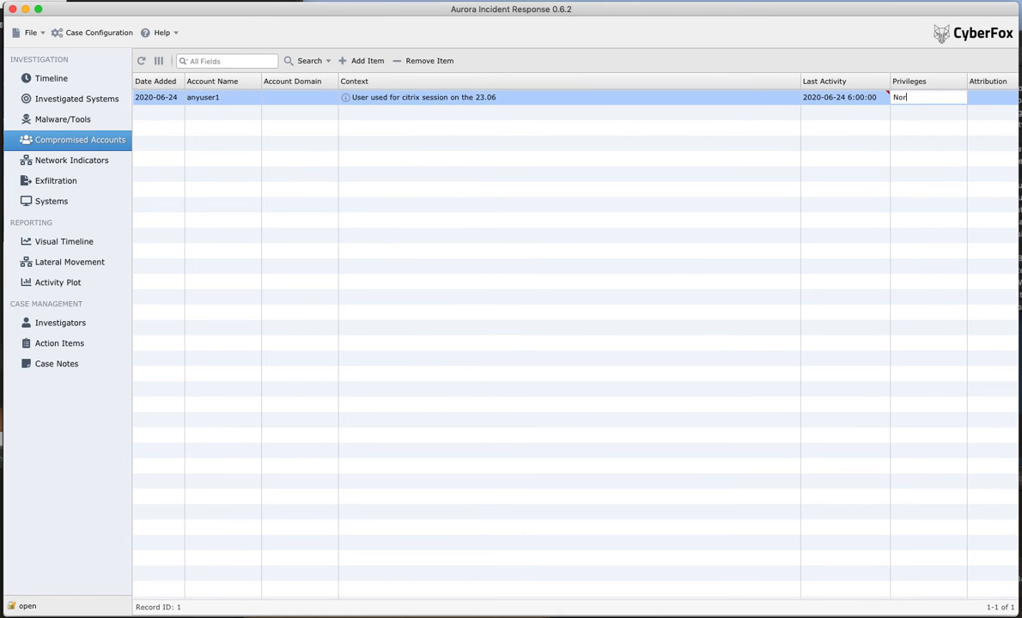
pyautogui.press('BackSpace')
pyautogui.press('BackSpace')
pyautogui.press('BackSpace')
pyautogui.write('rmal DOma')
pyautogui.press('BackSpace')
pyautogui.press('BackSpace')
pyautogui.press('BackSpace')
pyautogui.press('BackSpace')
pyautogui.press('BackSpace')
pyautogui.press('BackSpace')
pyautogui.press('BackSpace')
pyautogui.press('BackSpace')
pyautogui.press('BackSpace')
pyautogui.press('BackSpace')
pyautogui.press('BackSpace')
pyautogui.write('Domain User')
pyautogui.click(926, 131)
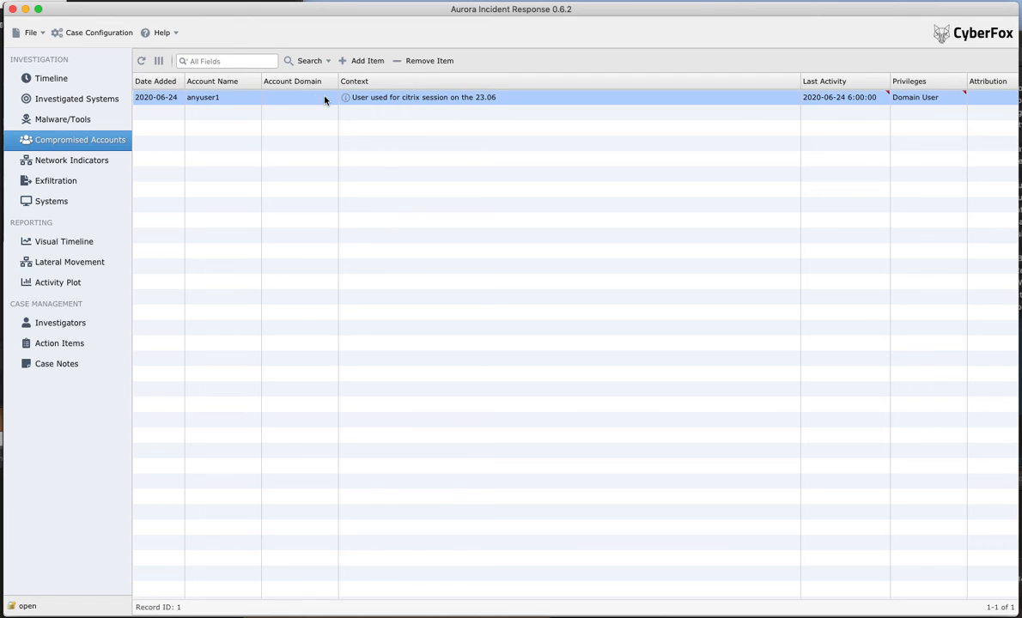
# Set the account domain of the compromised account anyuser1 to anycorp.net.
pyautogui.doubleClick(295, 97)
pyautogui.write('any.net')
pyautogui.click(276, 97)
pyautogui.write('corp.net')
pyautogui.press('Return')
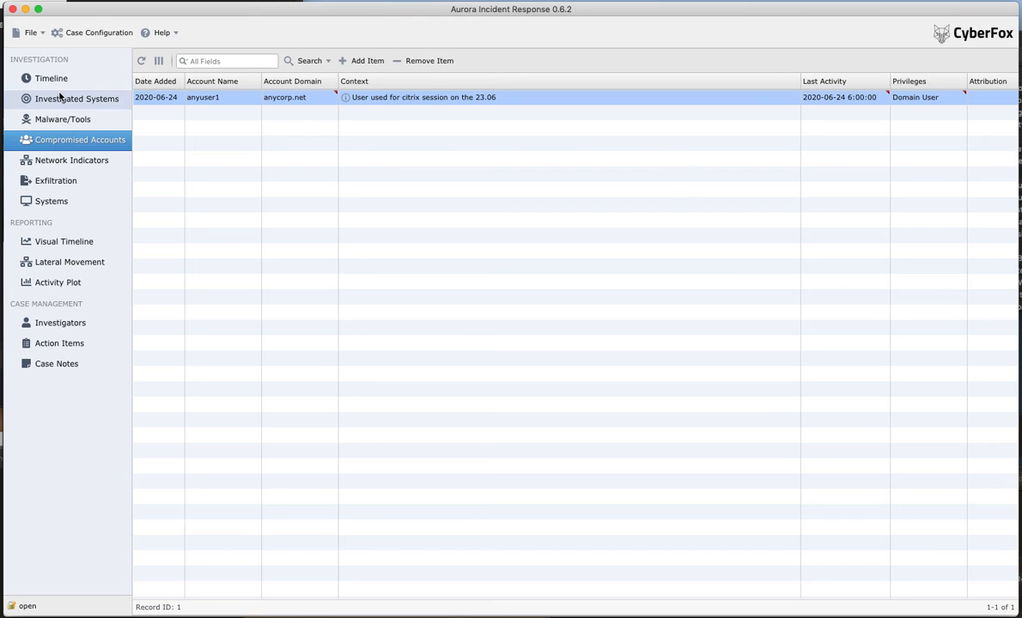
# Try to enter the free text "asdfasdf" as the event system of the Begin Citrix Session timeline entry.
pyautogui.click(102, 85)
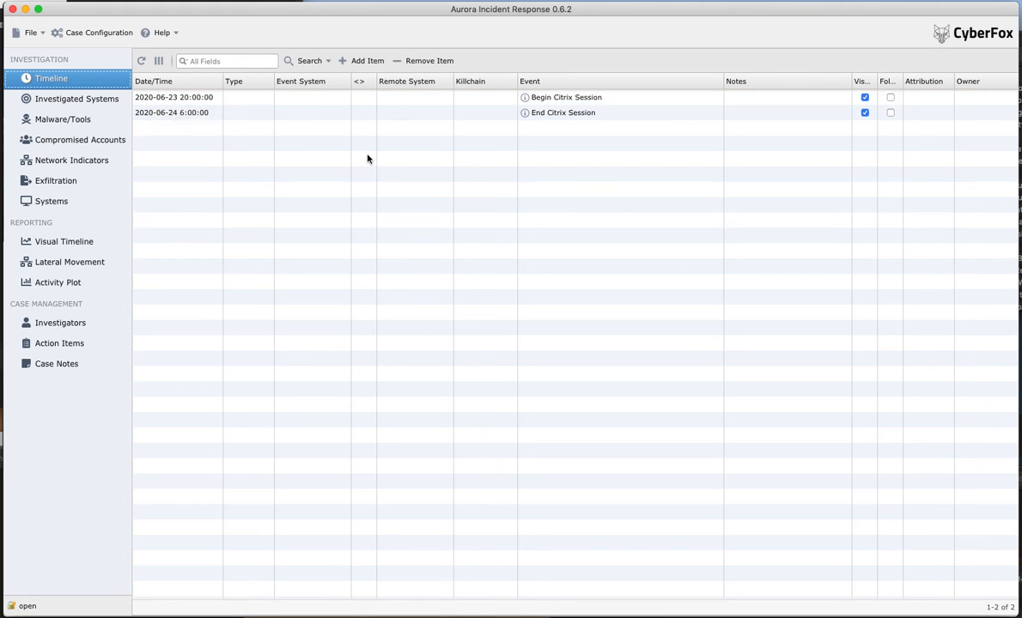
pyautogui.click(311, 100)
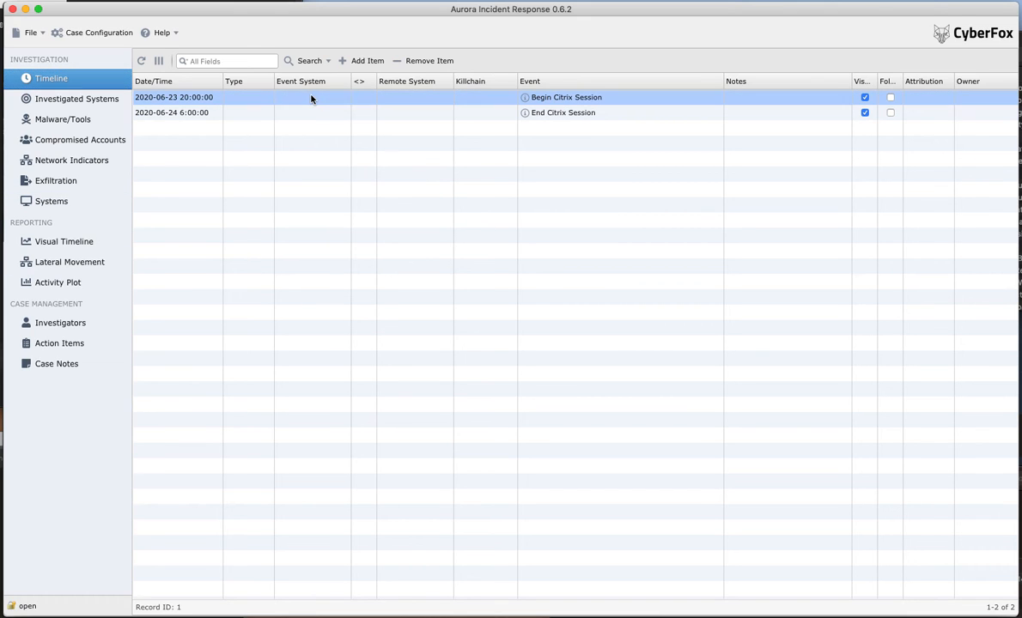
pyautogui.click(311, 99)
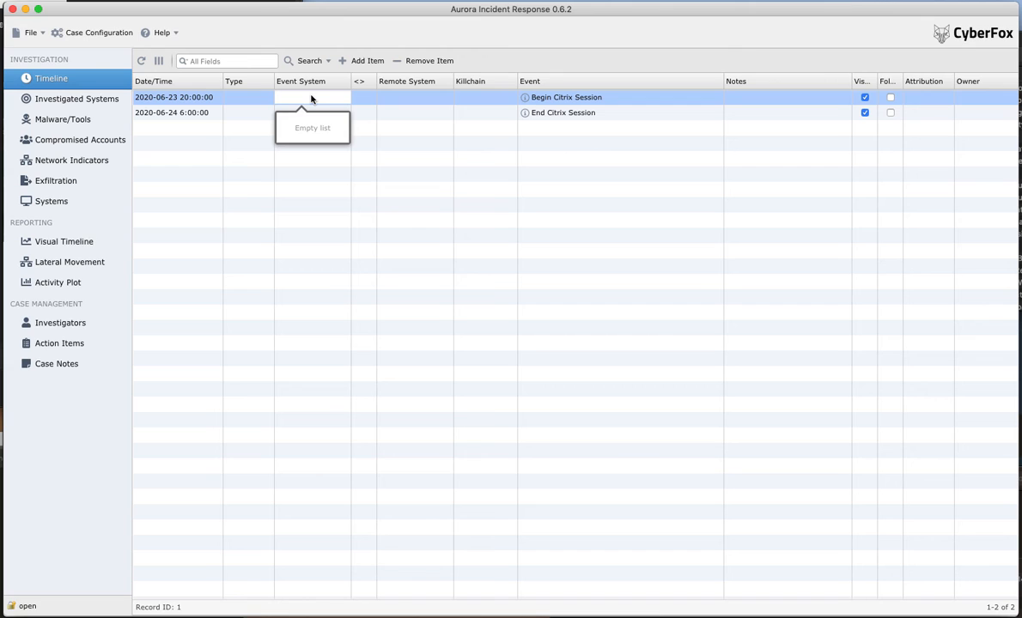
pyautogui.write('asdfasdf')
pyautogui.press('Return')
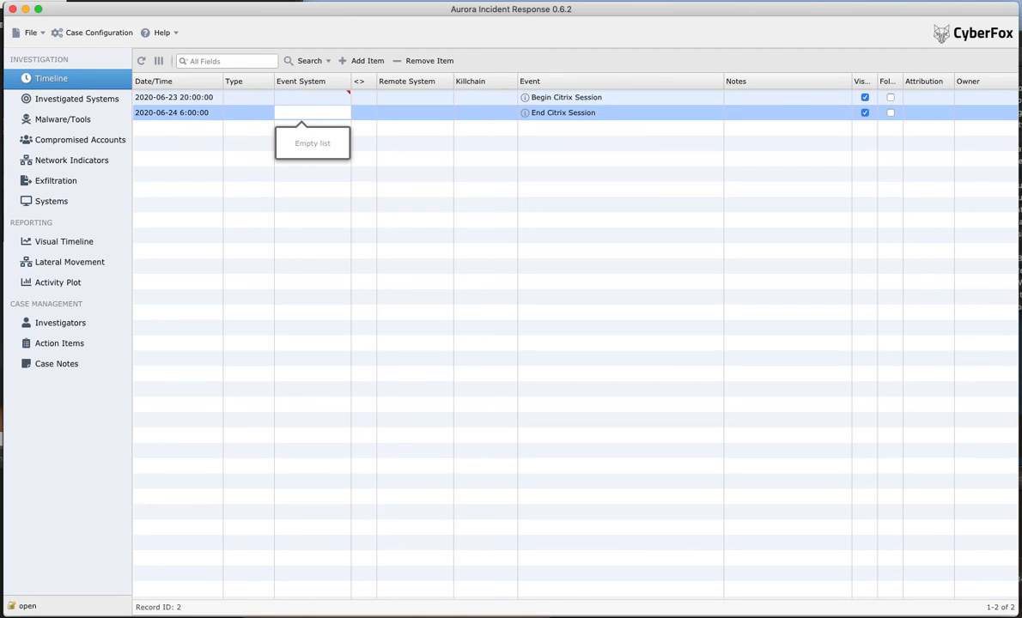
pyautogui.click(293, 100)
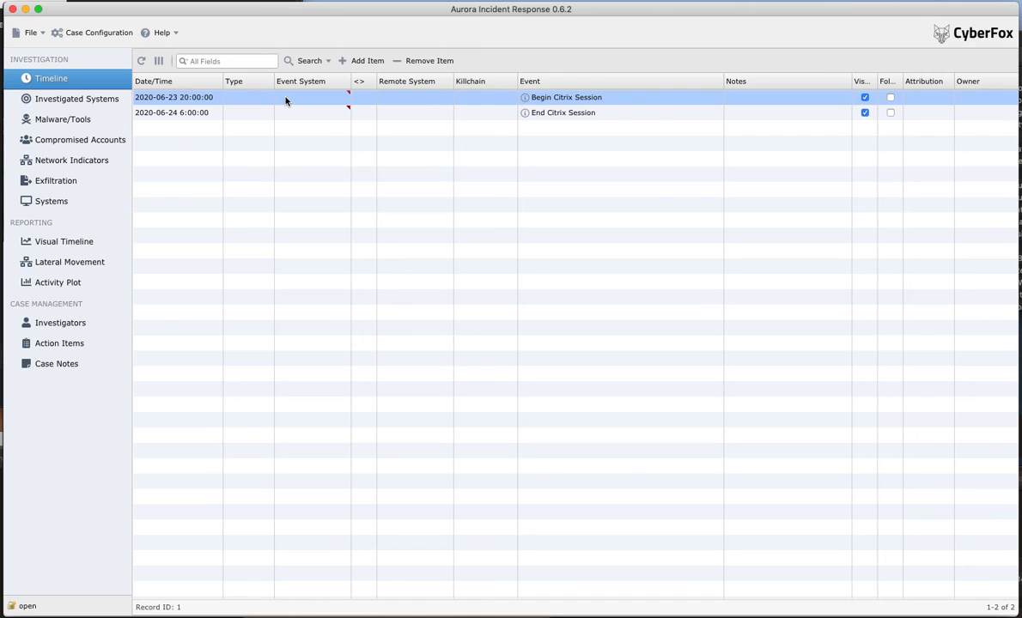
# Add a system with the hostname citrix_server to the case's systems list.
pyautogui.click(62, 202)
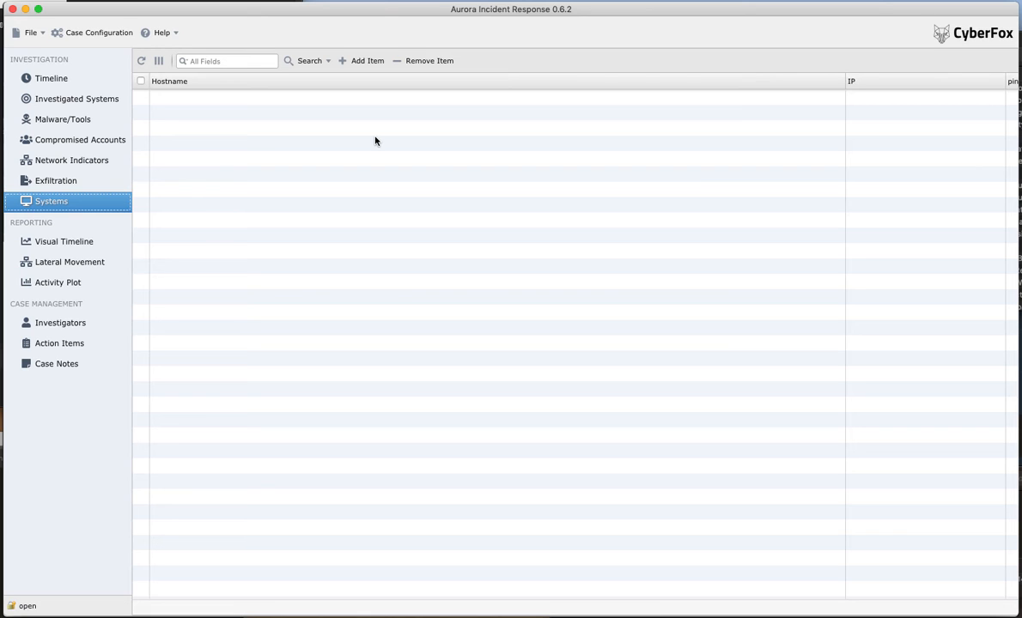
pyautogui.click(368, 61)
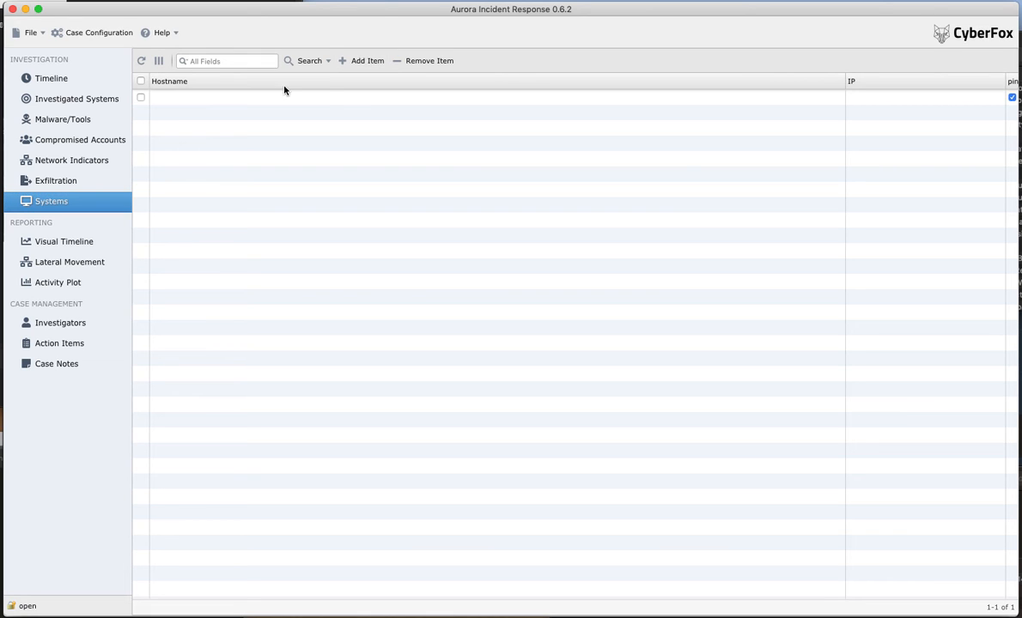
pyautogui.click(240, 97)
pyautogui.click(239, 96)
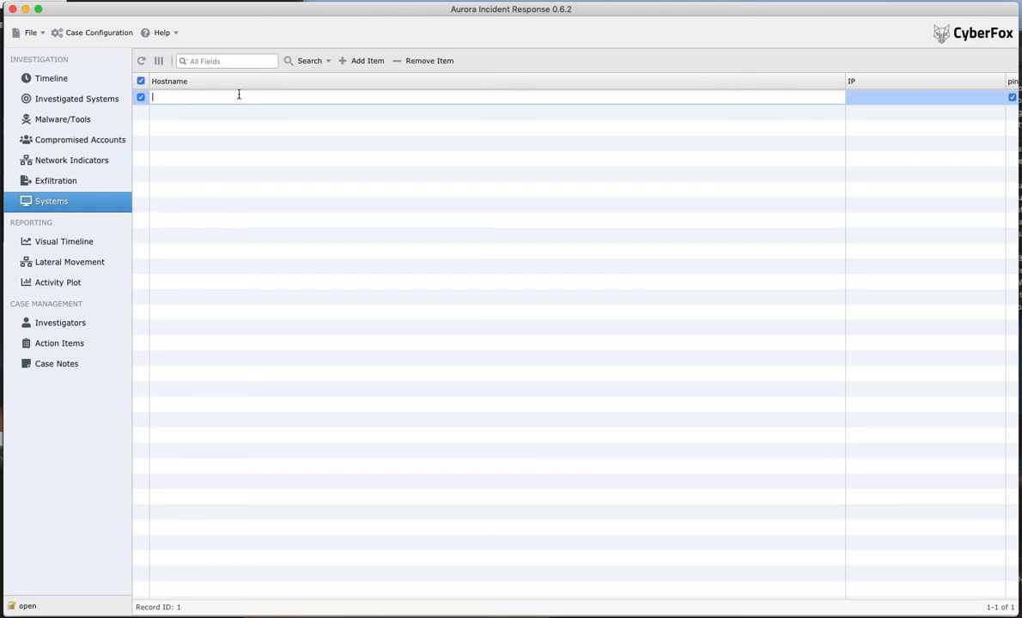
pyautogui.write('citrix_server')
pyautogui.press('Return')
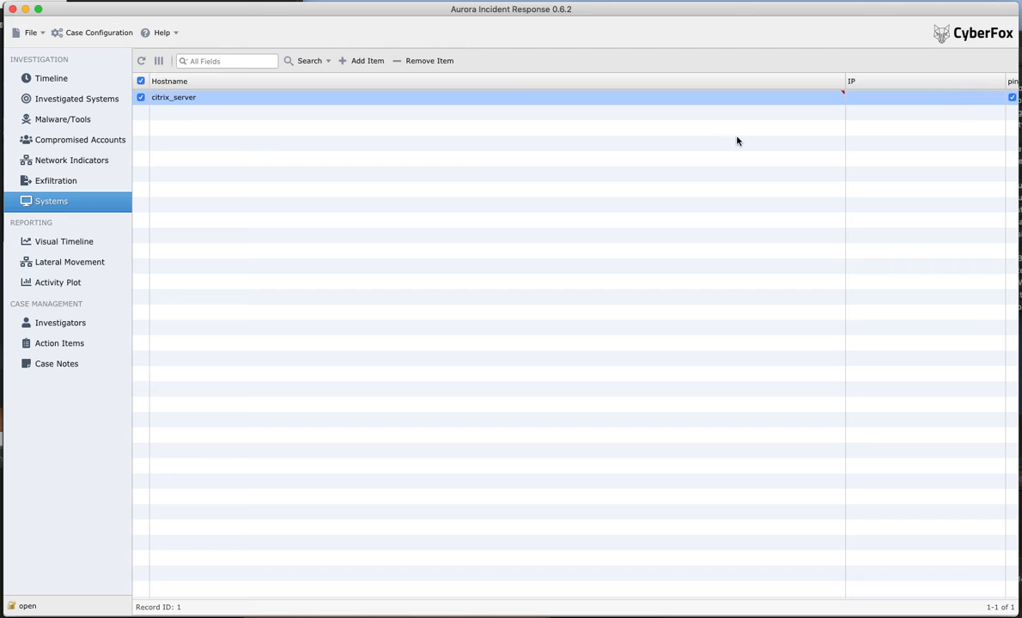
# Add two more systems with the hostnames "Attacker Citrix" and "Attacker CS".
pyautogui.click(367, 61)
pyautogui.click(367, 61)
pyautogui.doubleClick(200, 114)
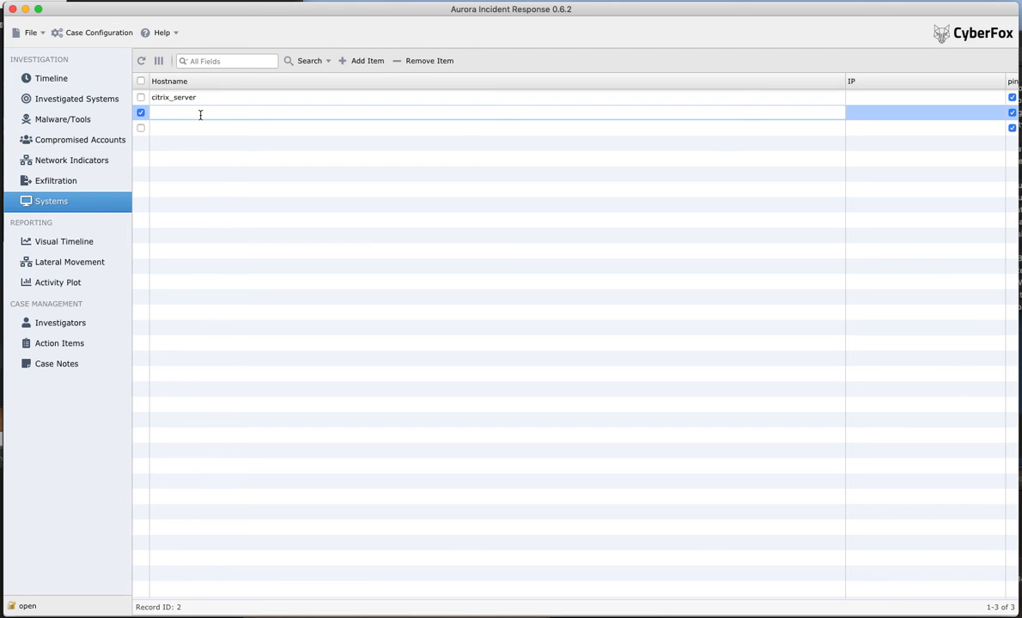
pyautogui.write('Attacker Citrix')
pyautogui.click(251, 129)
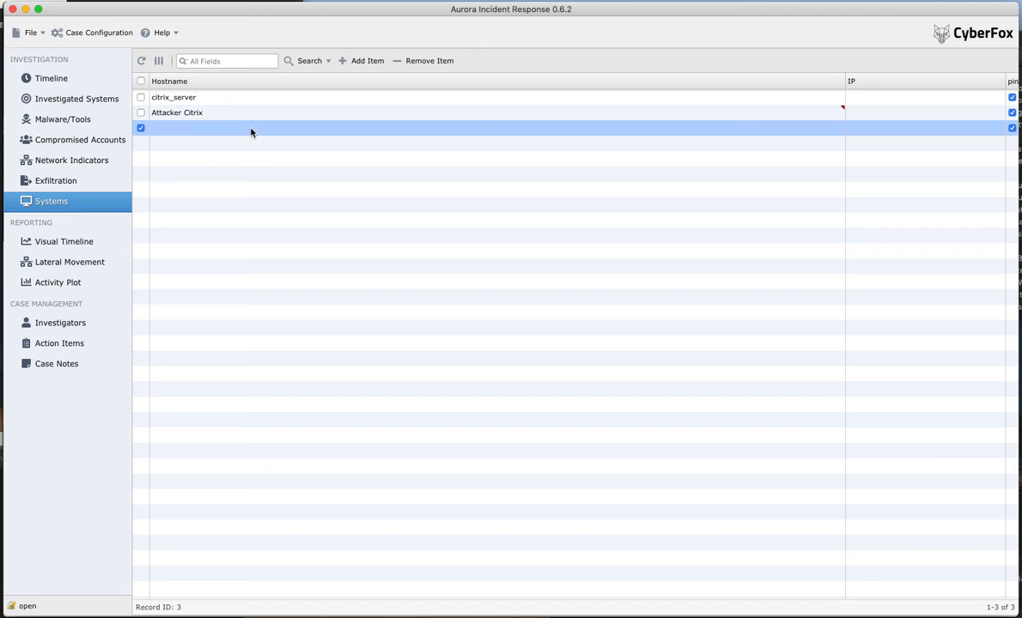
pyautogui.doubleClick(193, 130)
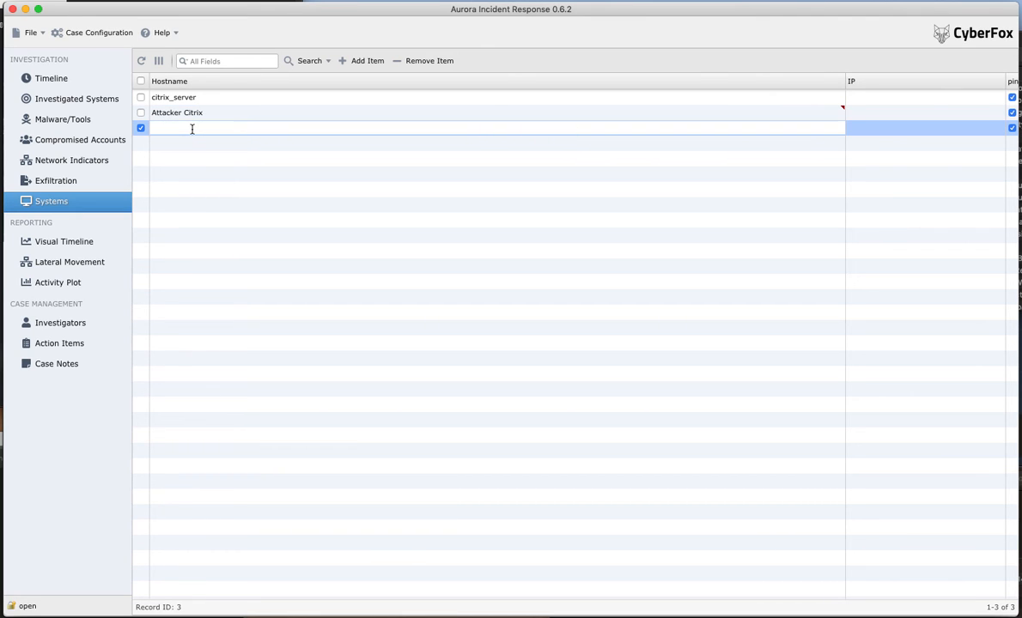
pyautogui.write('Attacker CS')
pyautogui.press('Return')
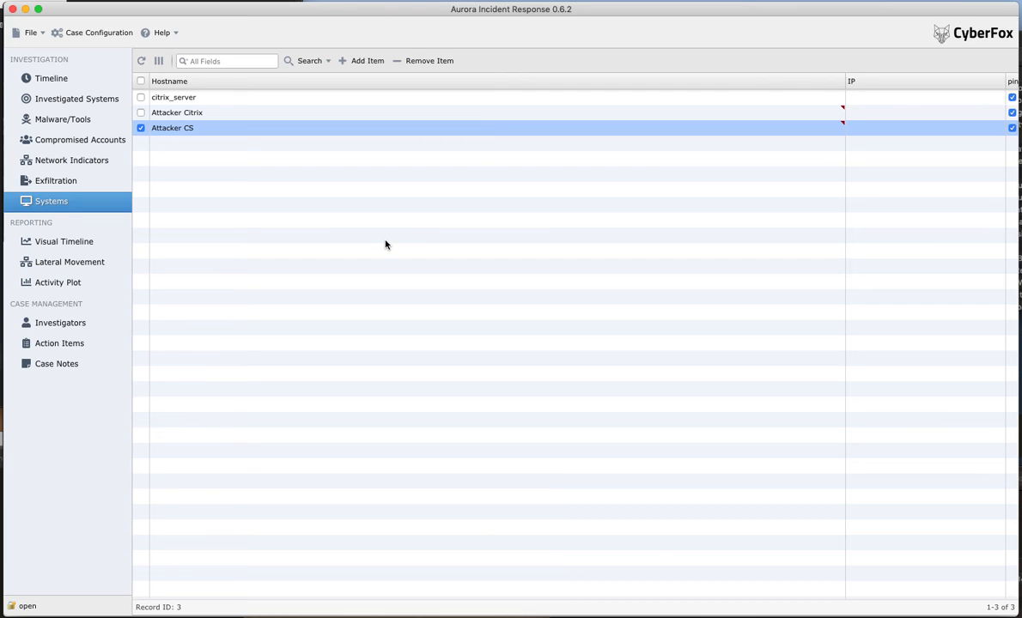
# Copy the first network indicator's IP address into the IP field of the Attacker Citrix system.
pyautogui.click(66, 141)
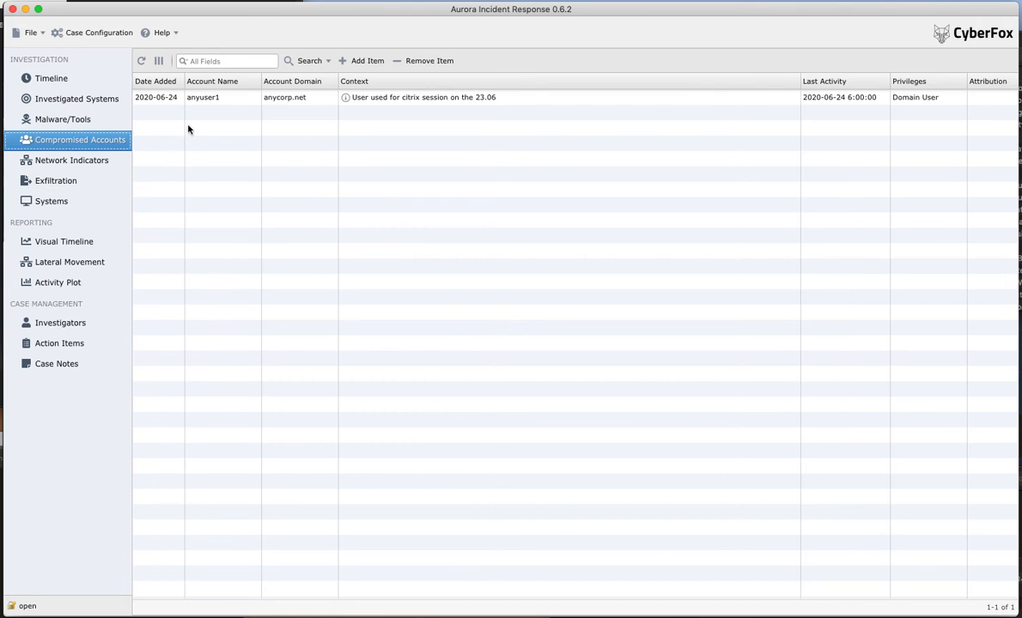
pyautogui.click(59, 160)
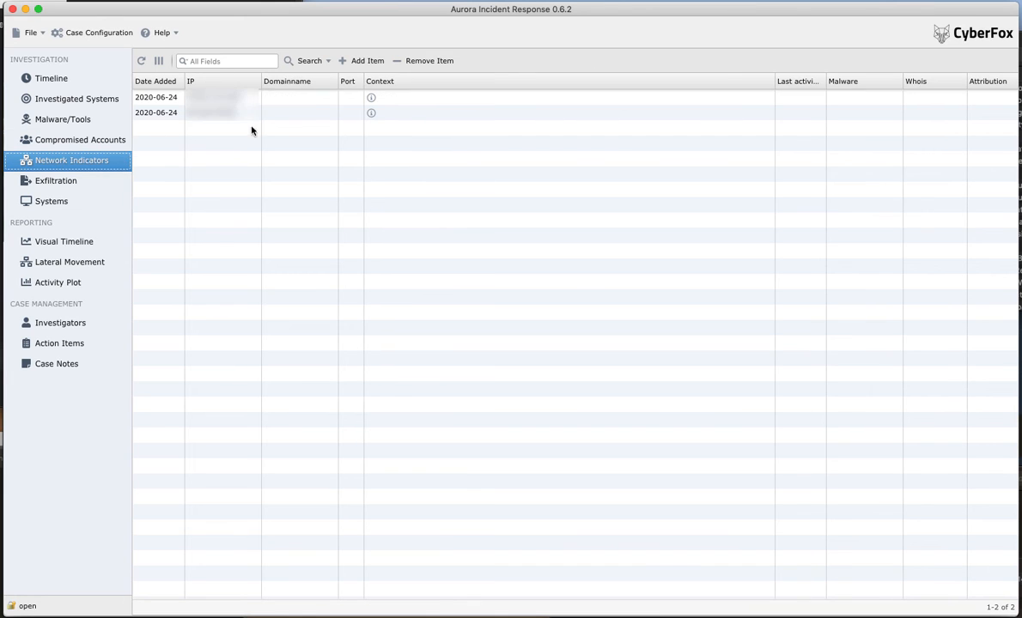
pyautogui.click(296, 98)
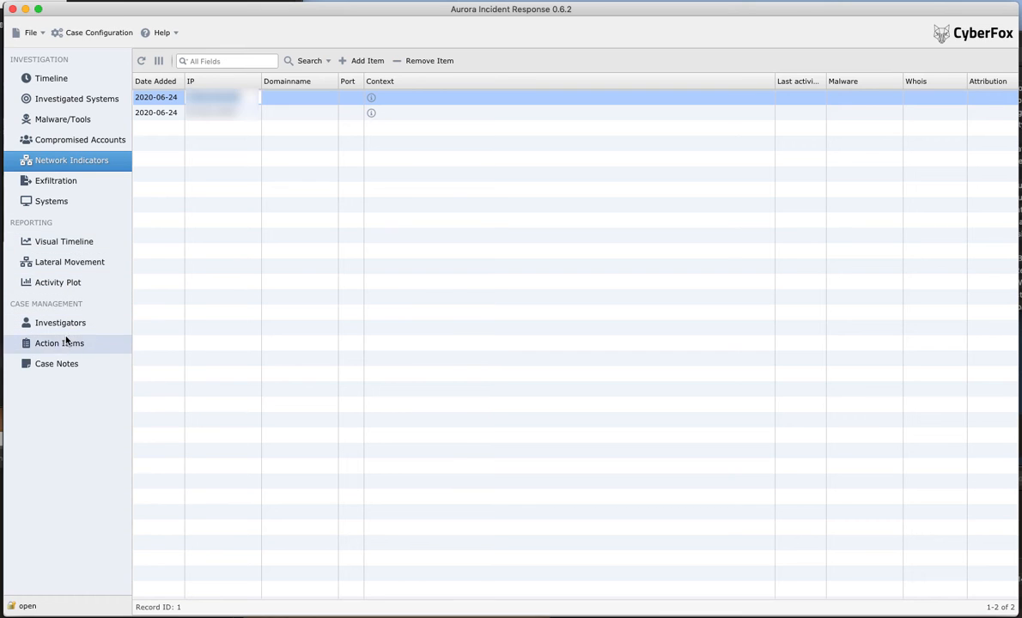
pyautogui.click(53, 201)
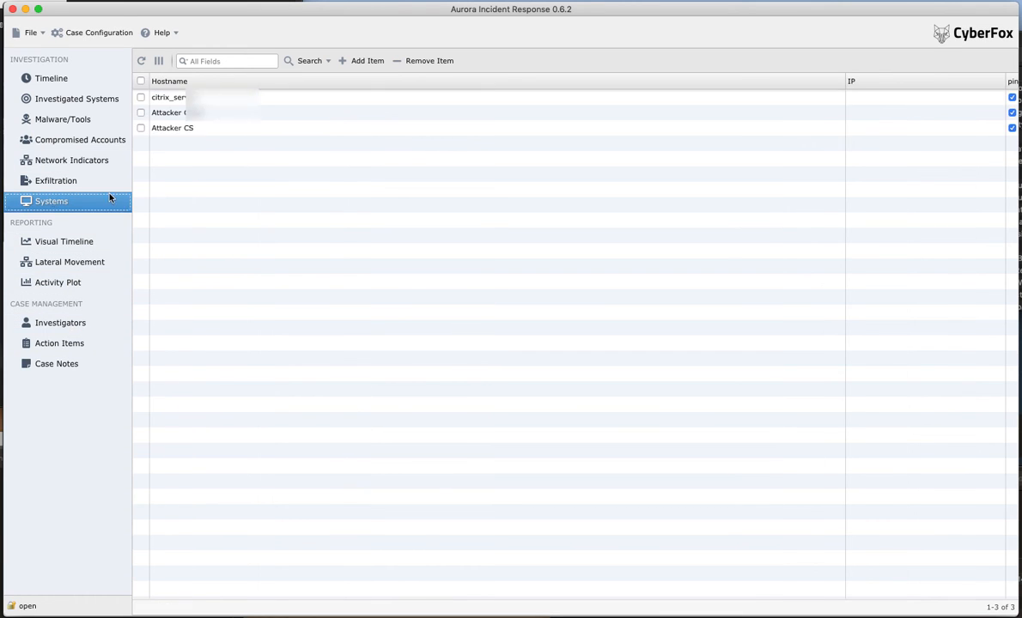
pyautogui.doubleClick(887, 112)
pyautogui.press('super+v')
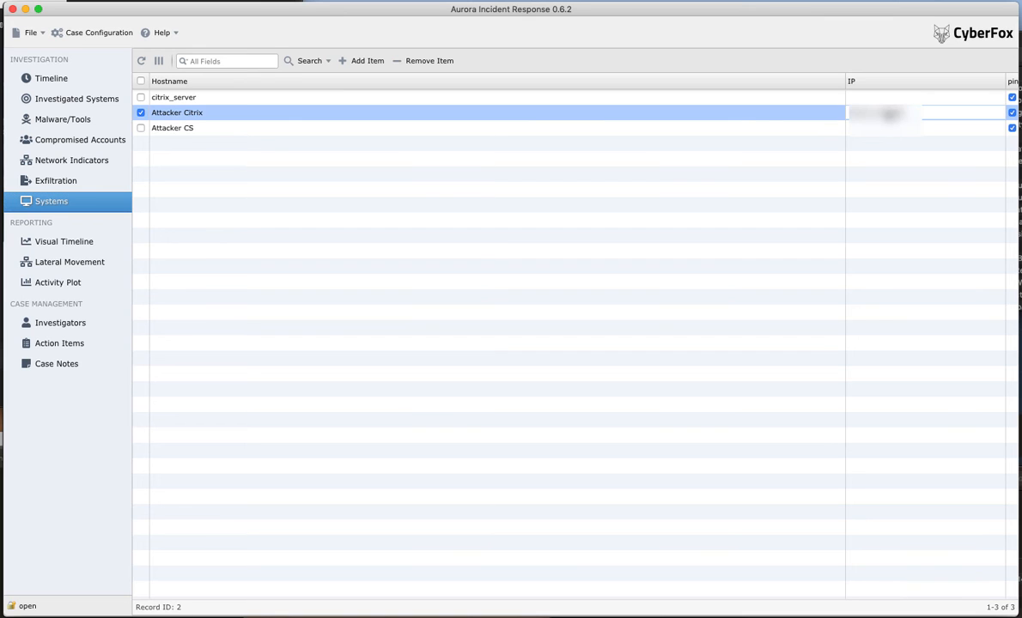
pyautogui.click(803, 187)
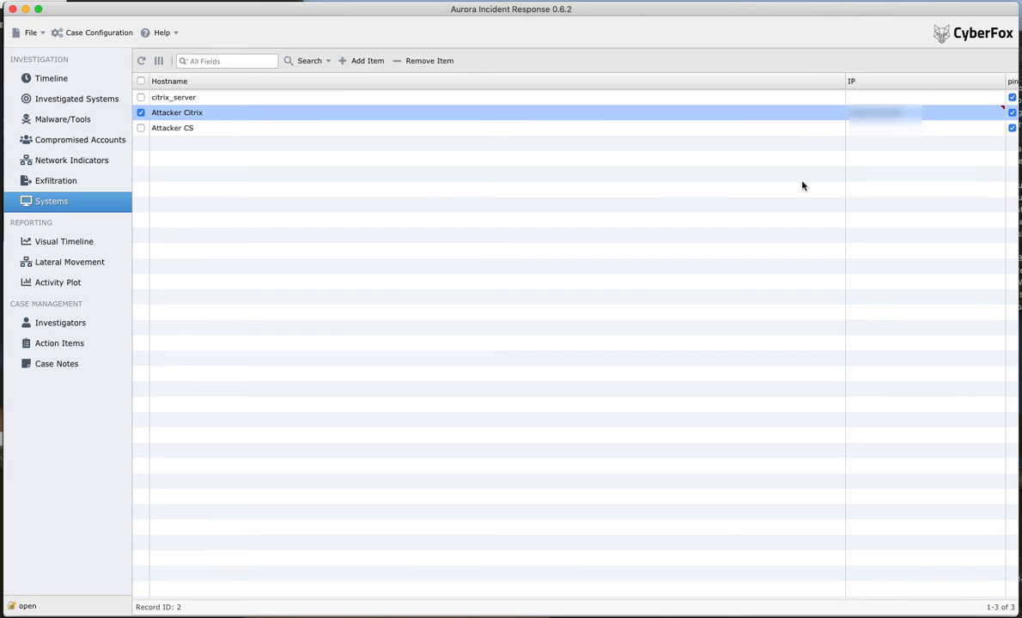
# Copy the second network indicator's IP address into the IP field of the Attacker CS system.
pyautogui.click(59, 161)
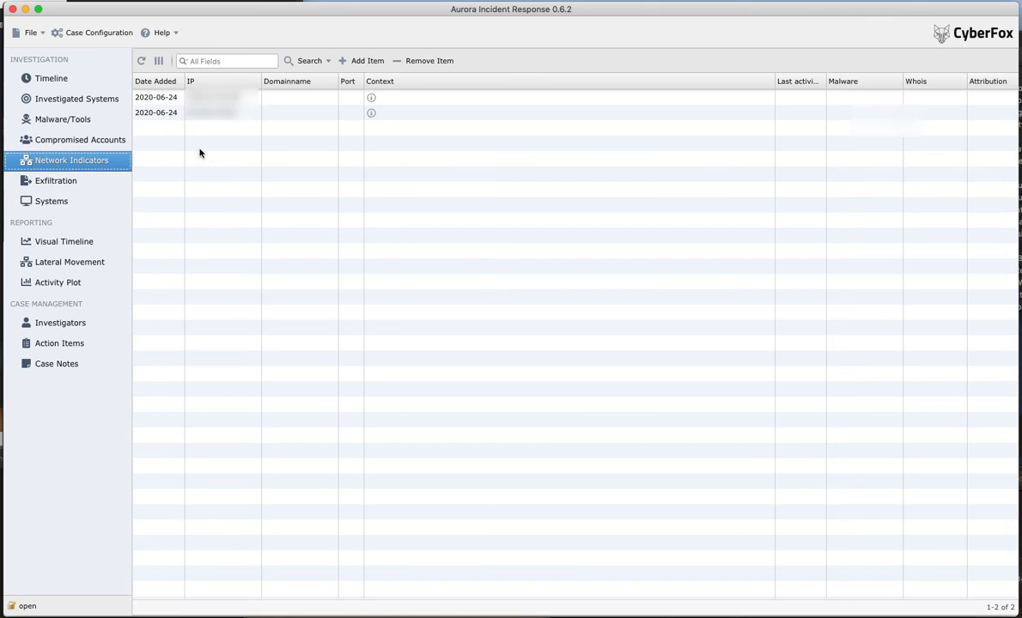
pyautogui.click(221, 112)
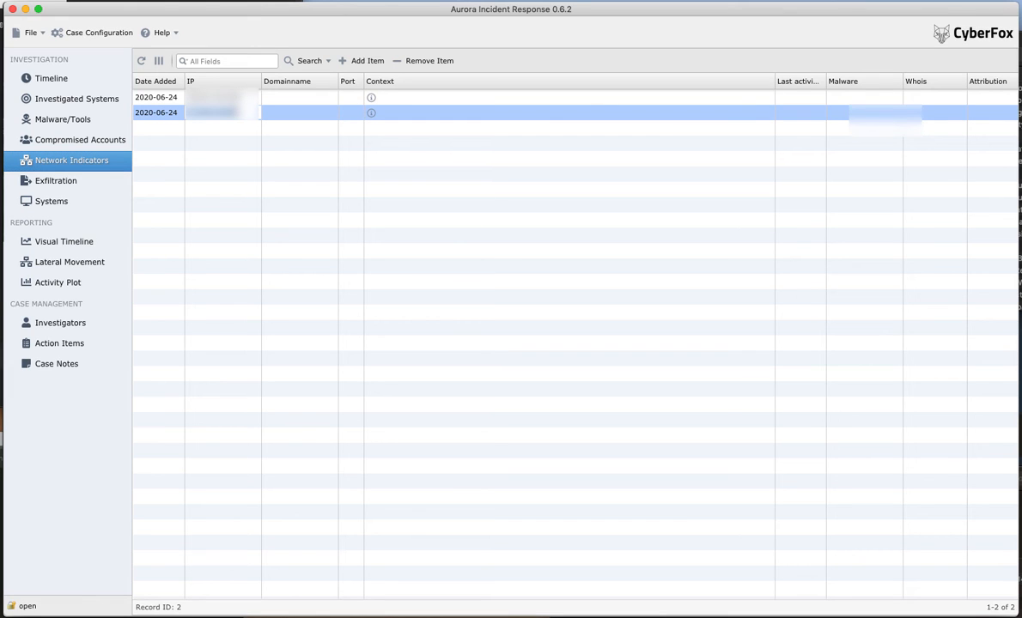
pyautogui.click(42, 203)
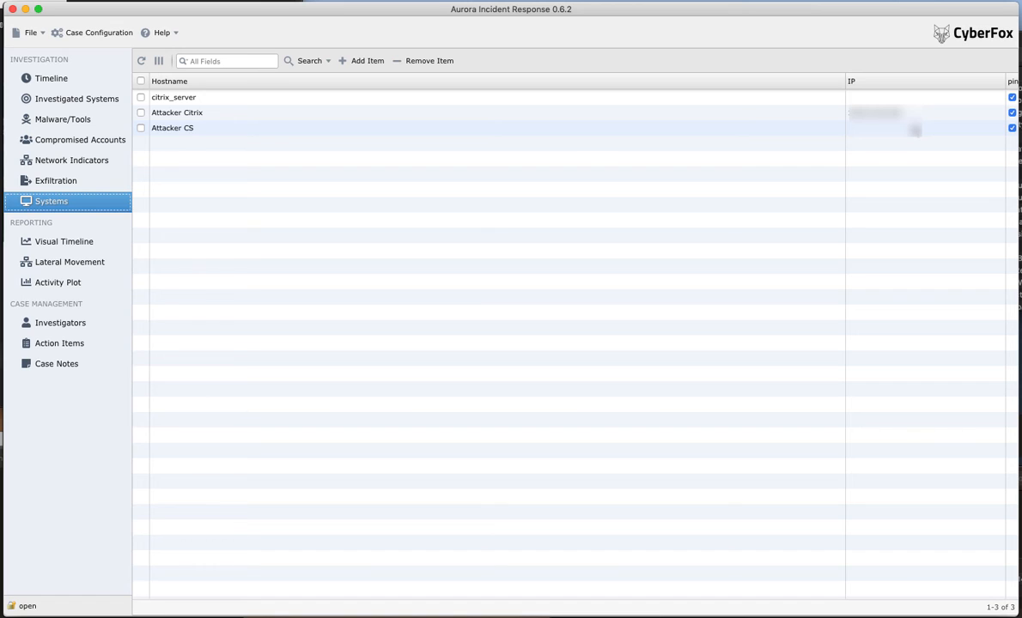
pyautogui.click(914, 130)
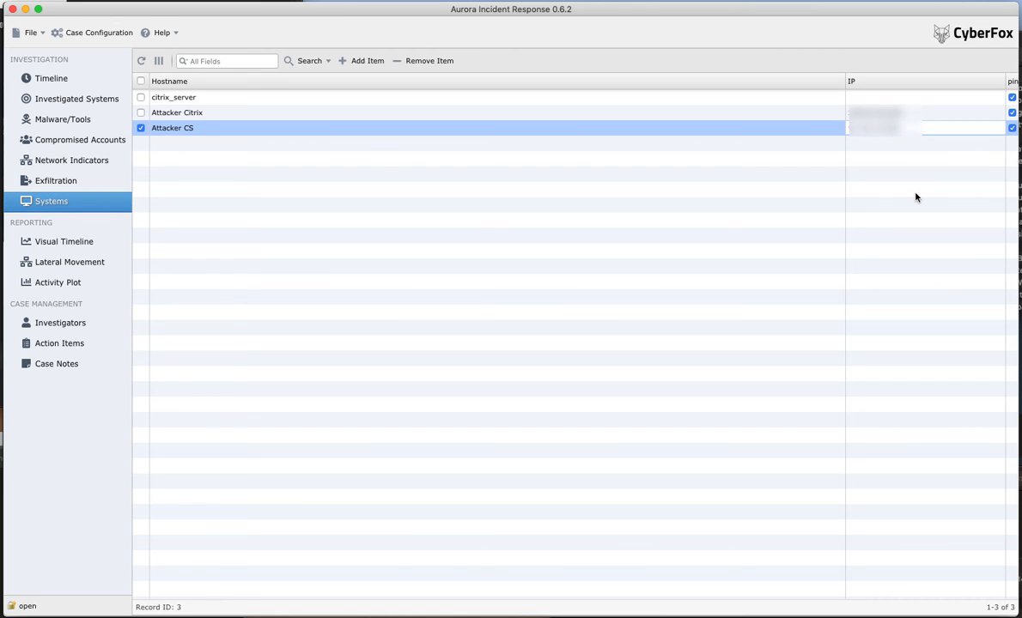
pyautogui.press('Return')
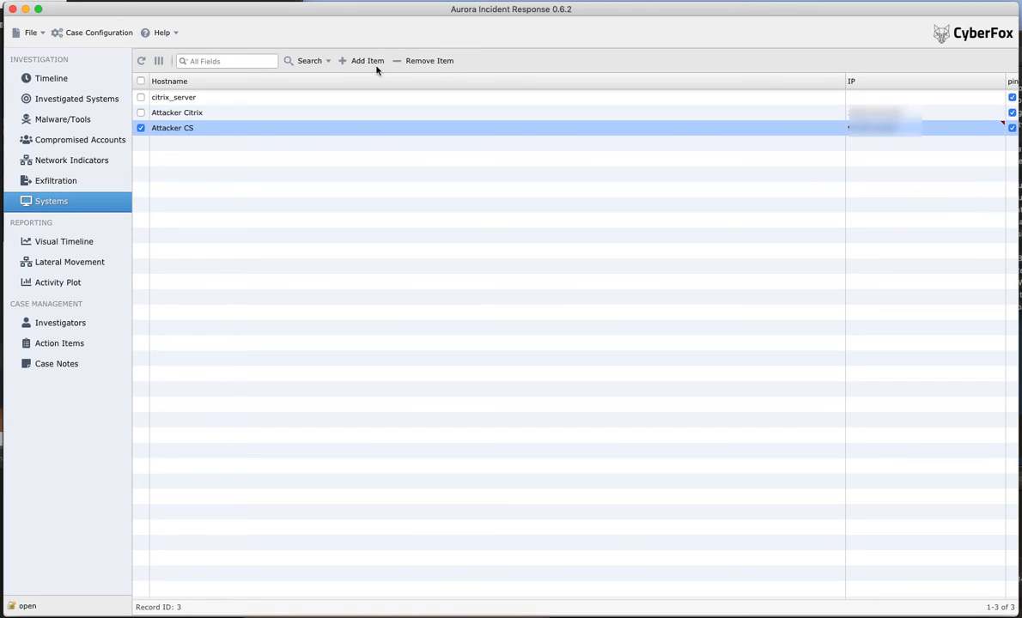
# Set the event system of the Begin and End Citrix Session timeline entries to citrix_server.
pyautogui.click(56, 98)
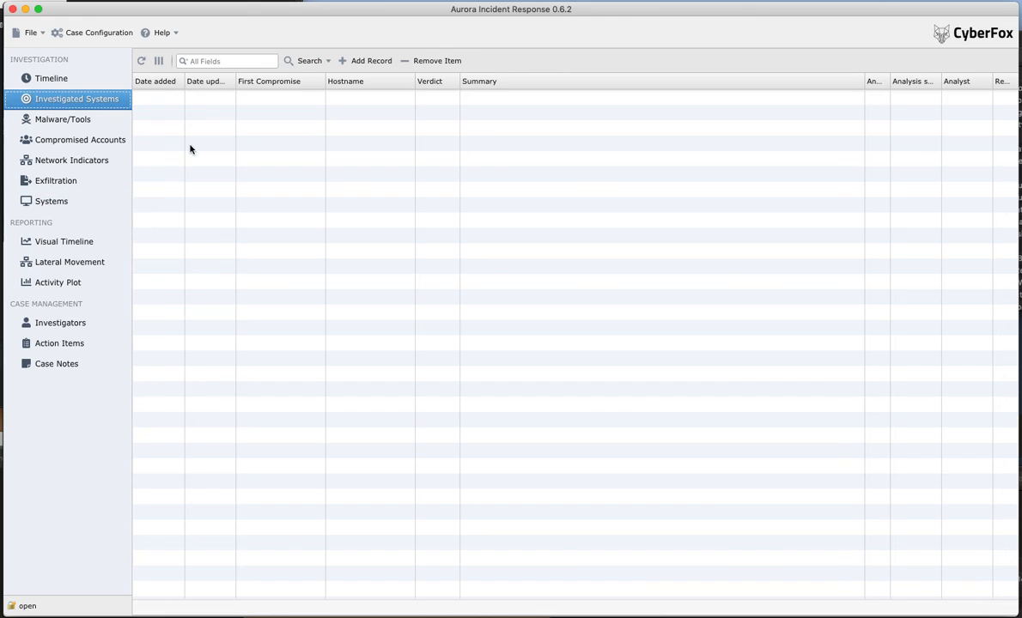
pyautogui.click(53, 77)
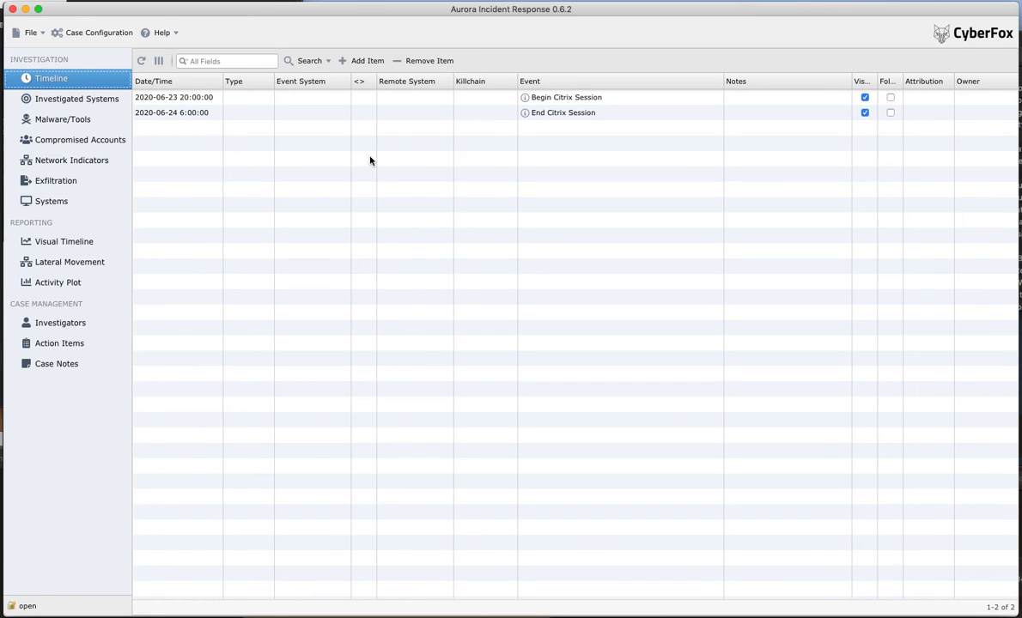
pyautogui.doubleClick(248, 102)
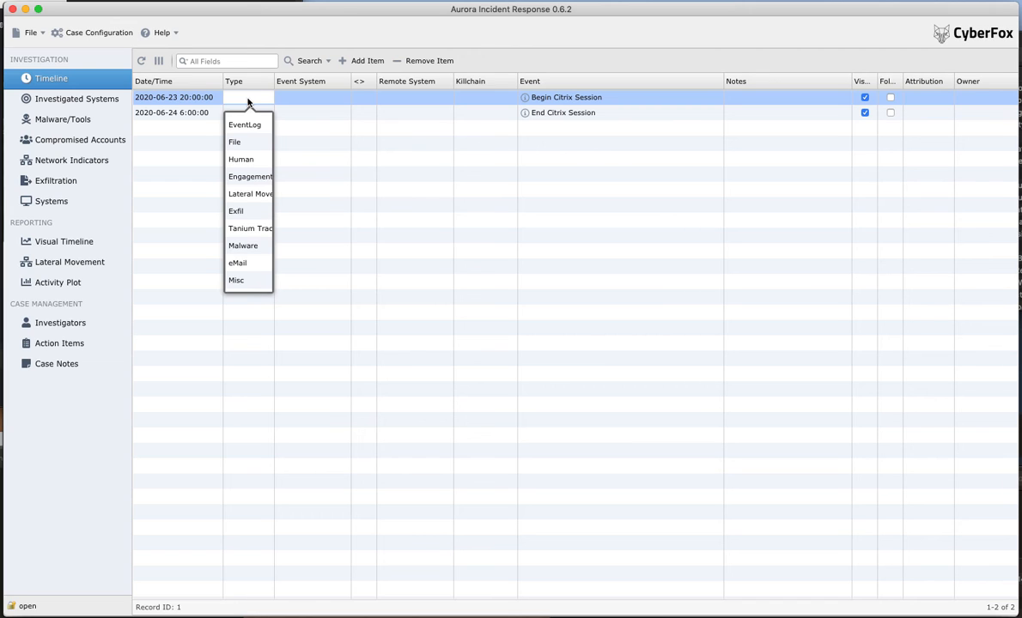
pyautogui.click(311, 100)
pyautogui.doubleClick(309, 102)
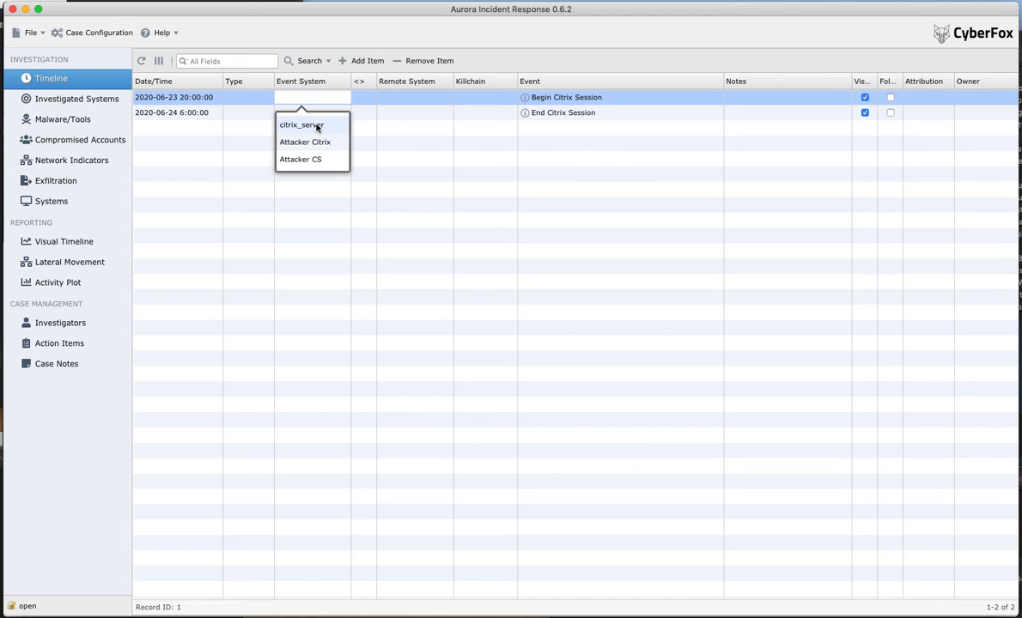
pyautogui.click(317, 128)
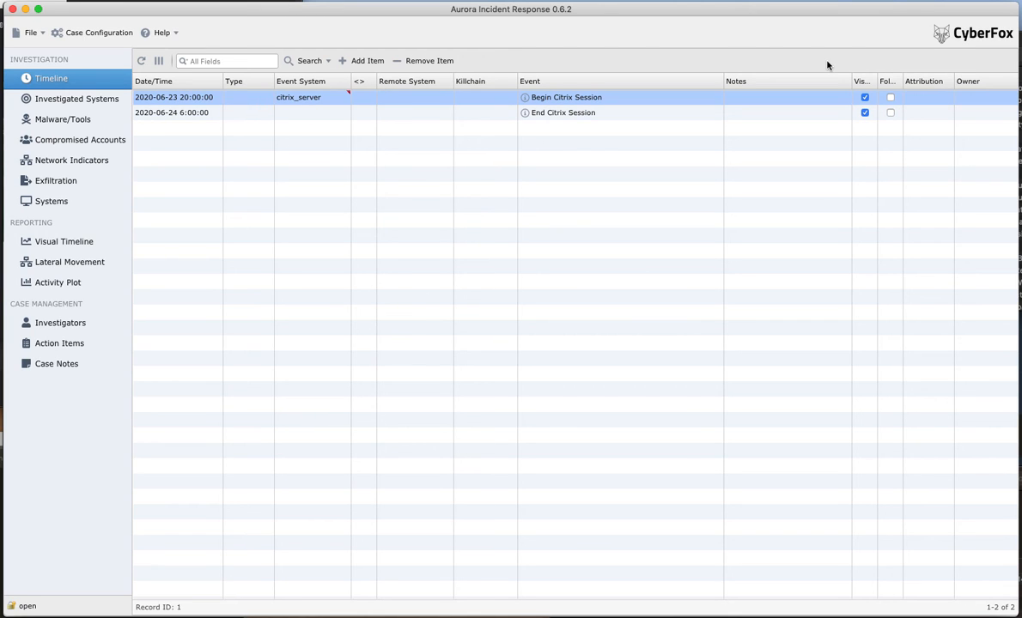
pyautogui.doubleClick(291, 112)
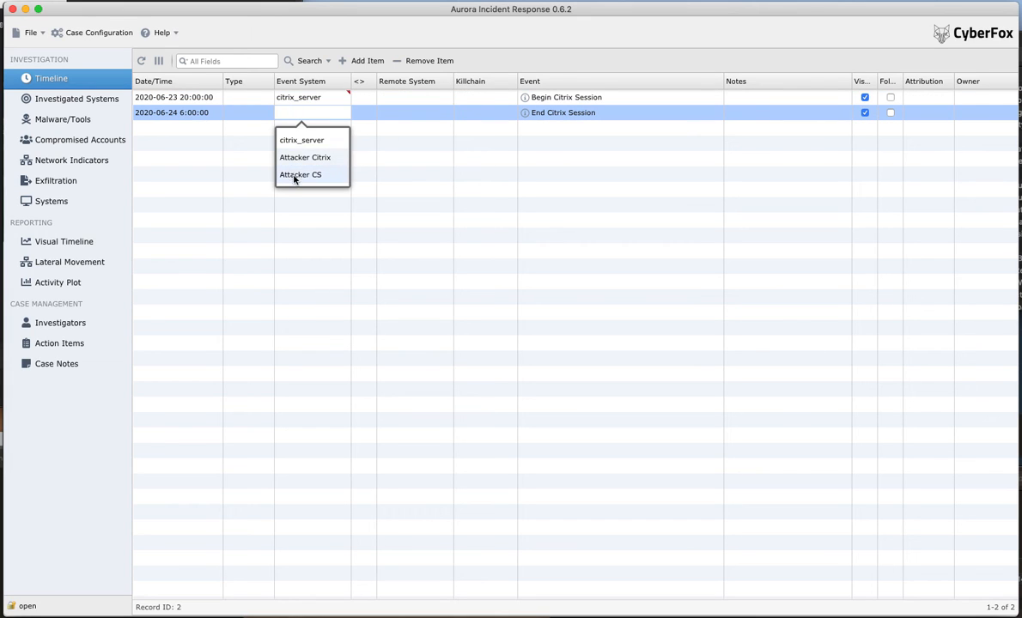
pyautogui.click(302, 142)
# Set the remote system of both Citrix session timeline entries to Attacker Citrix.
pyautogui.click(404, 98)
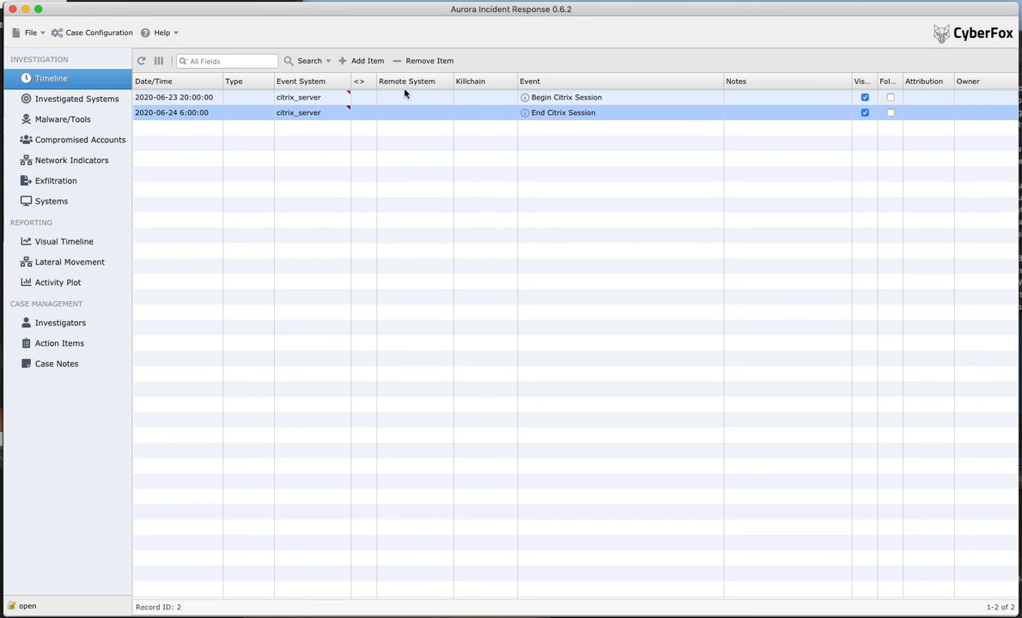
pyautogui.click(405, 97)
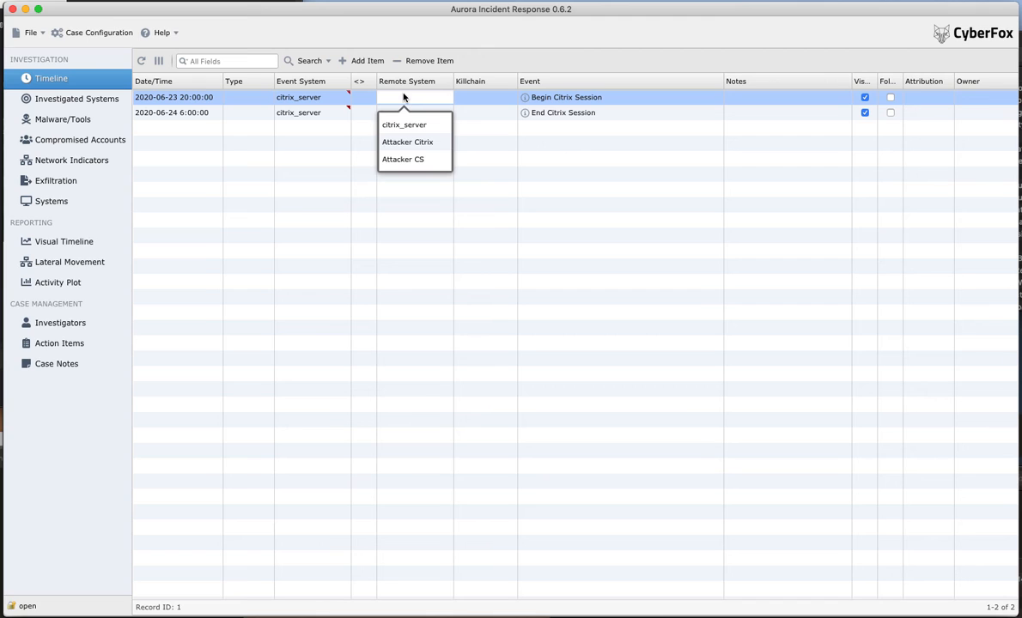
pyautogui.click(412, 142)
pyautogui.click(415, 119)
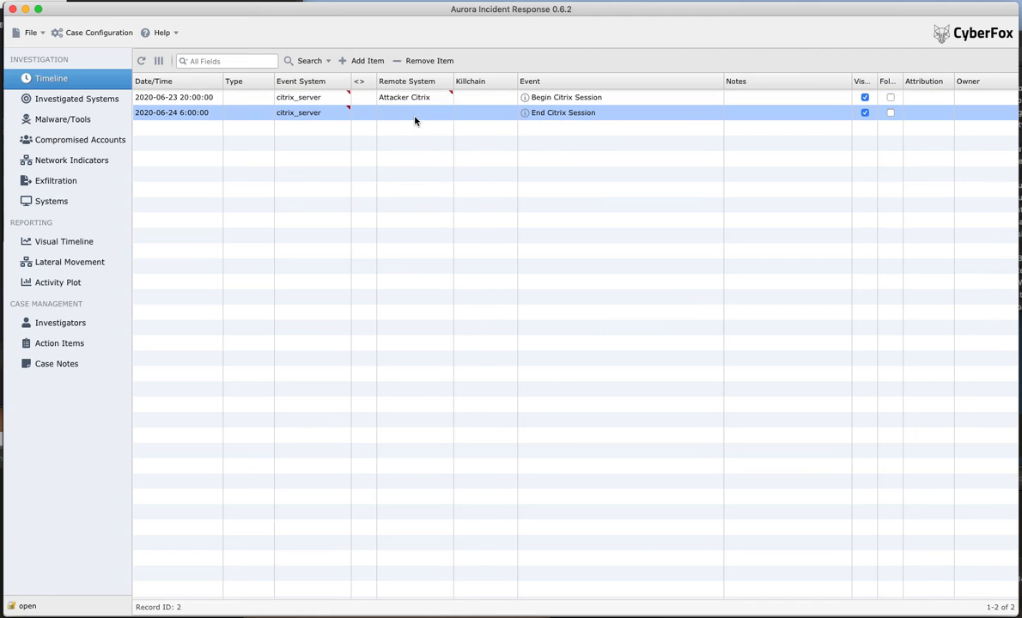
pyautogui.click(415, 118)
pyautogui.click(413, 158)
# Set the direction of both Citrix session timeline entries to "<-", from the remote system to the event system.
pyautogui.click(359, 98)
pyautogui.click(359, 97)
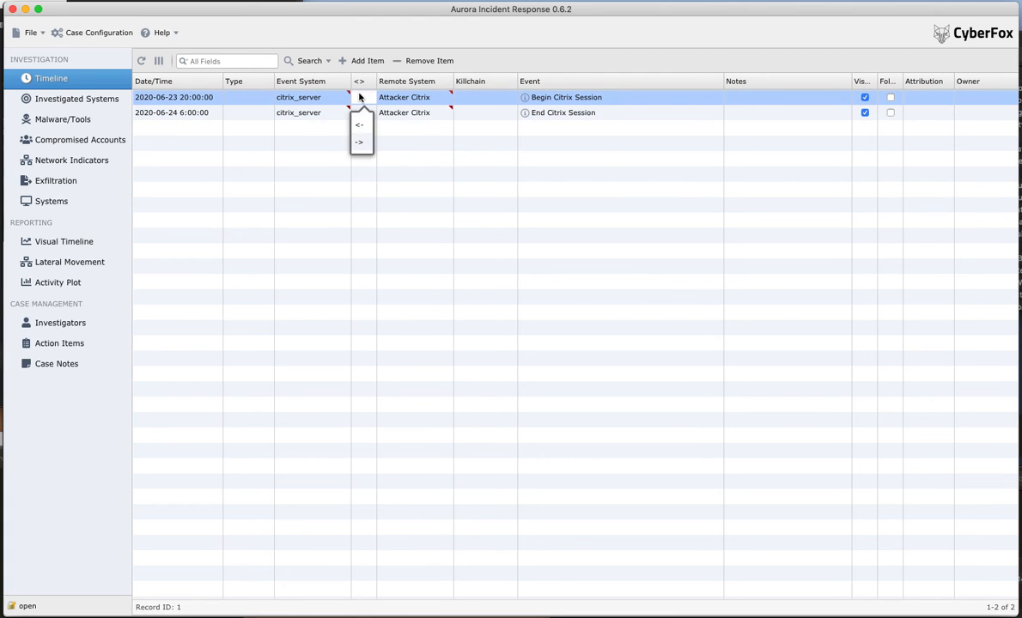
pyautogui.click(358, 124)
pyautogui.click(359, 112)
pyautogui.click(359, 113)
pyautogui.click(361, 140)
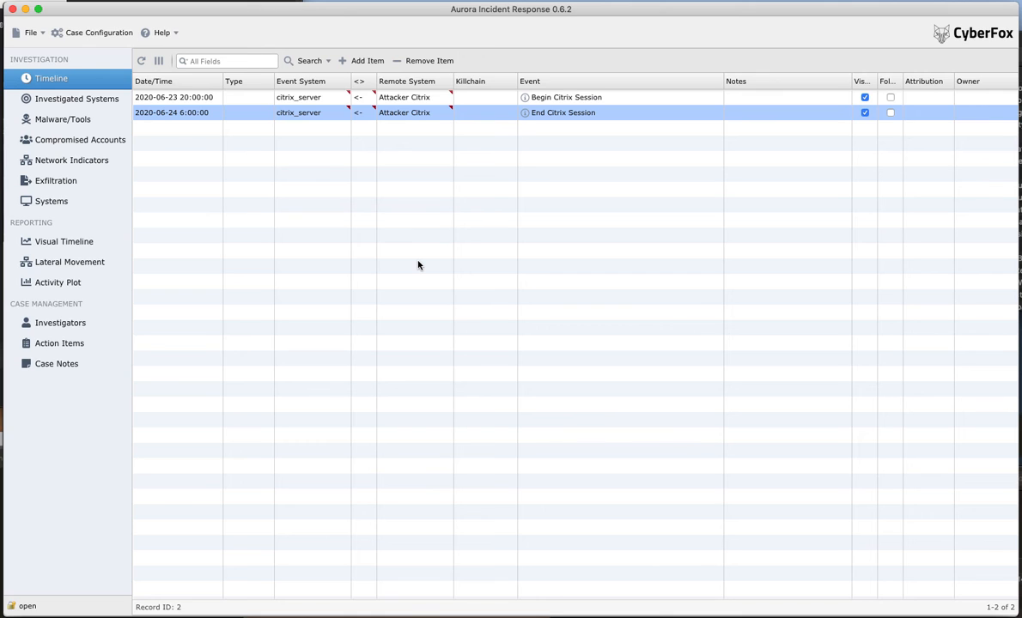
# Review the case's visual timeline and lateral movement reports.
pyautogui.click(53, 244)
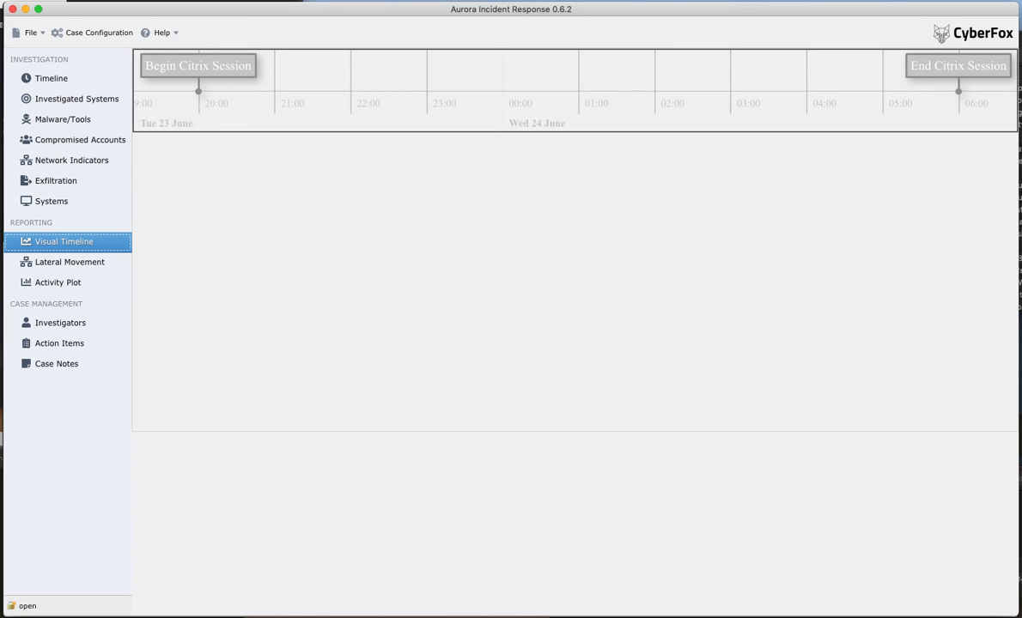
pyautogui.click(73, 266)
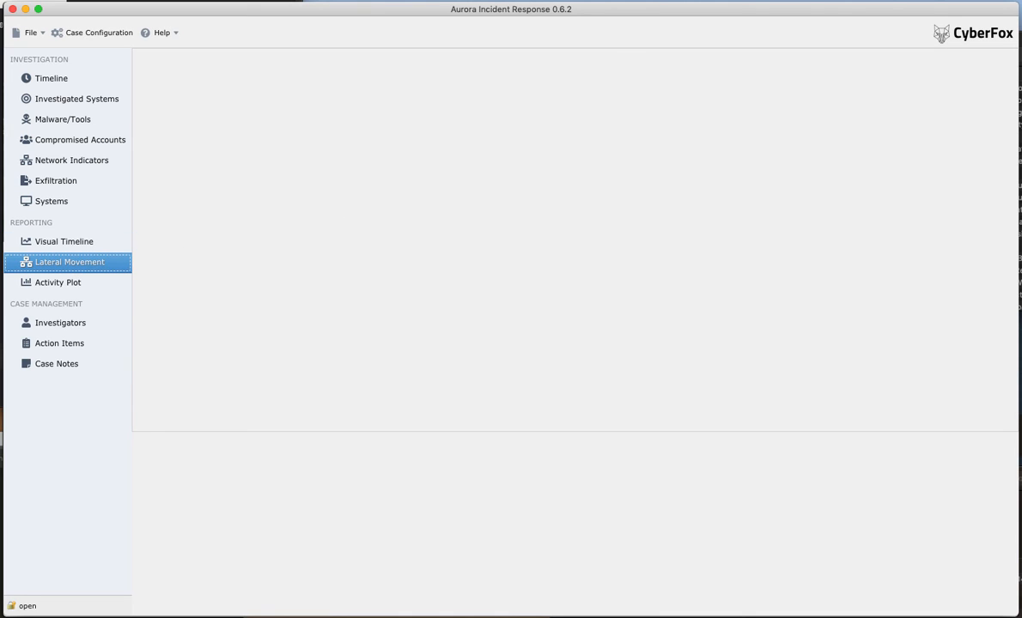
# Set the type of the Begin and End Citrix Session timeline entries to Lateral Movement.
pyautogui.click(54, 86)
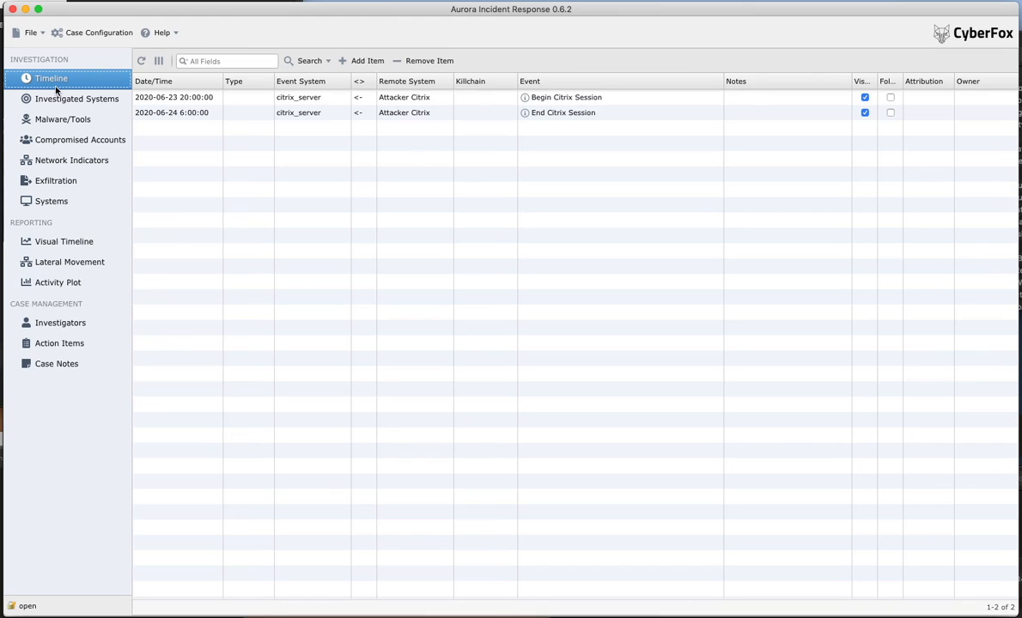
pyautogui.click(256, 97)
pyautogui.click(256, 98)
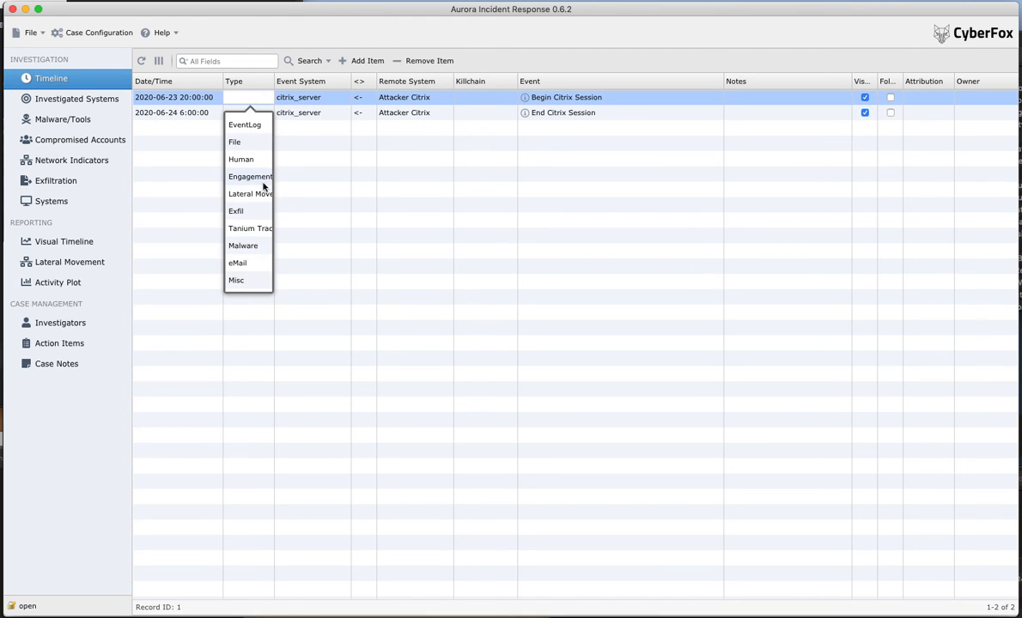
pyautogui.click(256, 195)
pyautogui.click(250, 112)
pyautogui.click(251, 112)
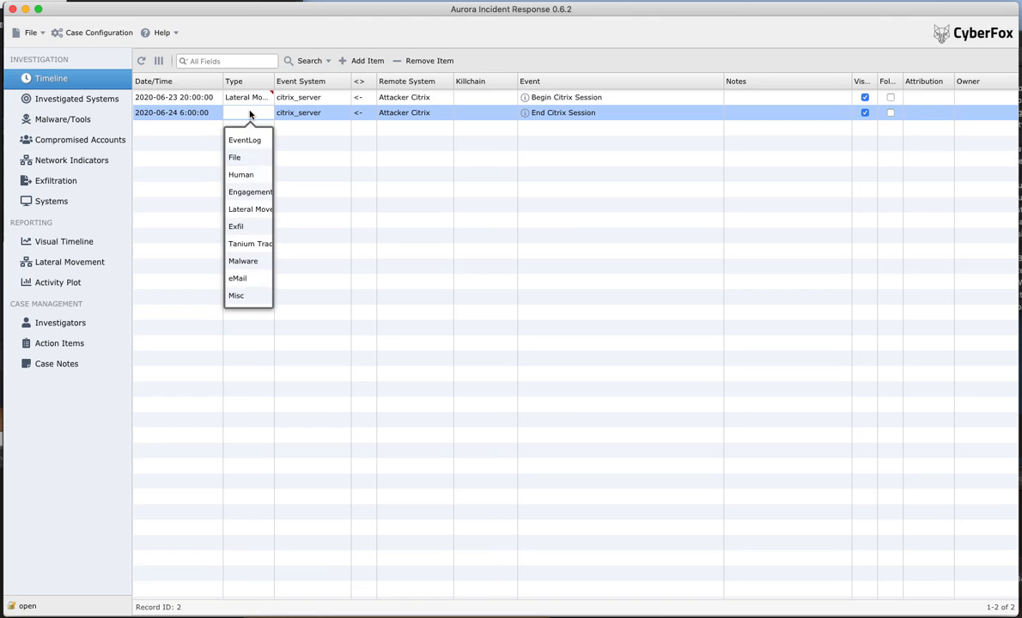
pyautogui.click(241, 210)
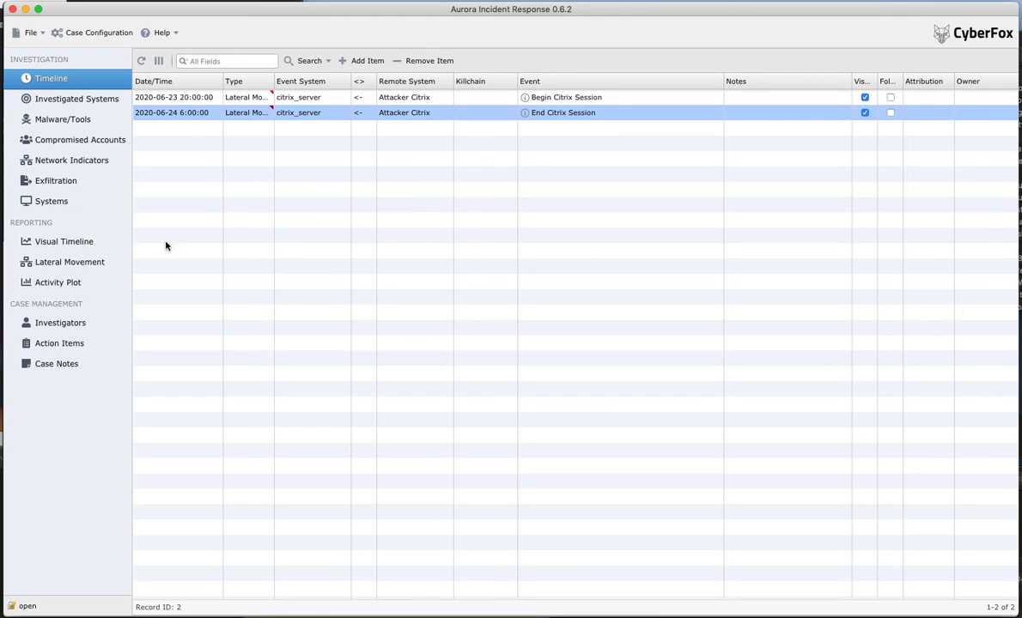
# Examine the Attacker Citrix and citrix_server nodes in the lateral movement graph, and the activity plot by time of day.
pyautogui.click(73, 262)
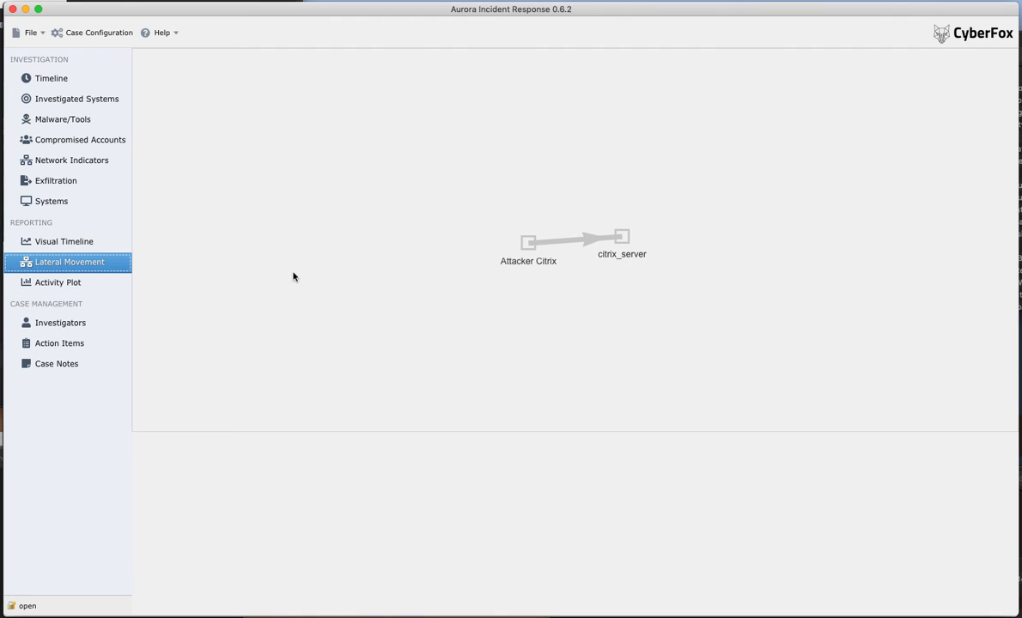
pyautogui.click(529, 242)
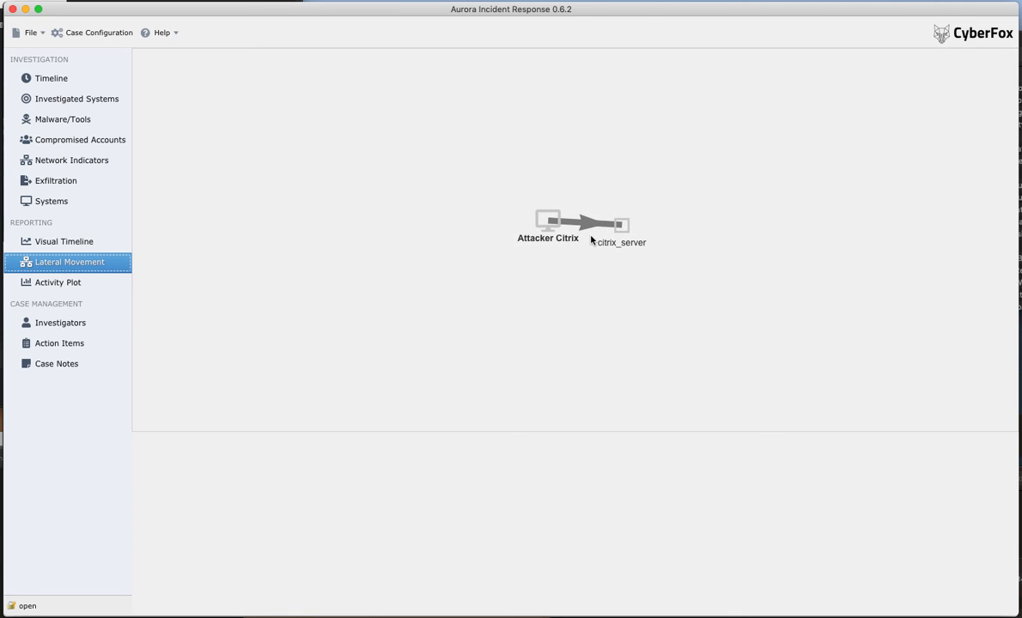
pyautogui.click(623, 227)
pyautogui.click(599, 266)
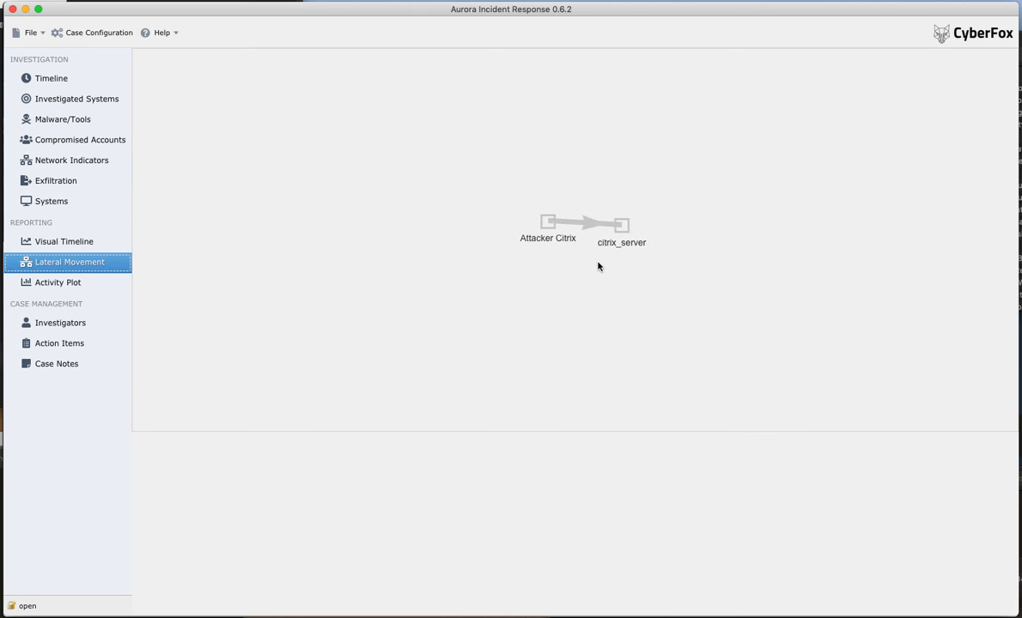
pyautogui.click(77, 284)
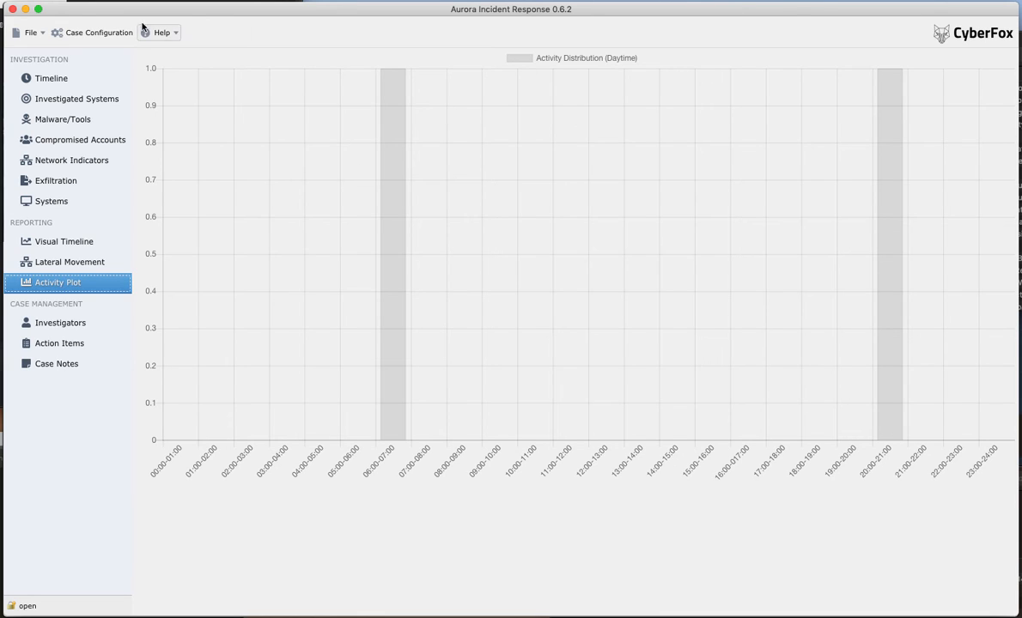
pyautogui.click(46, 80)
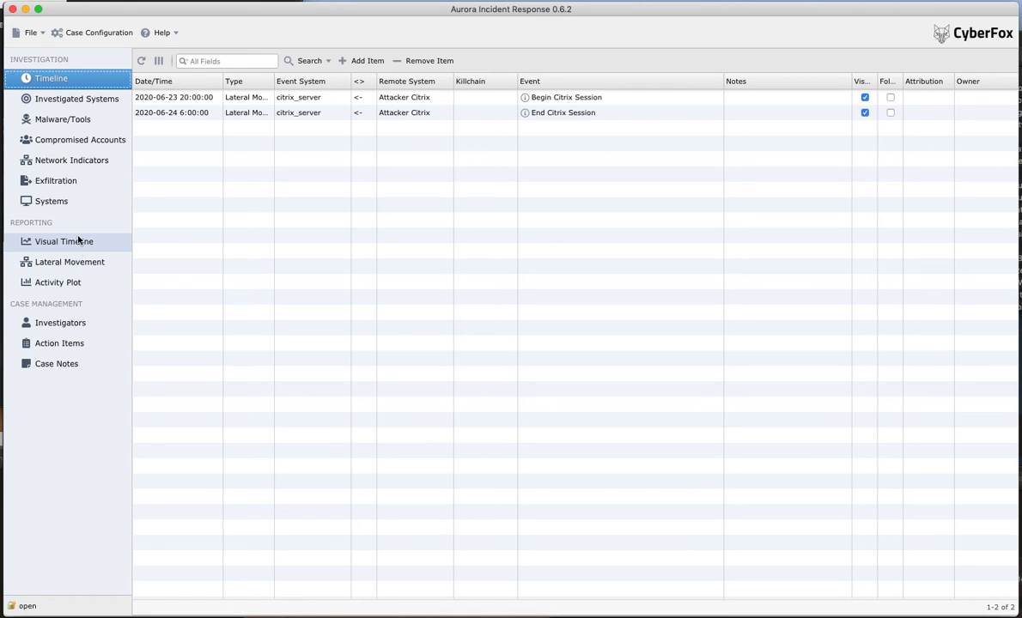
# Add two more systems with the hostnames client354 and srv78 to the case's systems list.
pyautogui.click(77, 200)
pyautogui.click(357, 62)
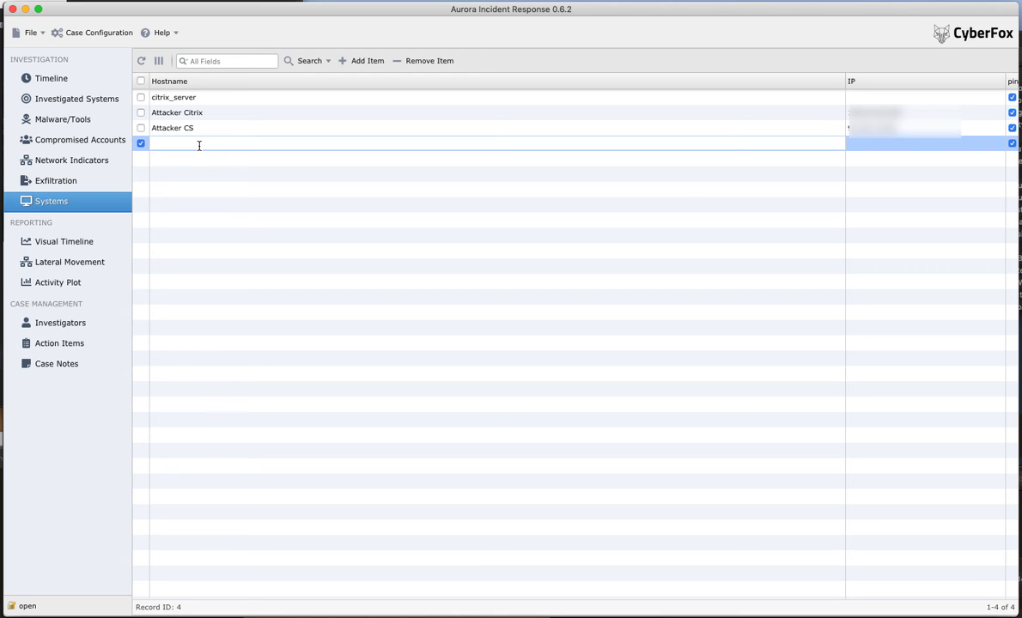
pyautogui.write('client354')
pyautogui.click(355, 66)
pyautogui.doubleClick(207, 155)
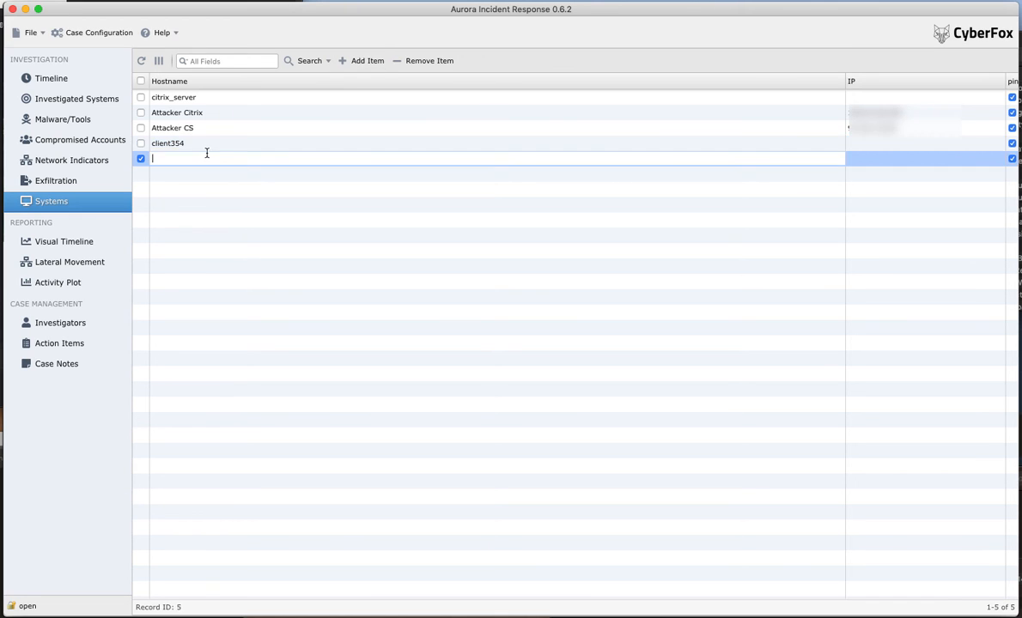
pyautogui.write('srv78')
pyautogui.press('Return')
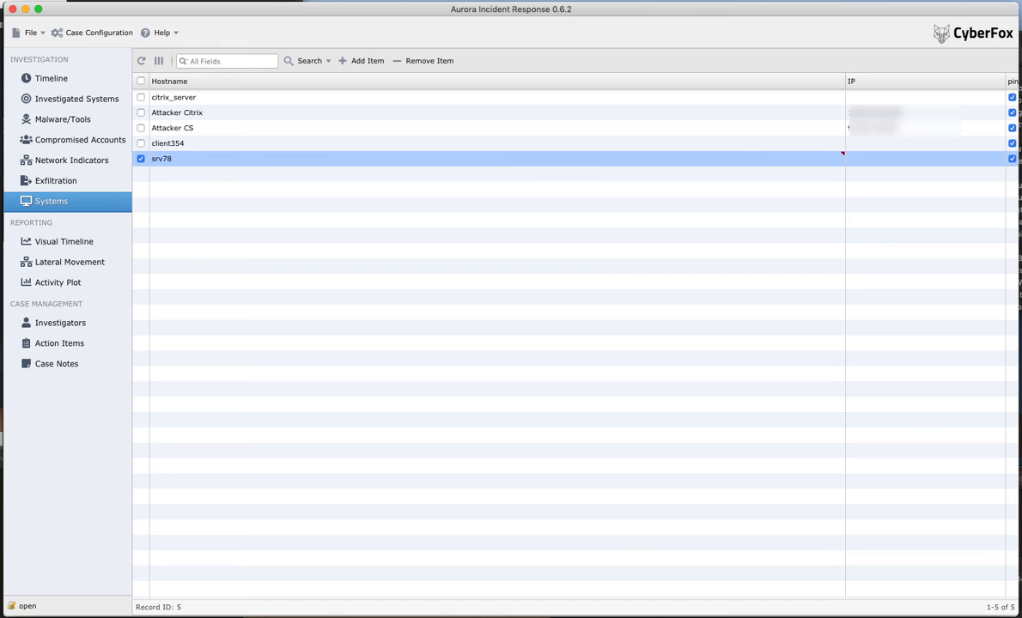
# Add an investigated system record with client354 as its hostname.
pyautogui.click(88, 102)
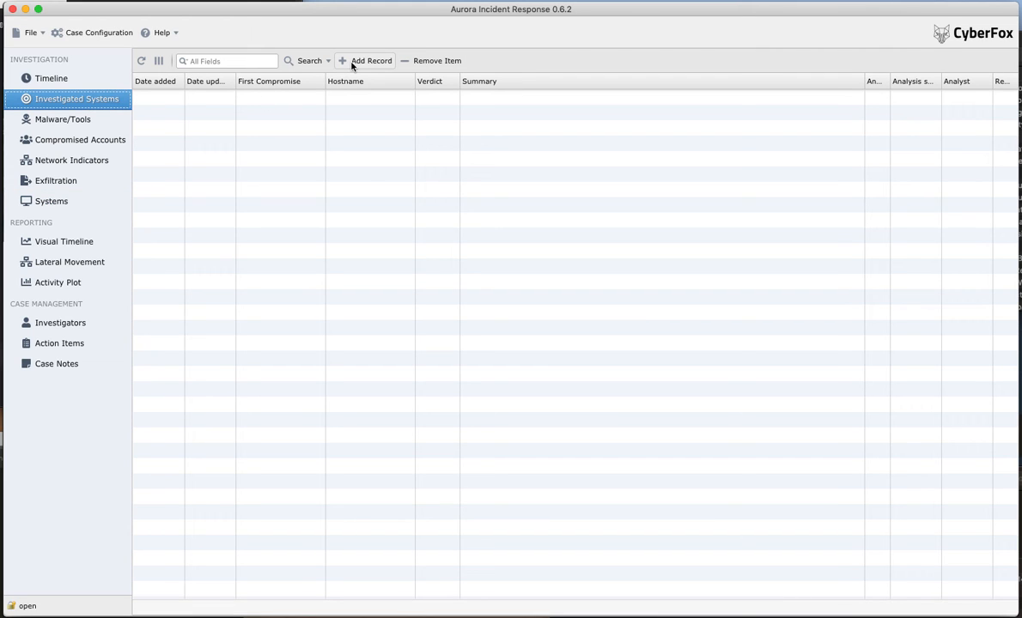
pyautogui.click(351, 62)
pyautogui.click(354, 100)
pyautogui.click(353, 100)
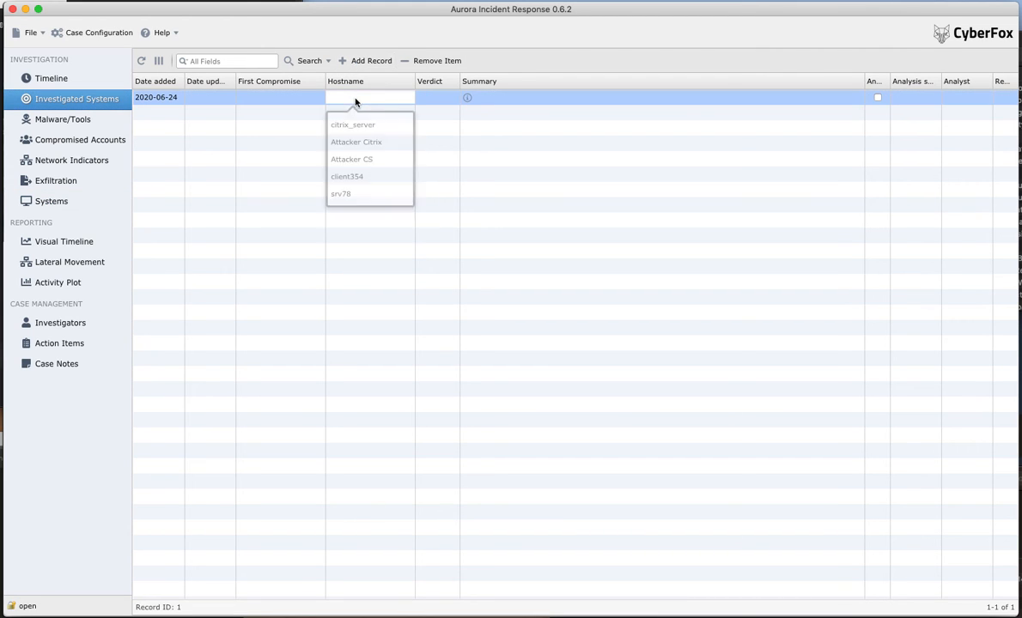
pyautogui.click(372, 176)
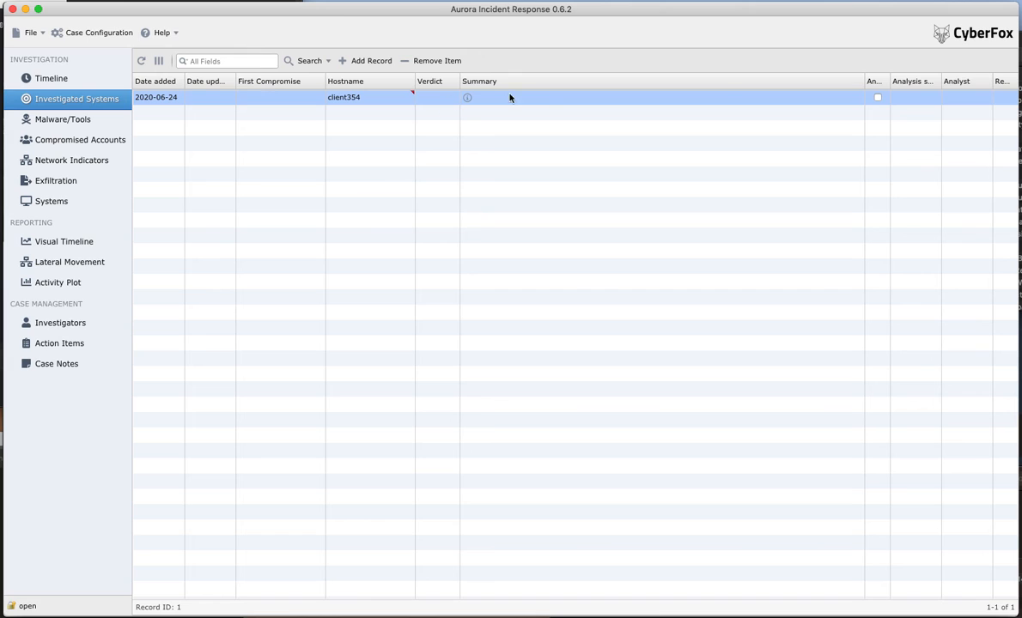
# Enter the summary "Whatever I found in the EDR Alert" for the investigated client354 system and mark it as analyzed.
pyautogui.doubleClick(538, 97)
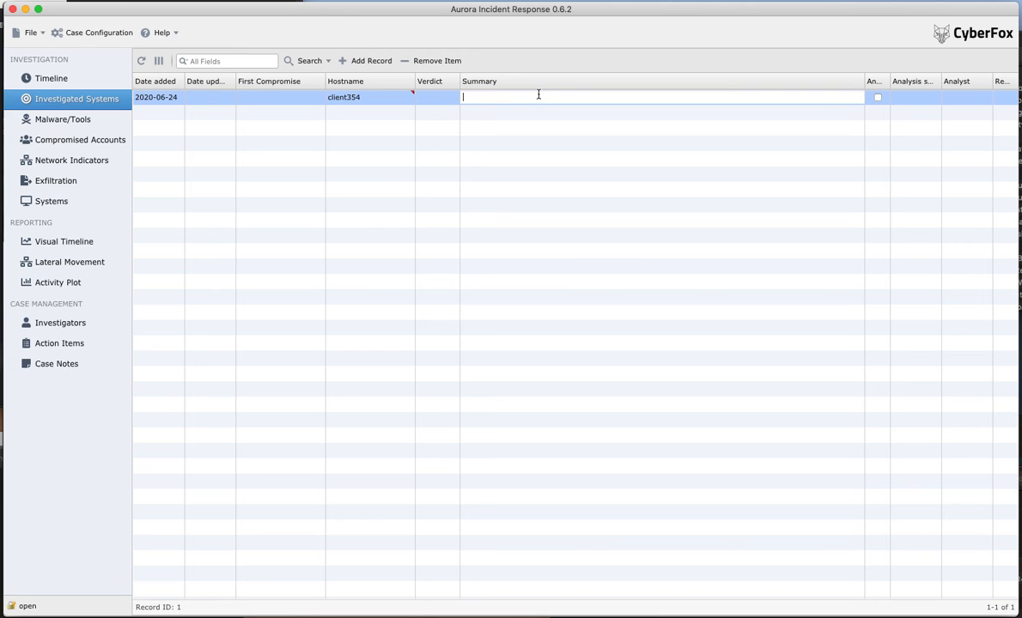
pyautogui.write('Whatever I found in the EDR Alert')
pyautogui.click(877, 97)
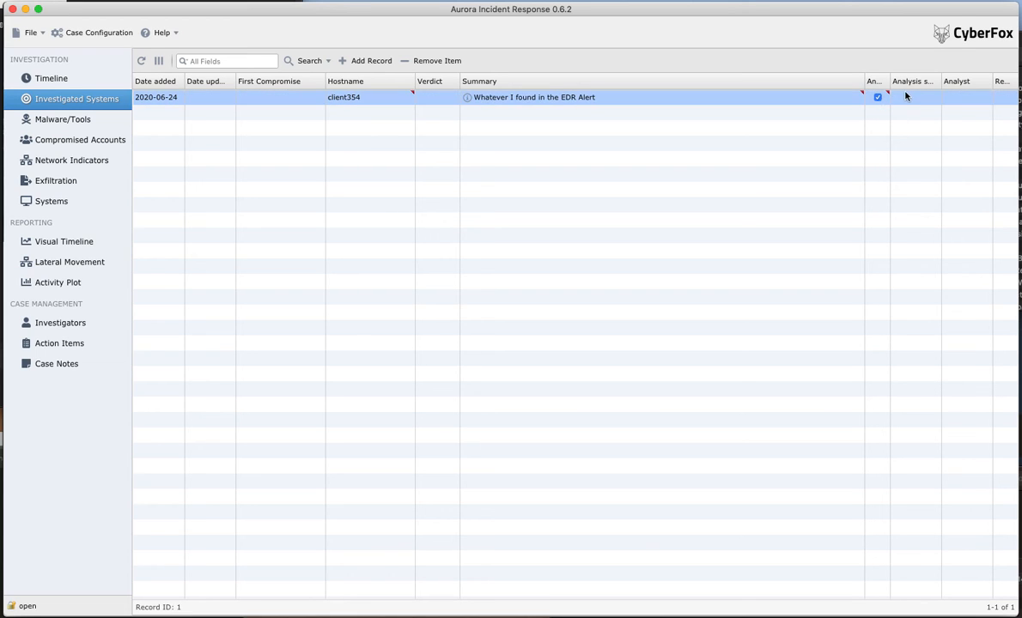
# Set the client354 record's analysis status to Assigned and choose the engagement lead as its analyst.
pyautogui.click(906, 96)
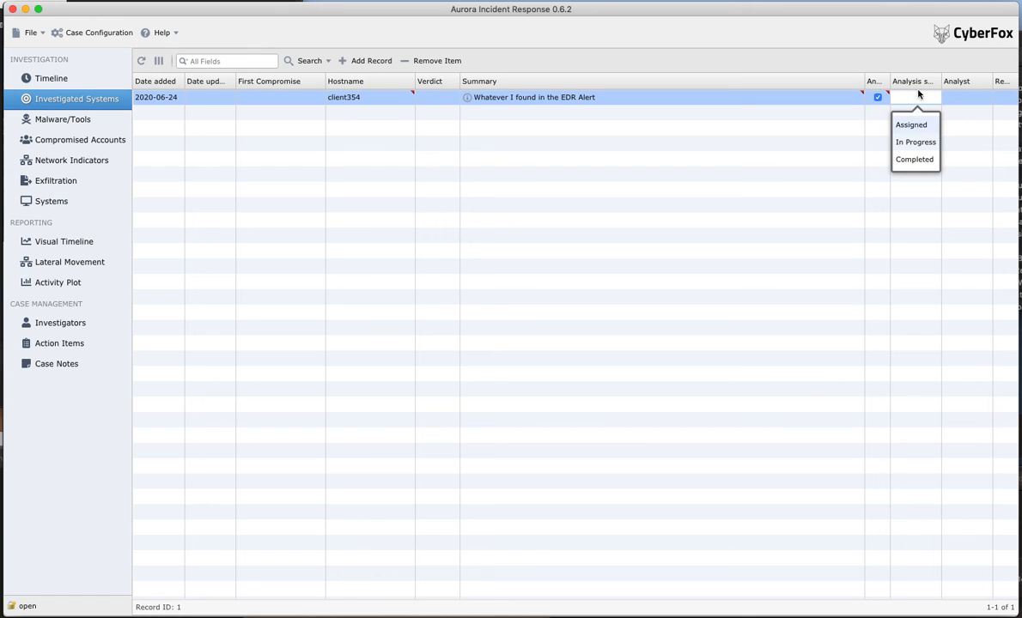
pyautogui.click(887, 59)
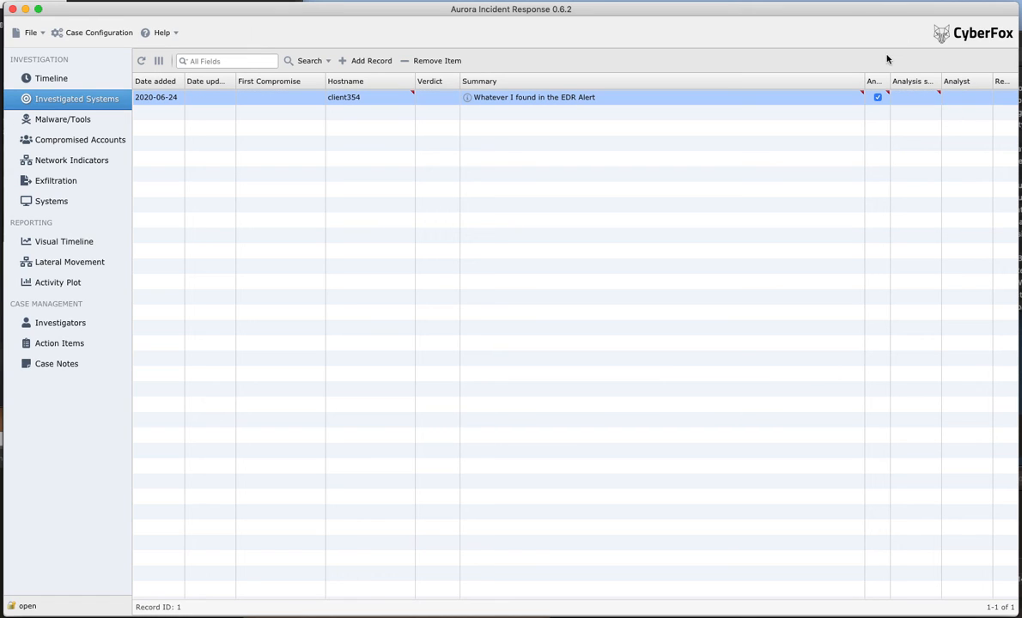
pyautogui.click(923, 100)
pyautogui.click(925, 125)
pyautogui.click(960, 98)
pyautogui.click(958, 124)
# Add a second investigated system record with srv78 as its hostname.
pyautogui.click(354, 61)
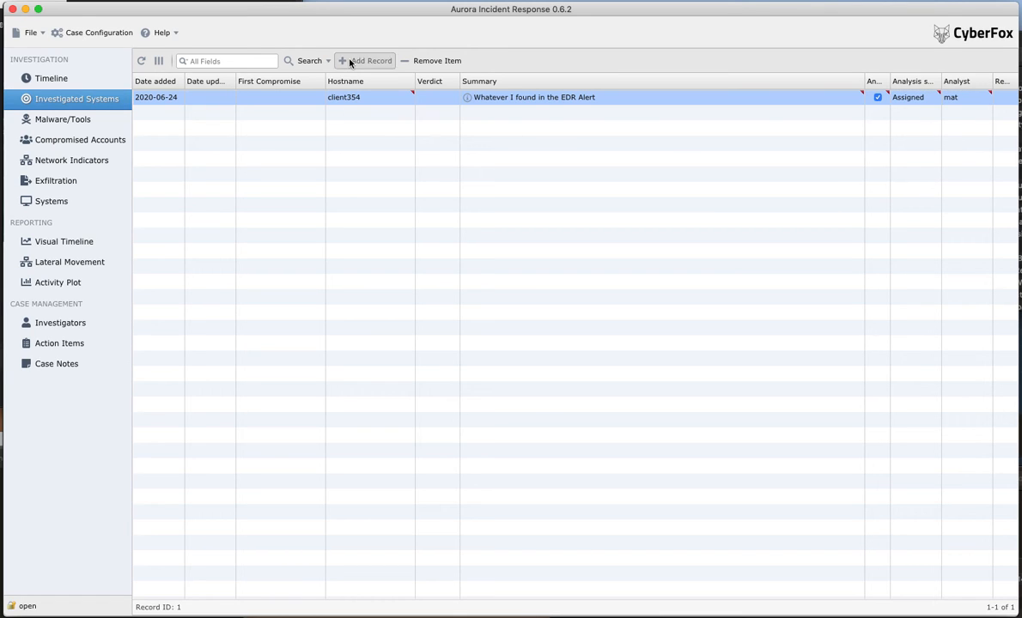
pyautogui.click(360, 117)
pyautogui.click(361, 117)
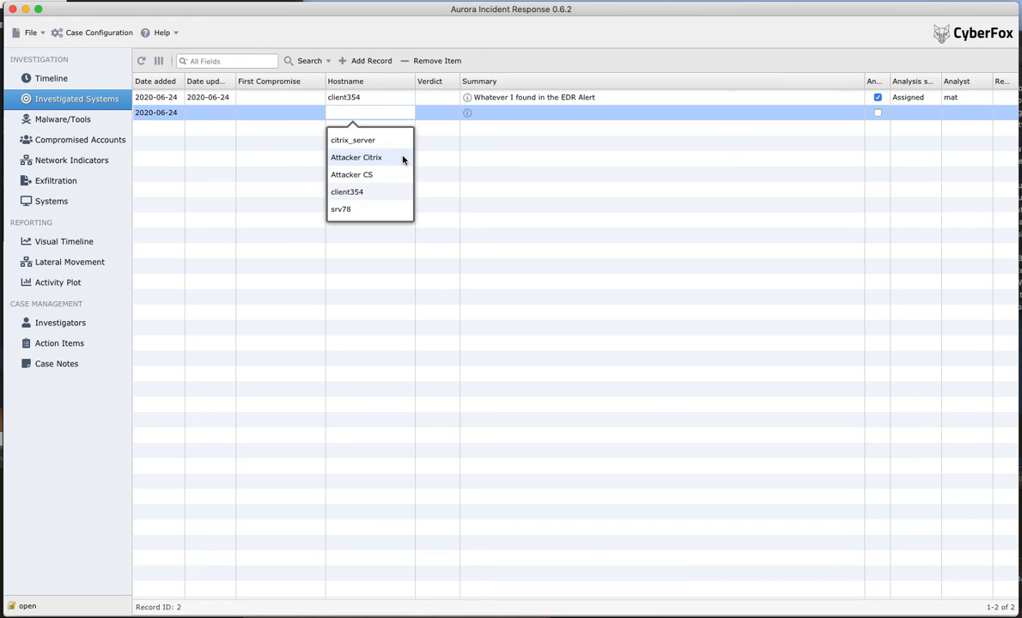
pyautogui.click(354, 211)
# Copy the summary "Whatever I found in the EDR Alert" from the client354 record into the srv78 record.
pyautogui.click(483, 117)
pyautogui.doubleClick(516, 101)
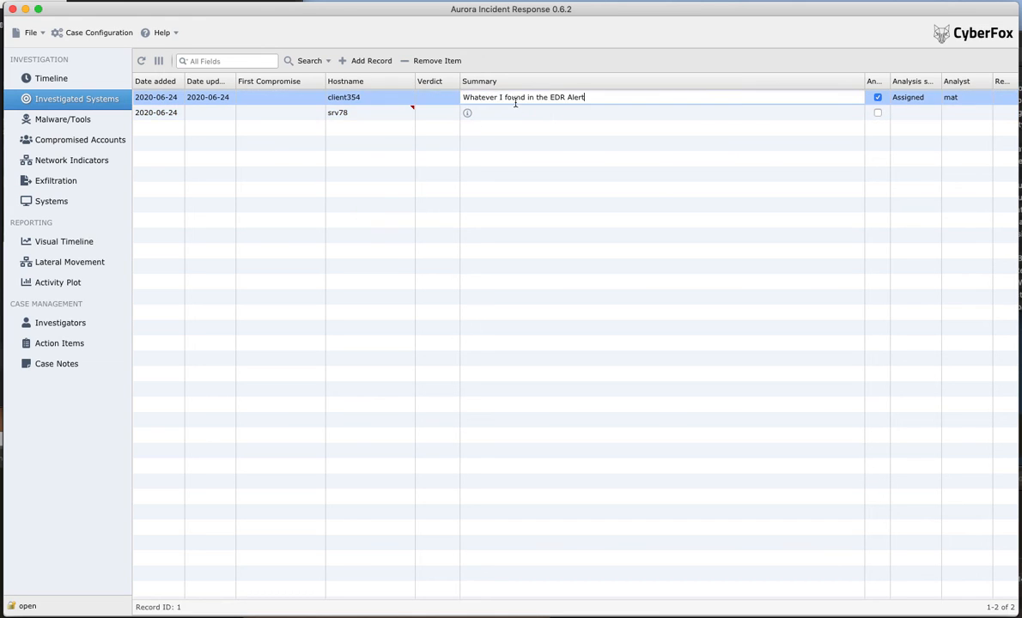
pyautogui.moveTo(590, 98); pyautogui.dragTo(462, 97)
pyautogui.press('super+c')
pyautogui.doubleClick(524, 112)
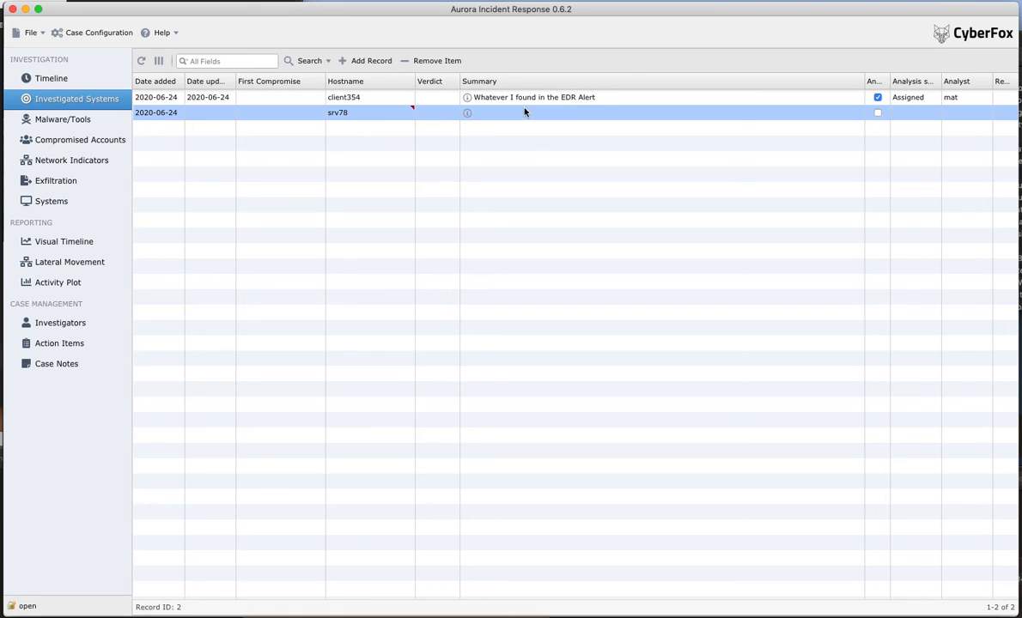
pyautogui.press('super+v')
pyautogui.click(923, 172)
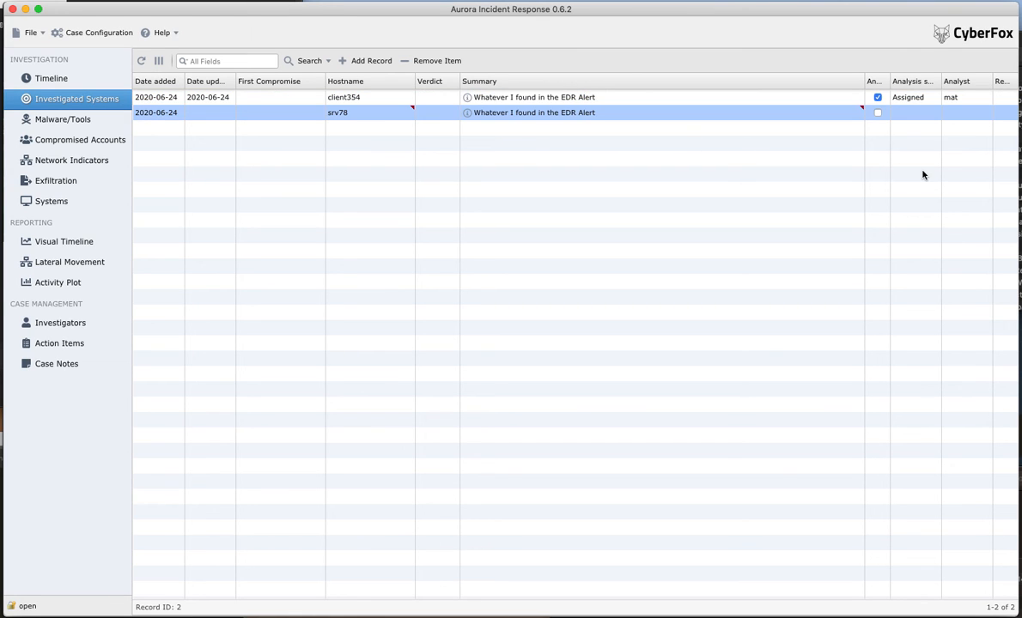
# Mark the srv78 record as analyzed and set its analysis status to Assigned.
pyautogui.click(877, 113)
pyautogui.doubleClick(897, 114)
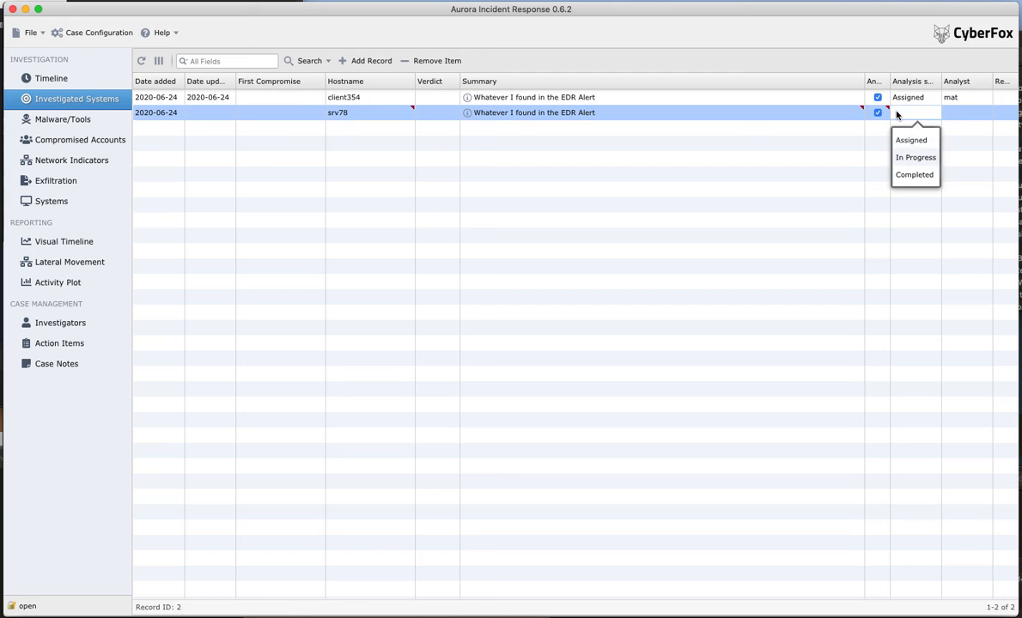
pyautogui.click(900, 141)
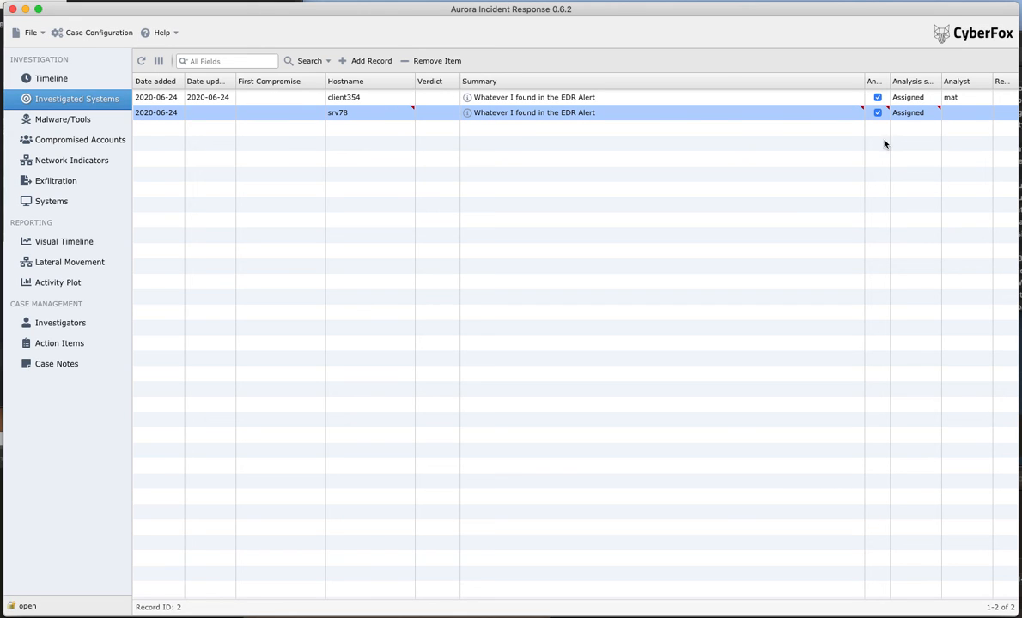
# Add a second investigator to the case with the short name "inv" and the full name "Investigator".
pyautogui.click(49, 323)
pyautogui.click(315, 60)
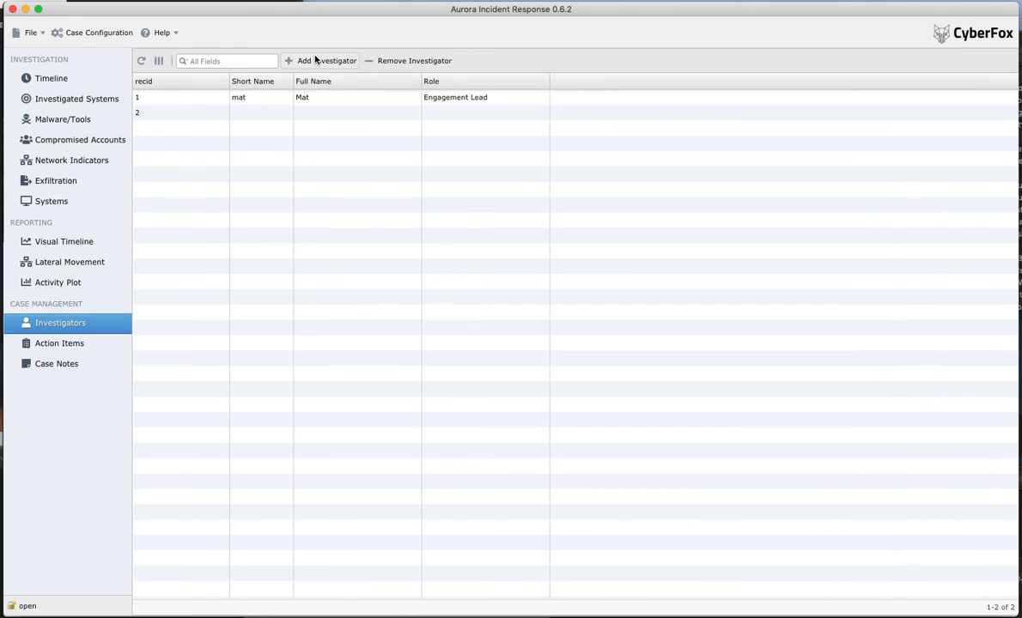
pyautogui.doubleClick(249, 113)
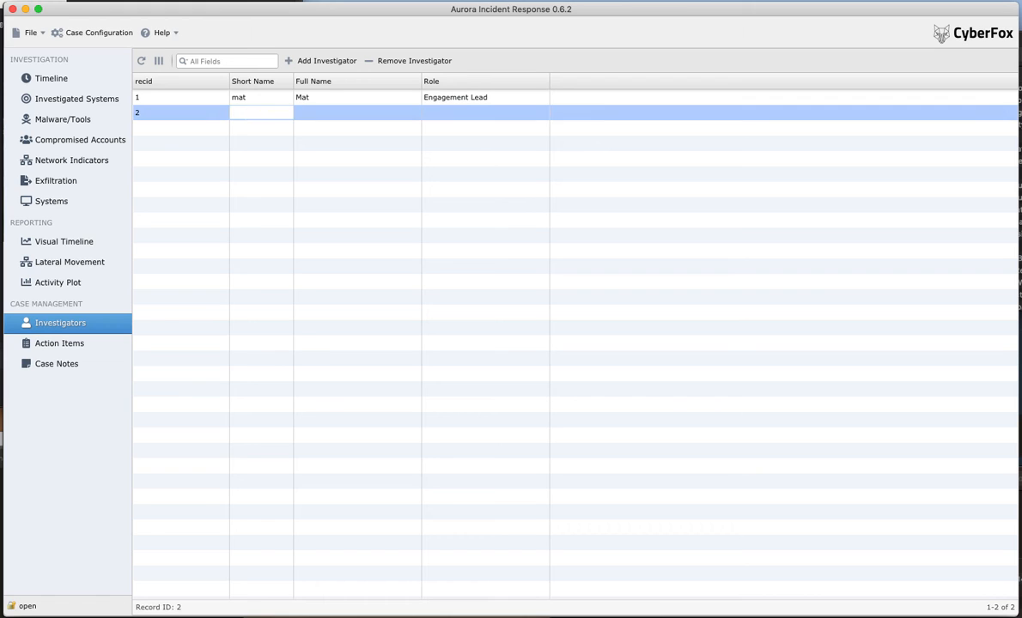
pyautogui.write('inv')
pyautogui.press('Tab')
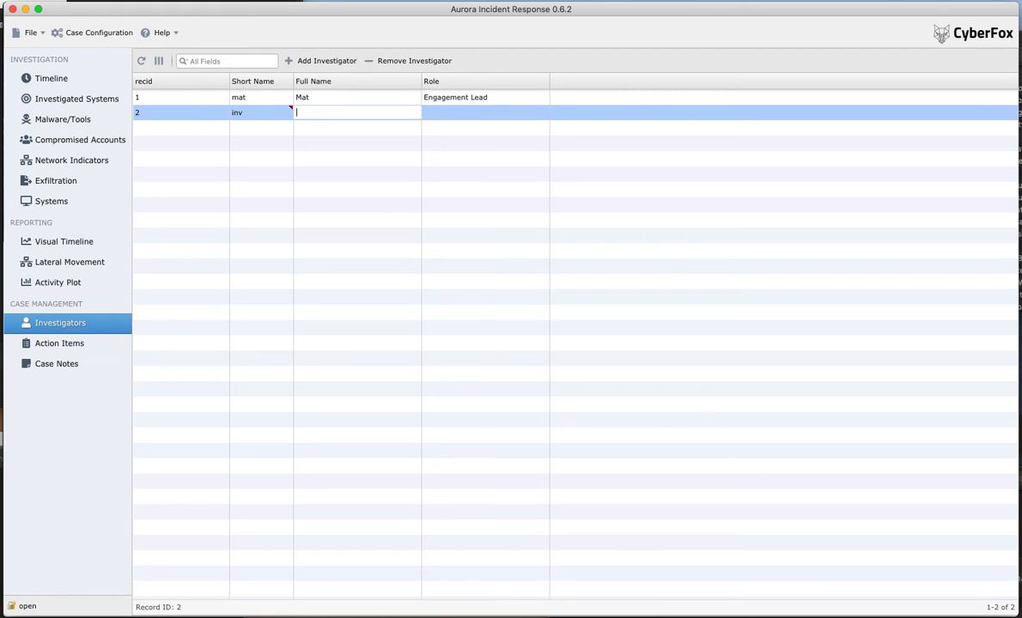
pyautogui.write('Investigator')
# Assign the investigator "inv" as analyst of the investigated system srv78.
pyautogui.click(55, 101)
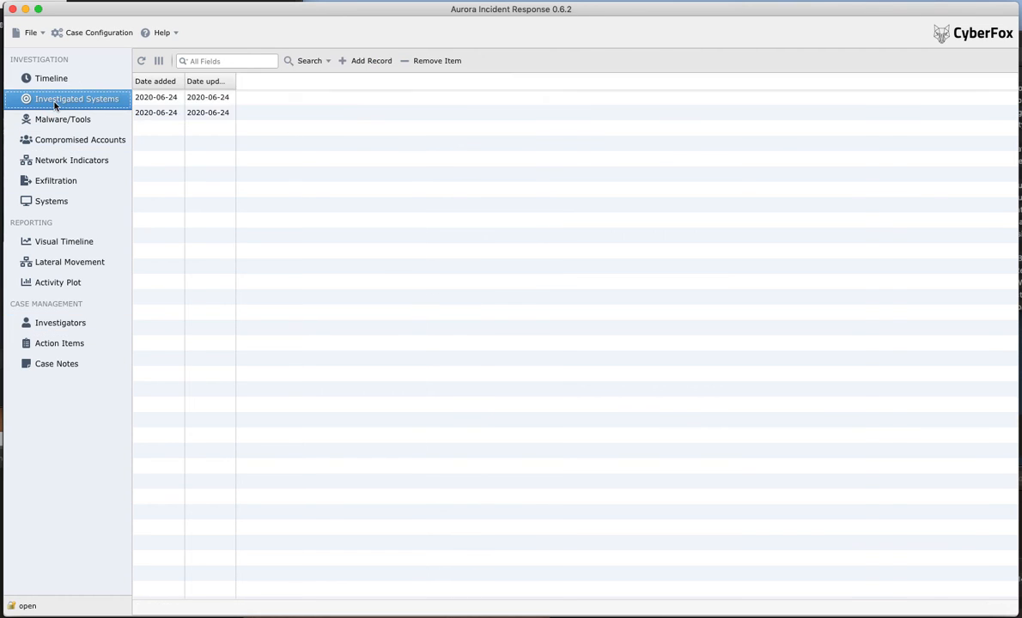
pyautogui.doubleClick(945, 112)
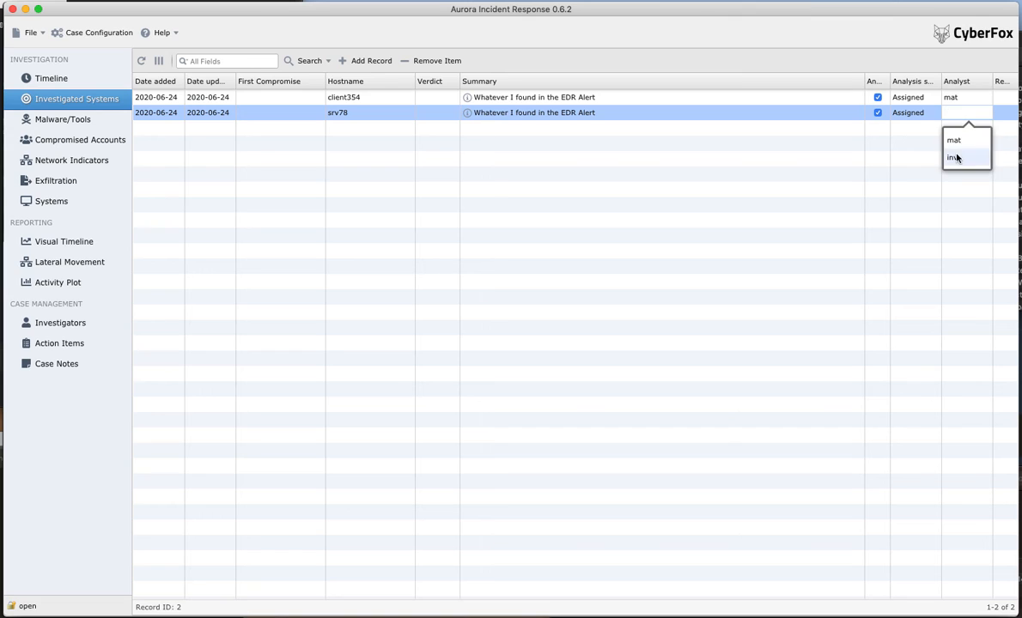
pyautogui.click(955, 158)
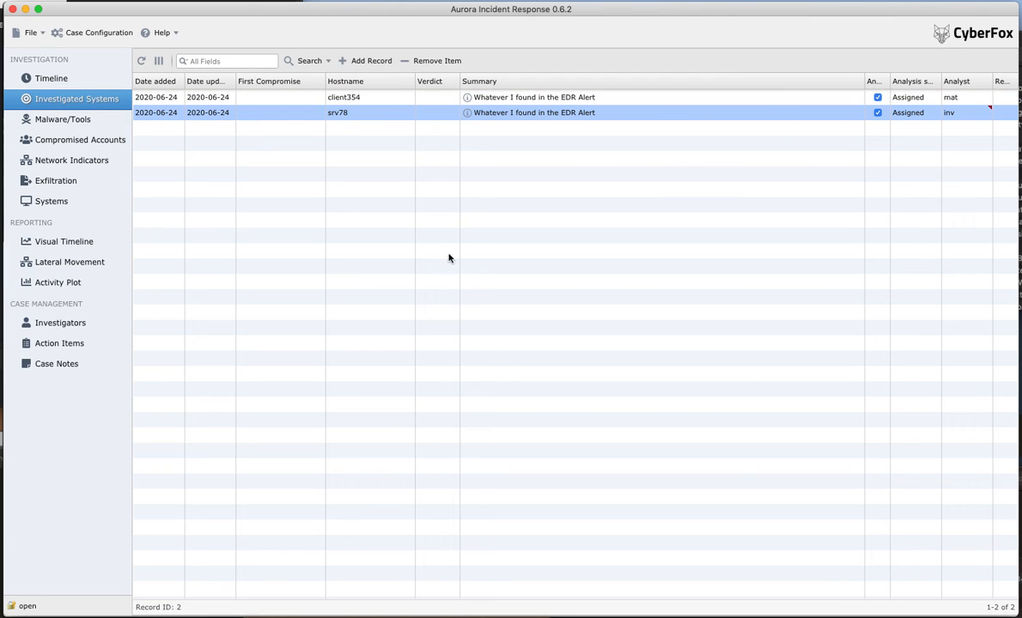
pyautogui.click(288, 97)
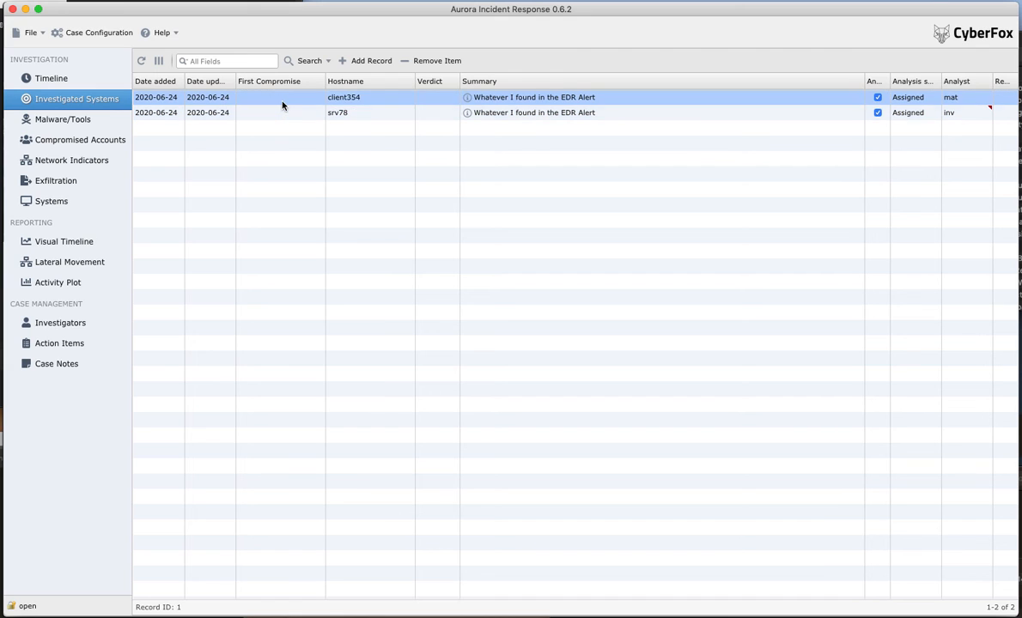
pyautogui.doubleClick(282, 101)
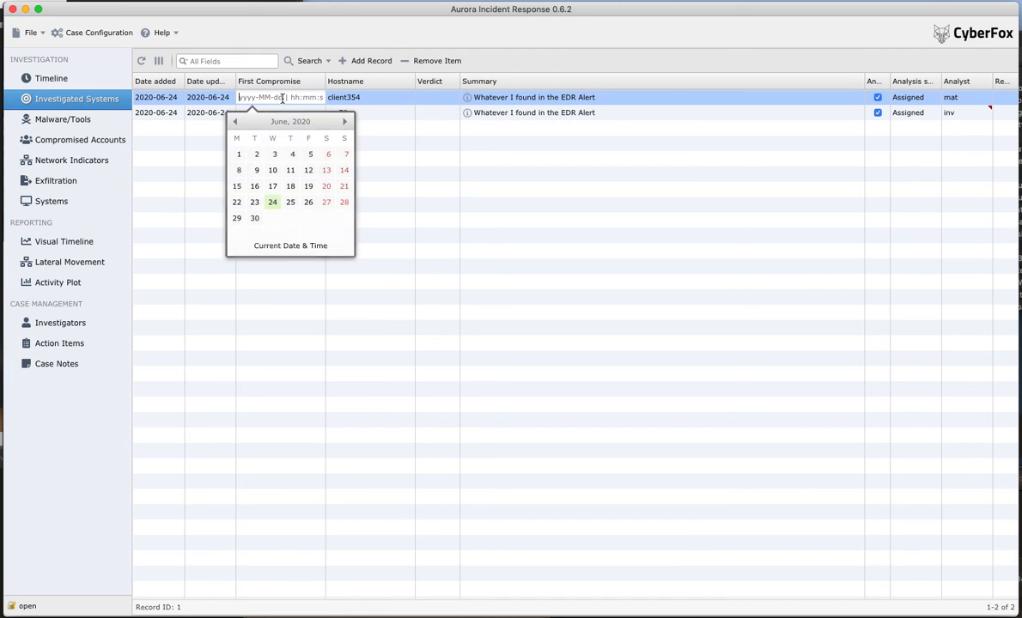
pyautogui.click(255, 202)
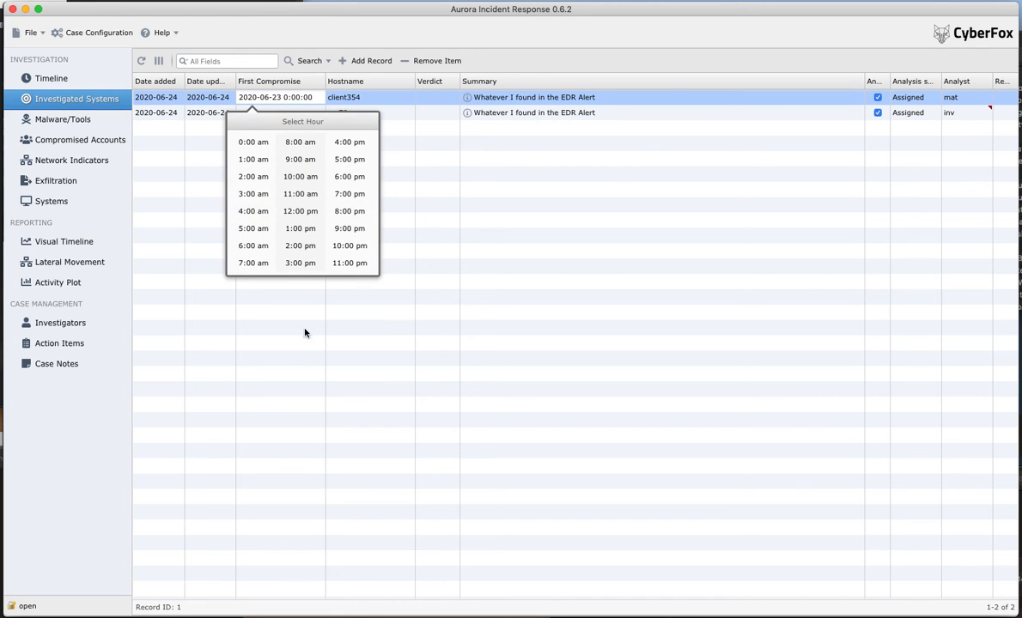
pyautogui.click(348, 235)
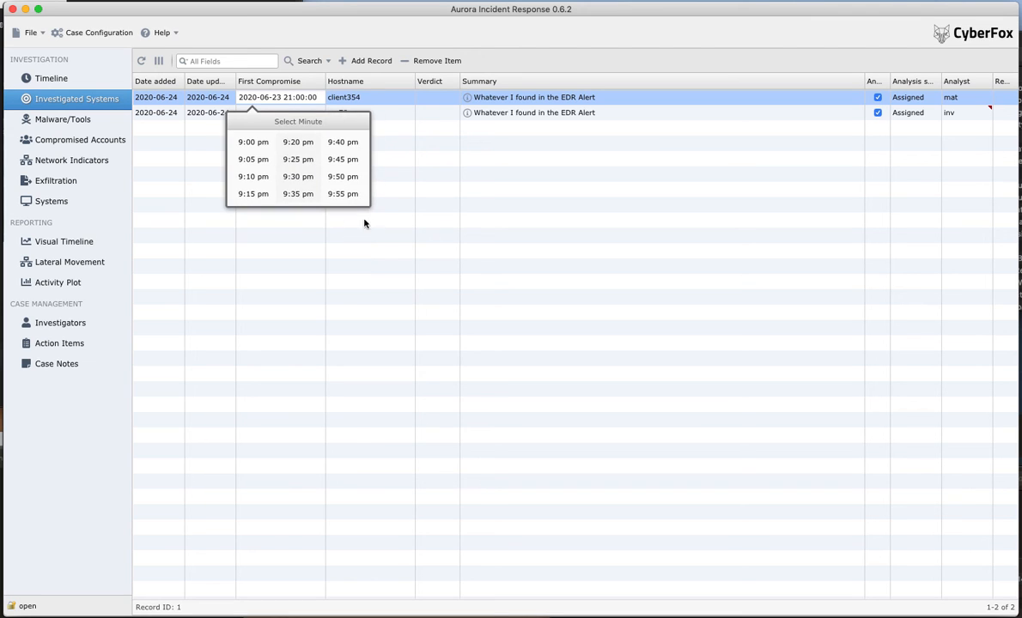
pyautogui.click(256, 142)
pyautogui.doubleClick(279, 113)
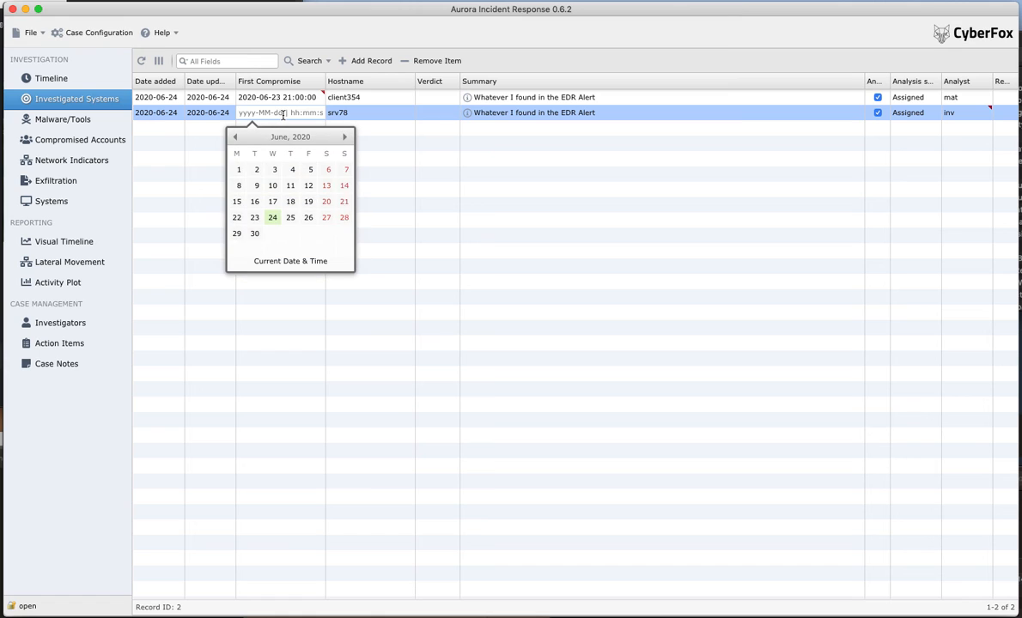
pyautogui.click(256, 218)
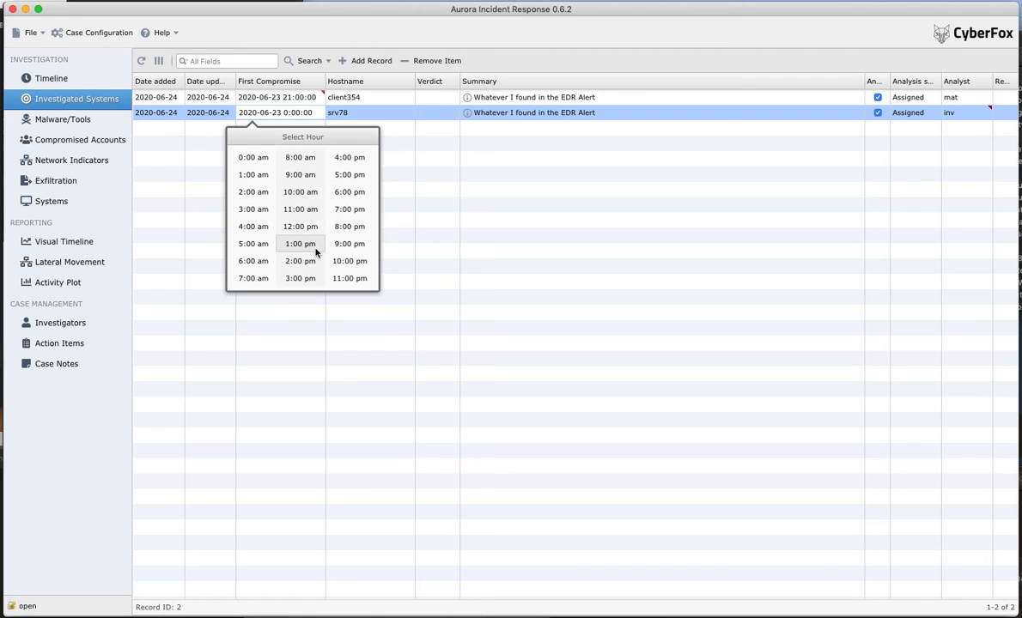
pyautogui.click(340, 254)
pyautogui.click(426, 235)
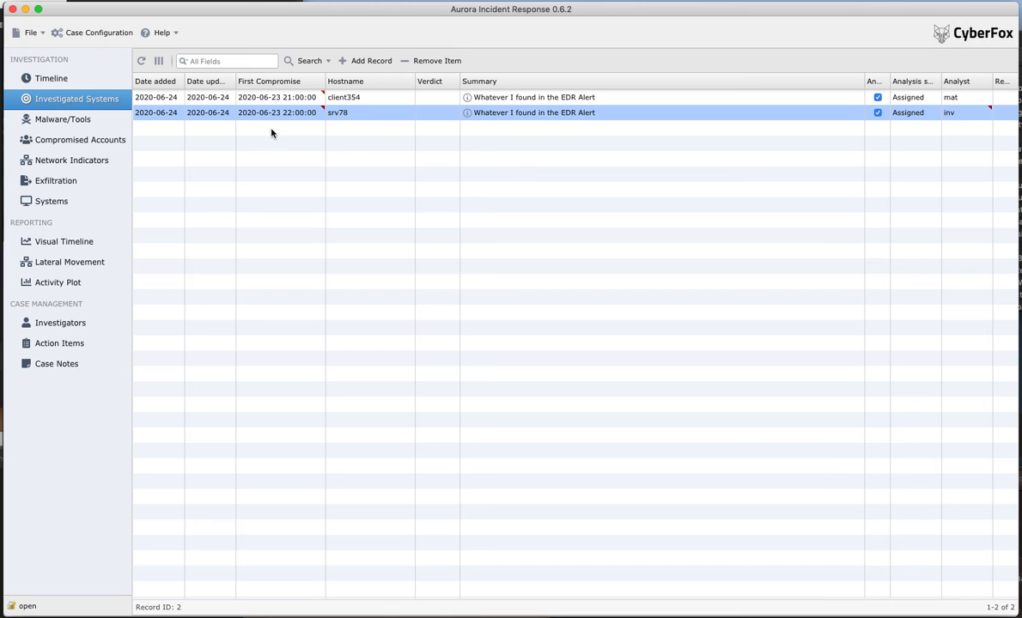
# Send the first compromises of client354 and srv78 from the investigated systems to the timeline.
pyautogui.click(274, 101)
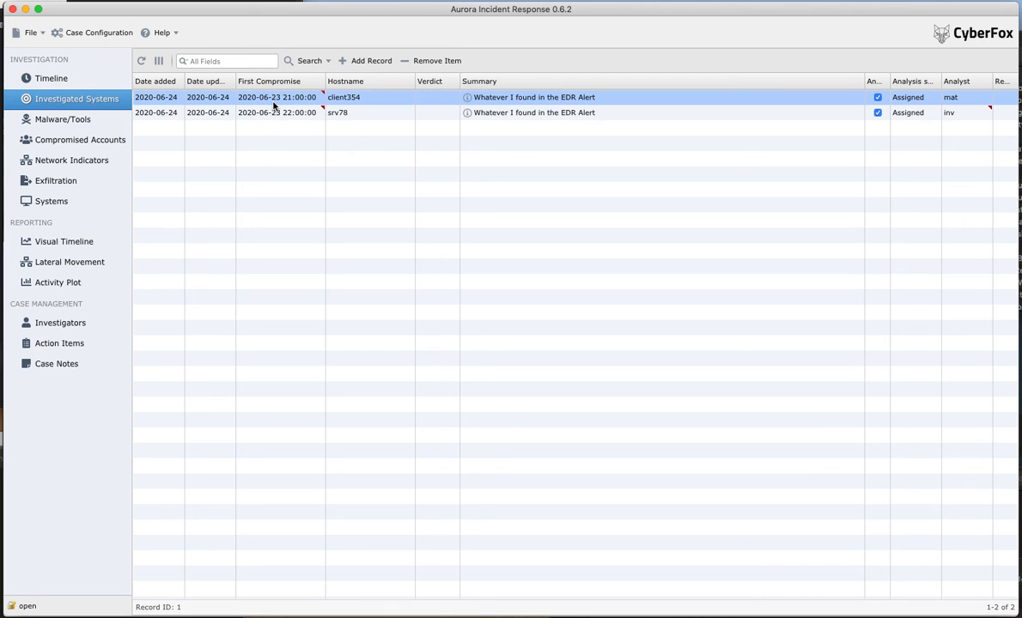
pyautogui.rightClick(274, 105)
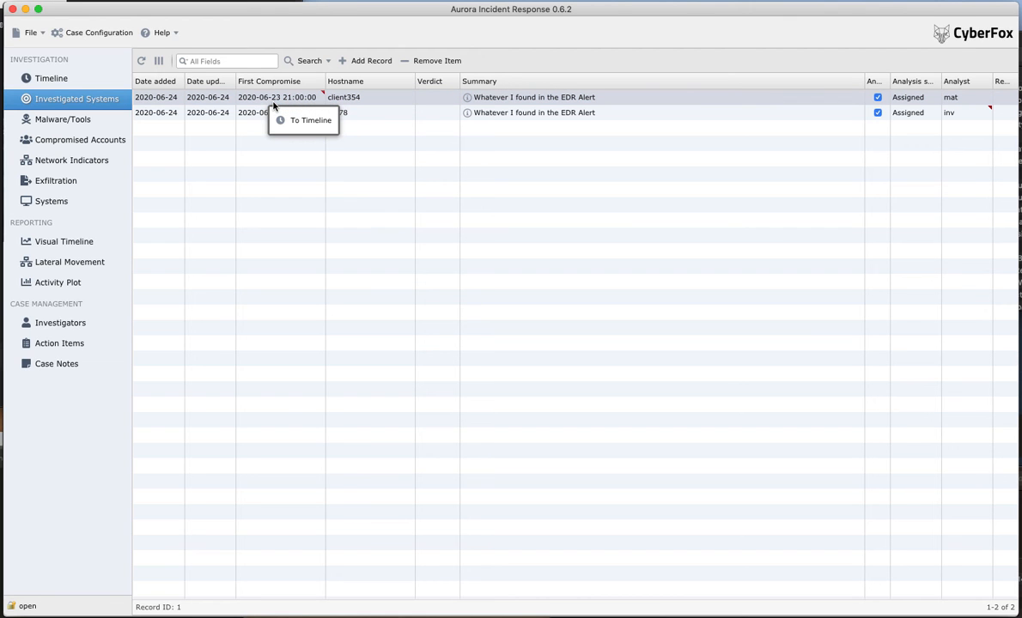
pyautogui.click(296, 120)
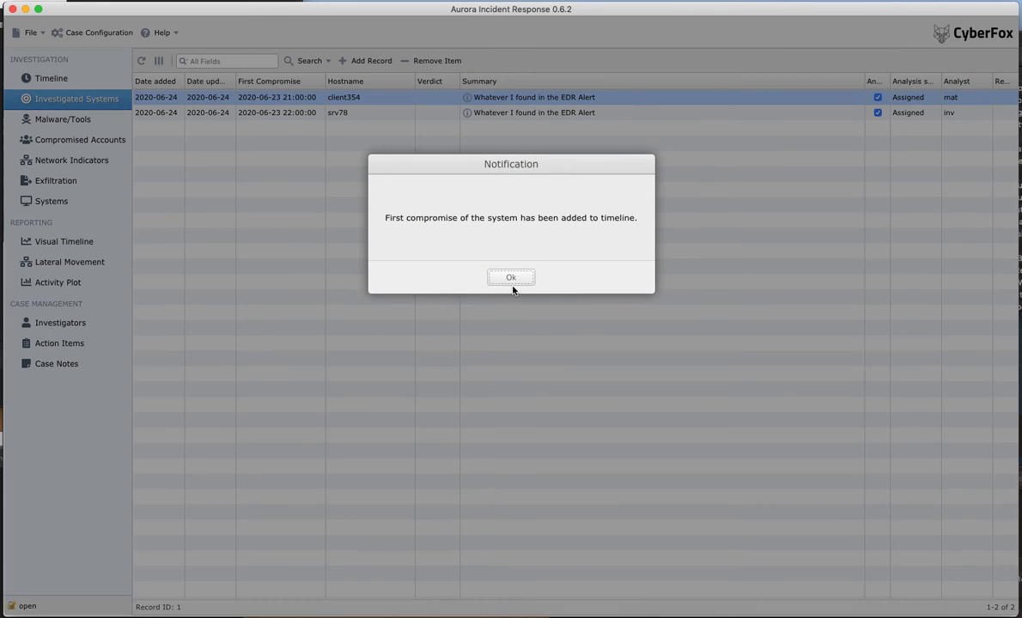
pyautogui.click(511, 279)
pyautogui.click(301, 114)
pyautogui.rightClick(300, 117)
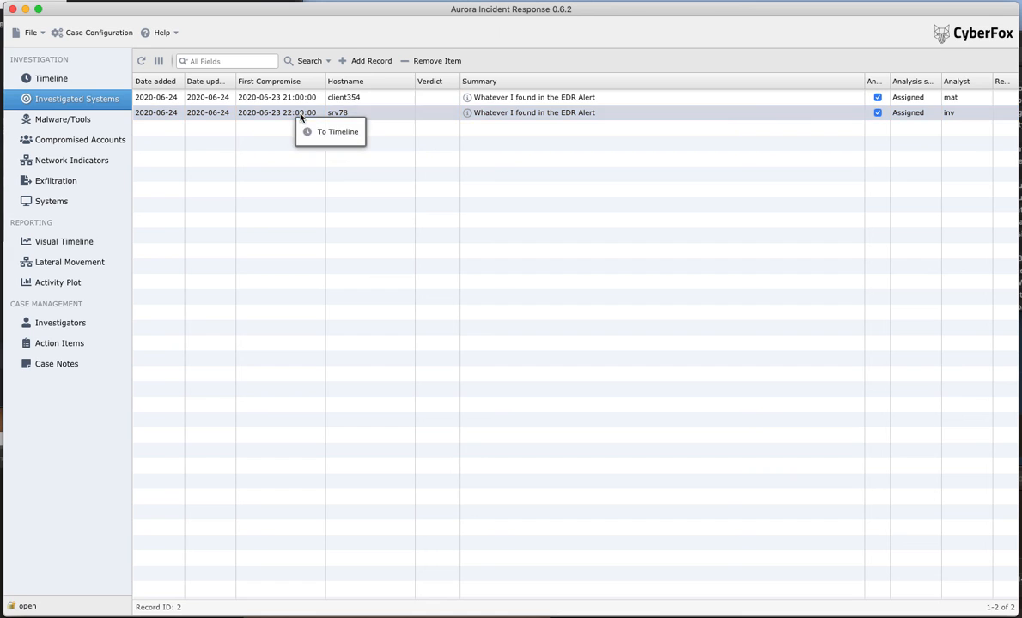
pyautogui.click(311, 131)
pyautogui.click(506, 277)
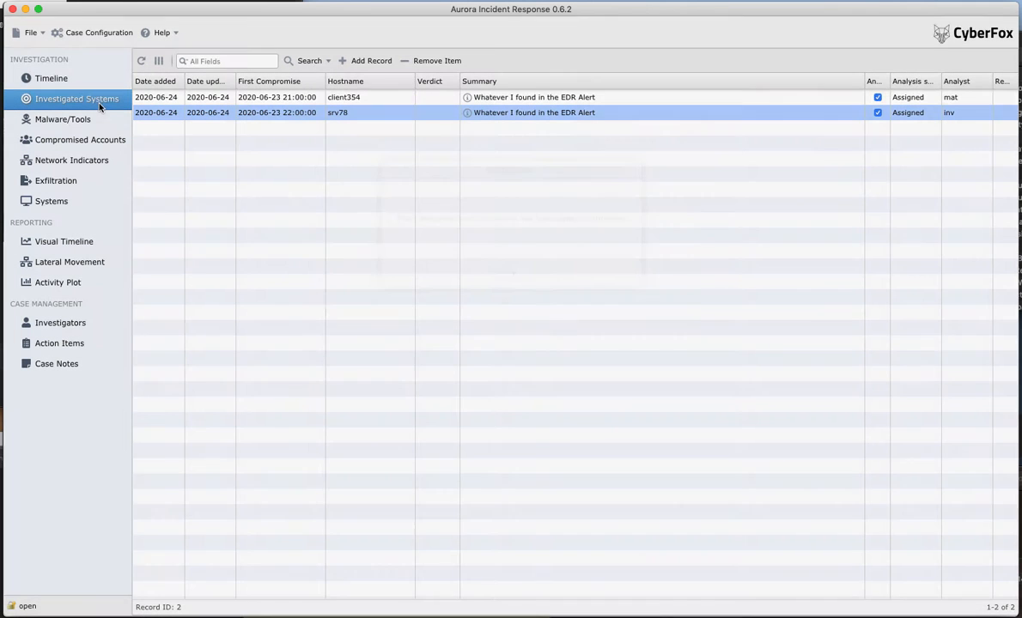
# In the timeline, clear the follow-up flag of the client354 and srv78 events and include both in the visual timeline.
pyautogui.click(84, 81)
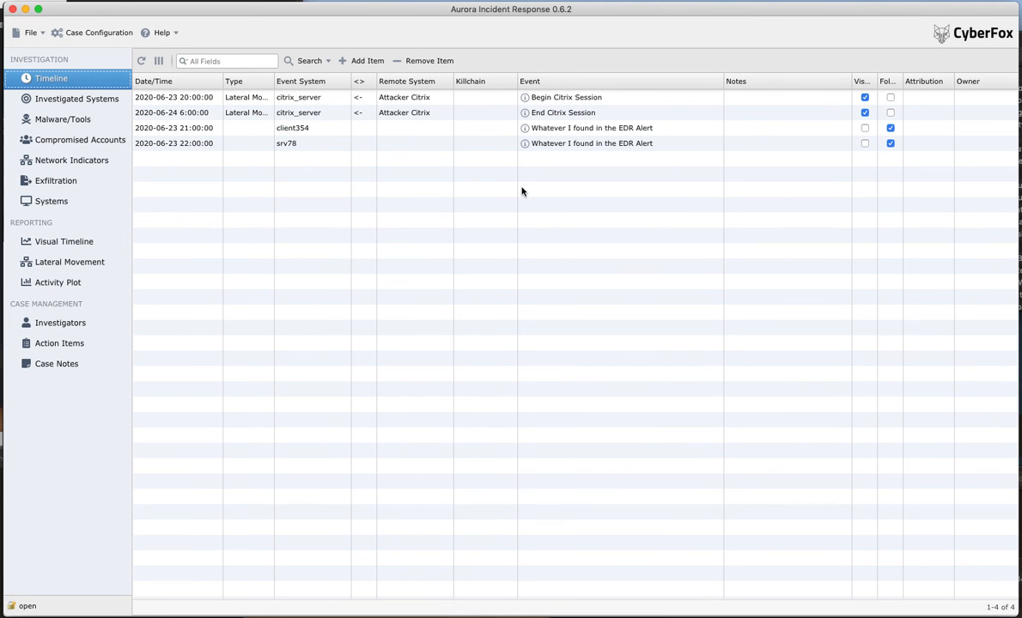
pyautogui.click(864, 128)
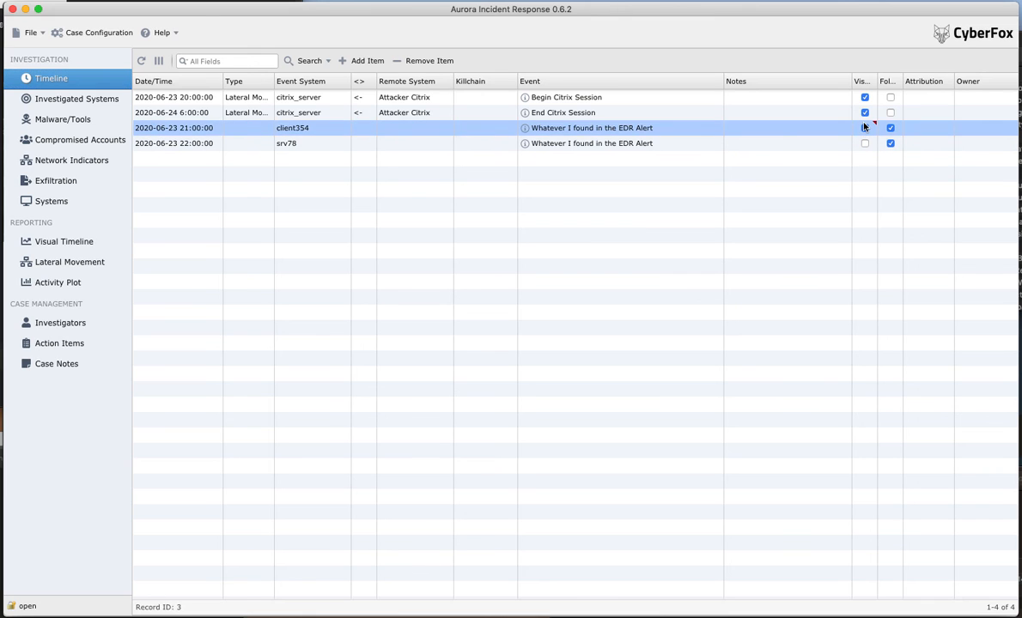
pyautogui.click(864, 128)
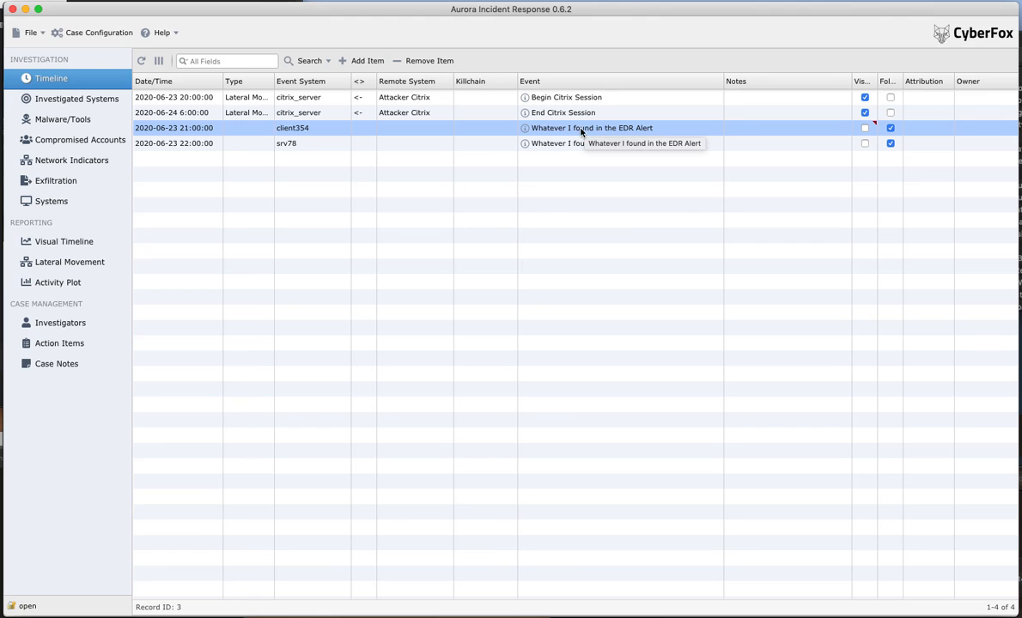
pyautogui.click(890, 128)
pyautogui.click(889, 144)
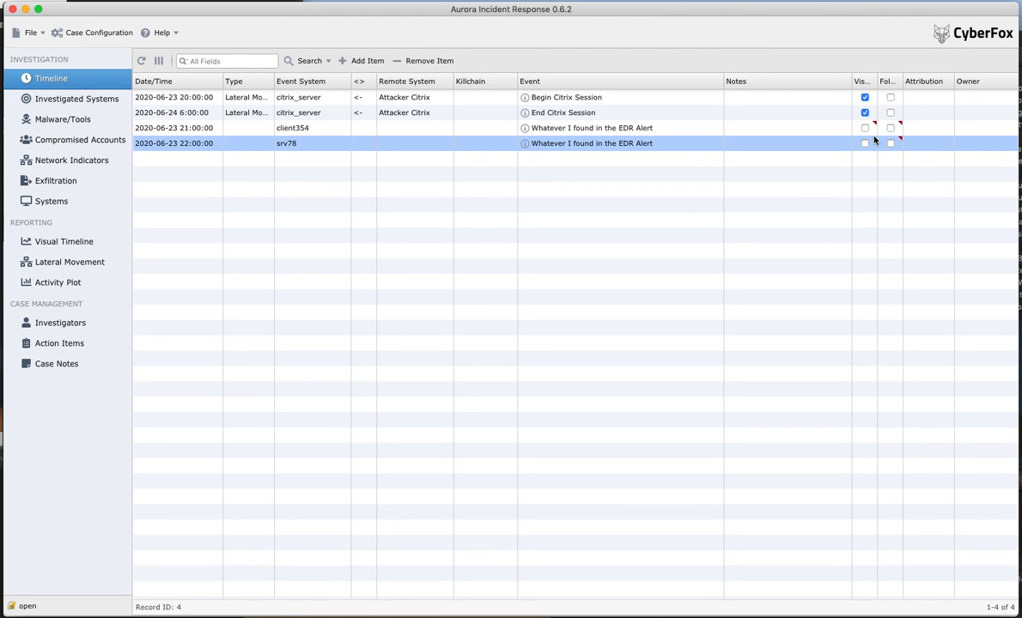
pyautogui.click(864, 128)
pyautogui.click(864, 143)
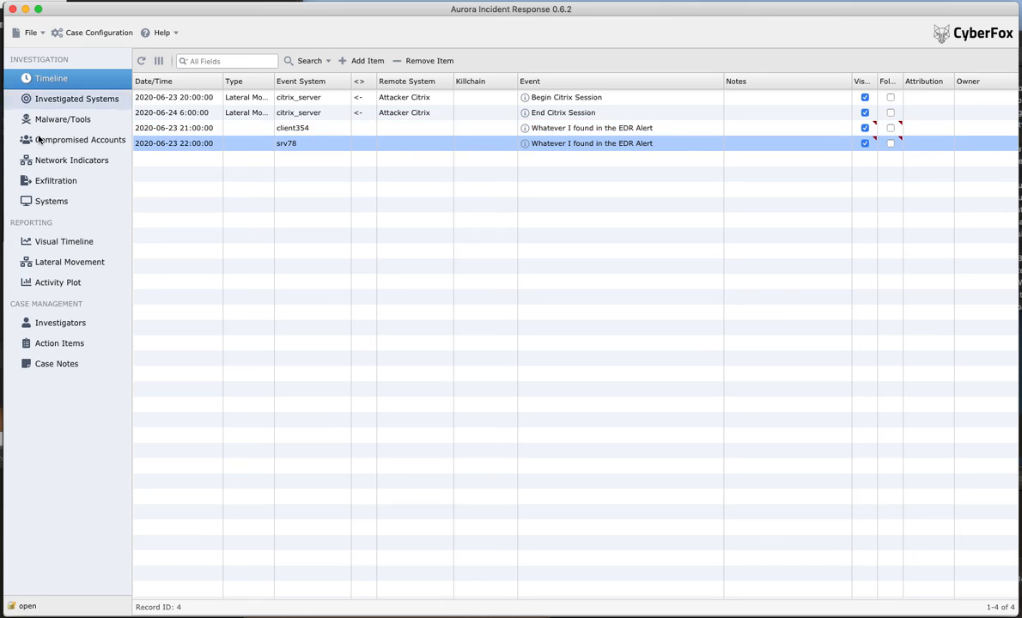
# Examine the Citrix session and EDR alert events in the visual timeline, and return to the timeline table.
pyautogui.click(23, 242)
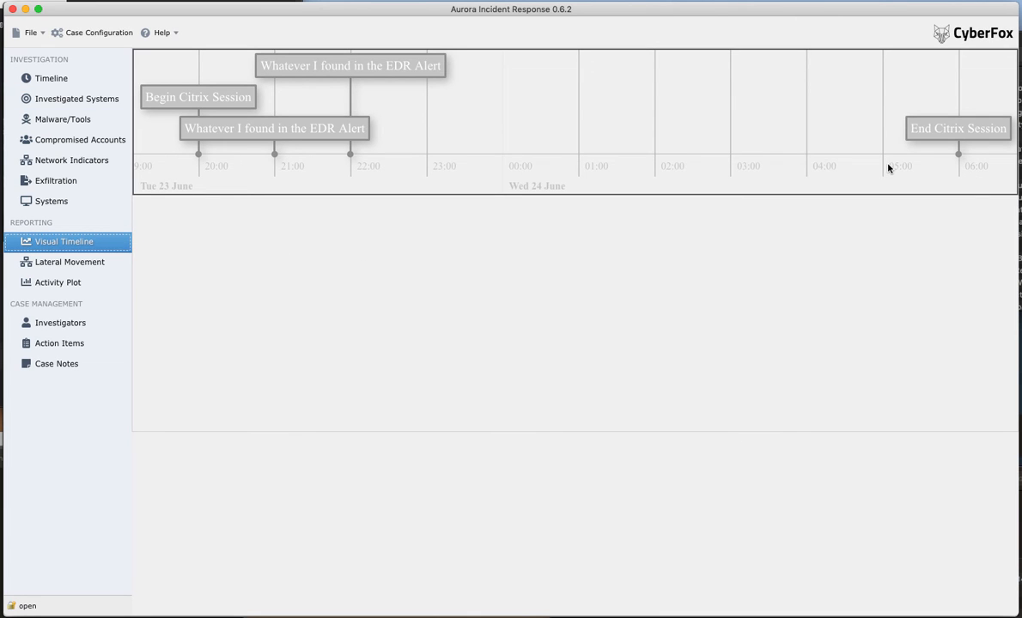
pyautogui.click(44, 79)
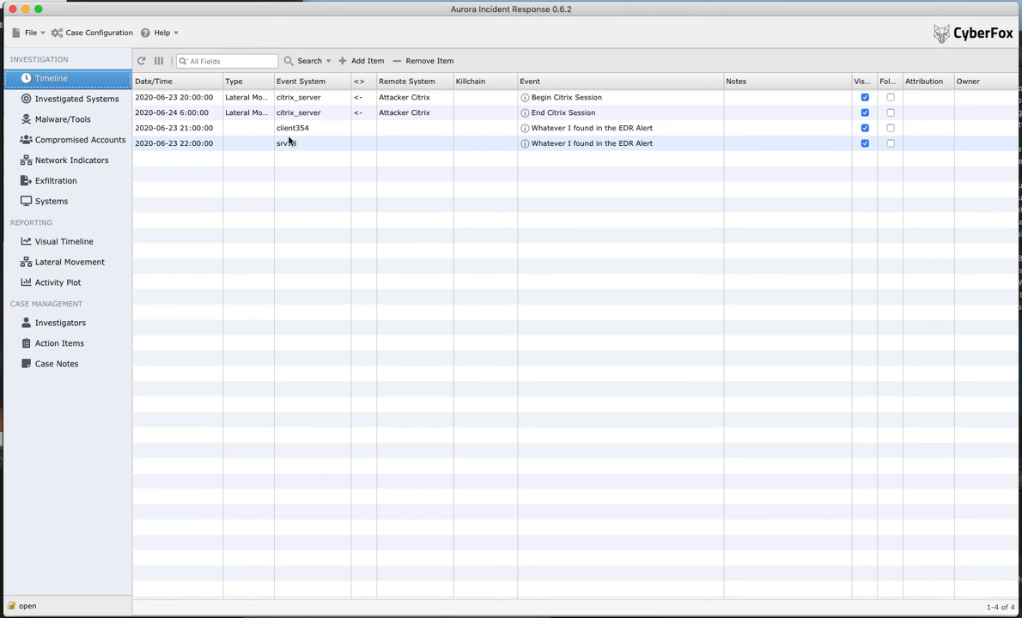
# Add a malware entry with the filename bitsexploit.exe and the path on disk c:\windows\temp.
pyautogui.click(86, 121)
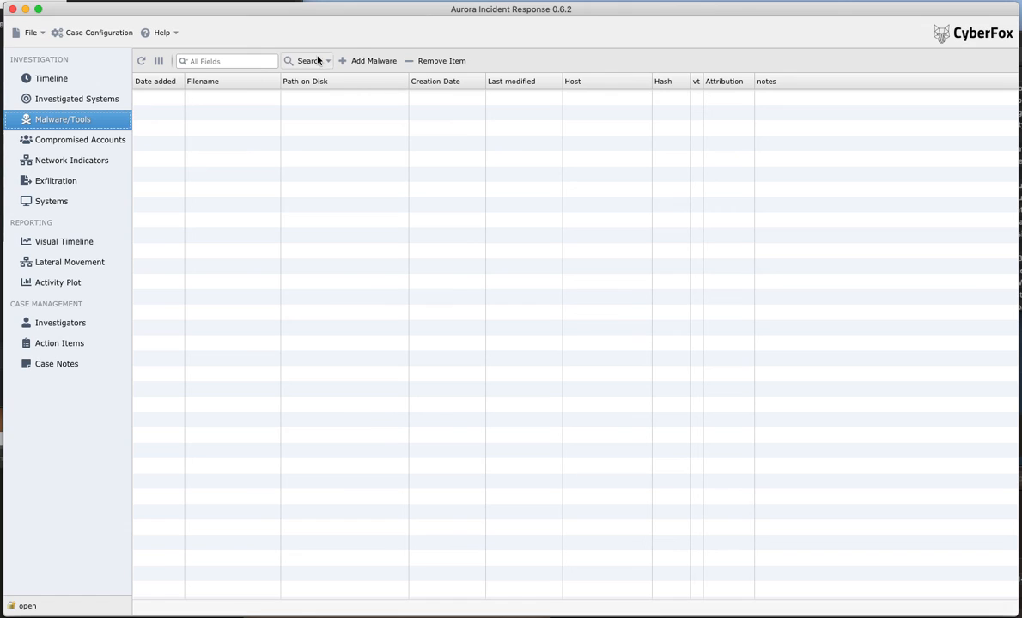
pyautogui.click(362, 65)
pyautogui.click(223, 100)
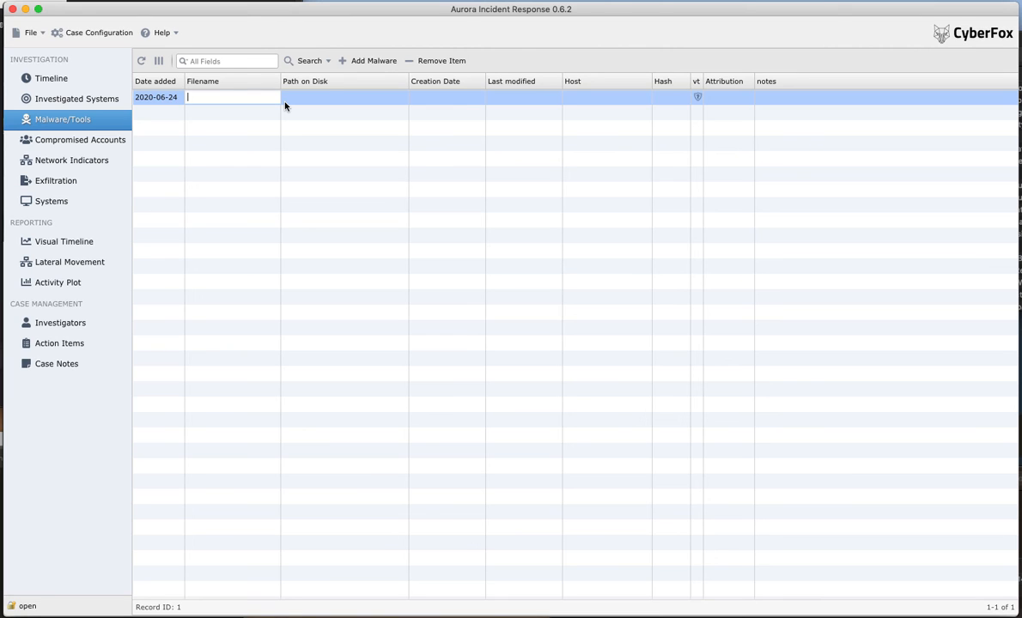
pyautogui.write('bitsexploit.exe')
pyautogui.click(339, 103)
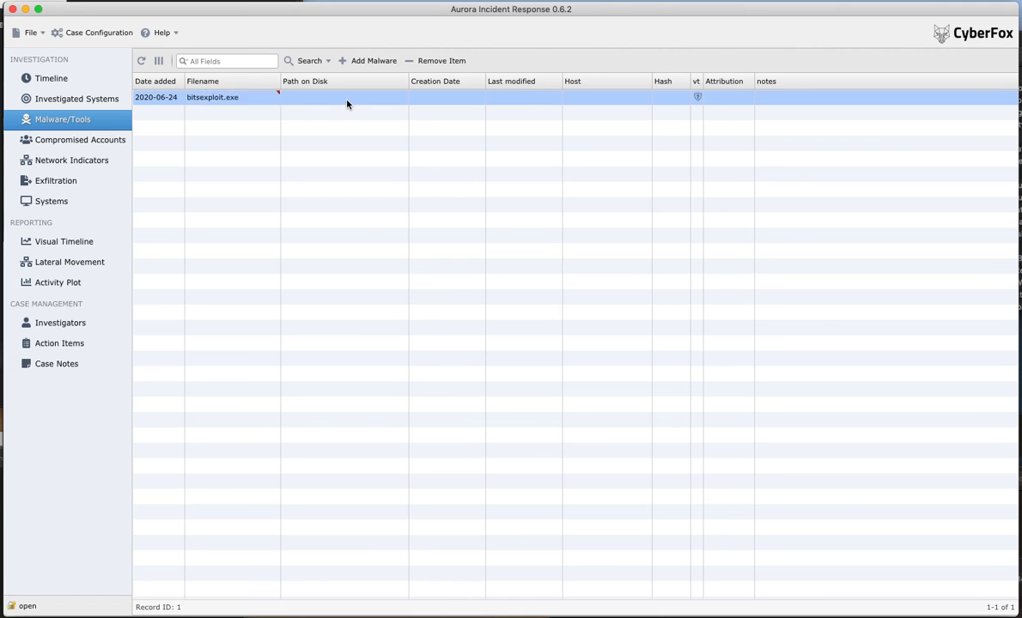
pyautogui.click(302, 102)
pyautogui.write('c:')
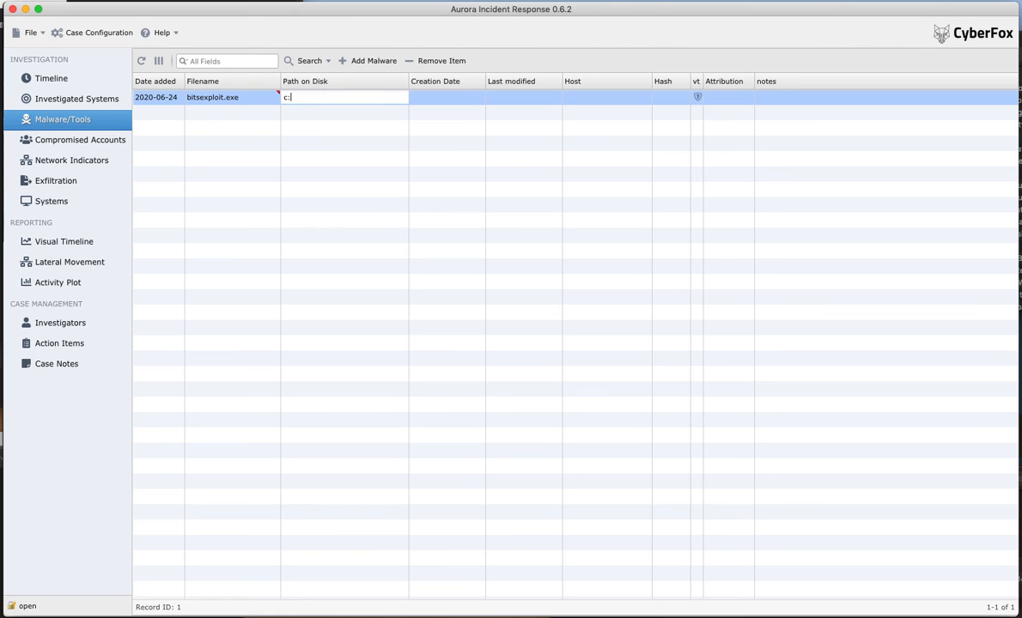
pyautogui.write('\\windows\\temp')
pyautogui.press('Return')
pyautogui.doubleClick(450, 98)
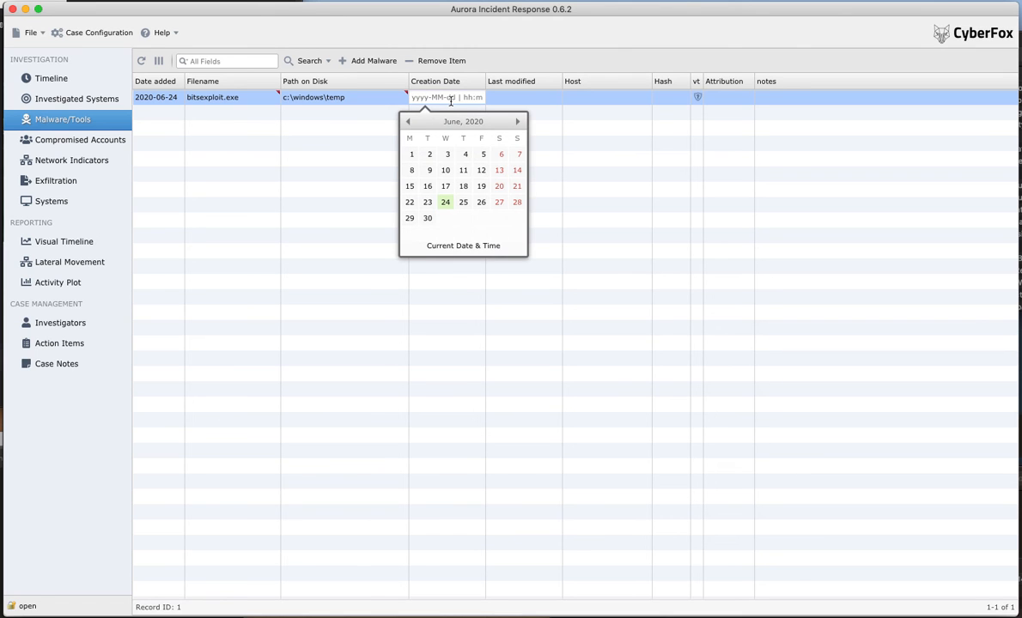
pyautogui.click(433, 206)
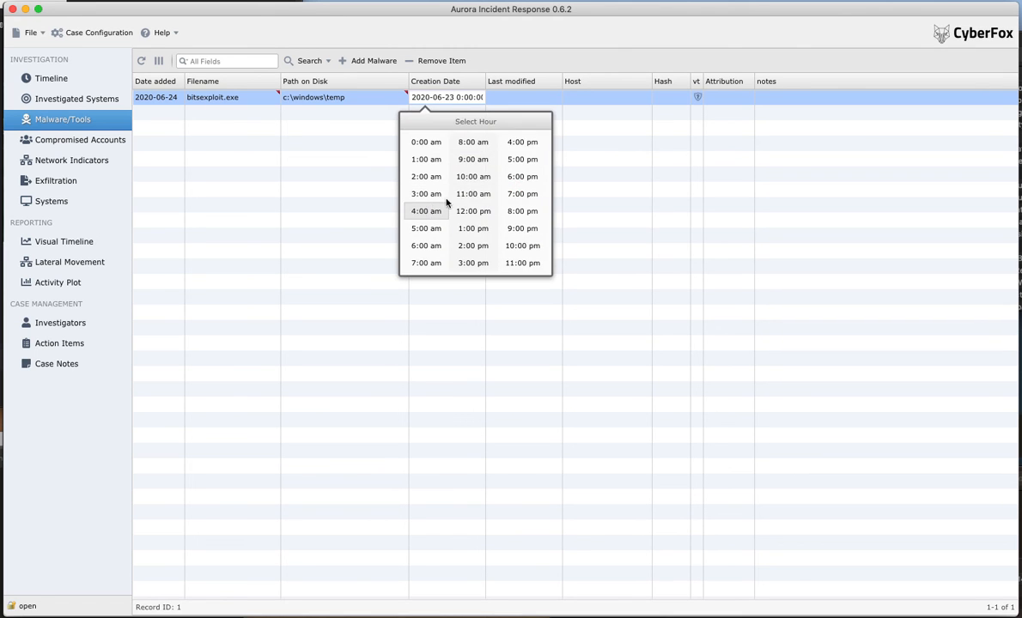
pyautogui.click(522, 211)
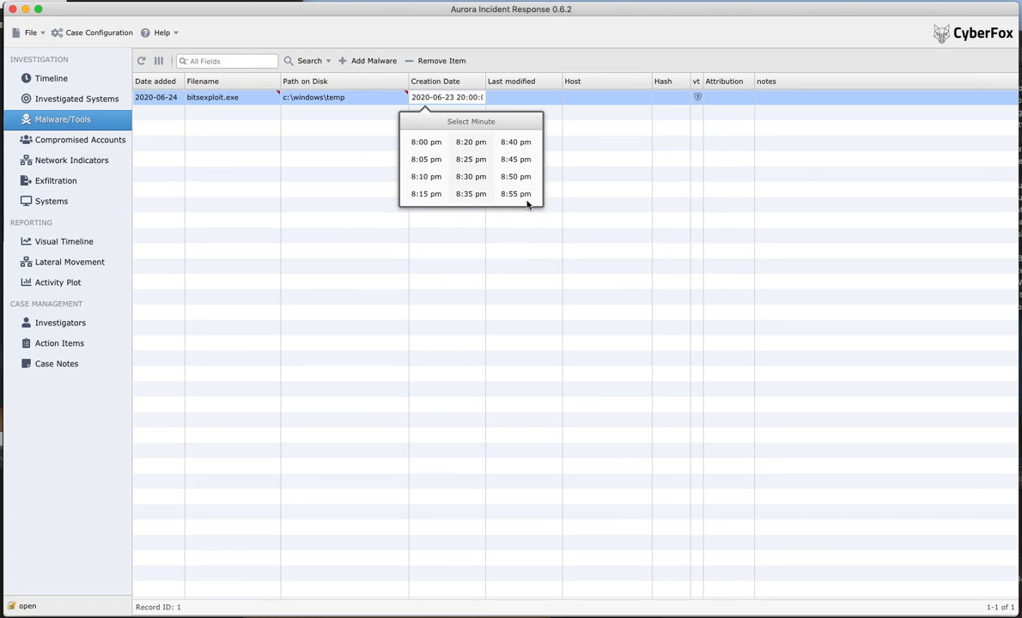
pyautogui.click(520, 195)
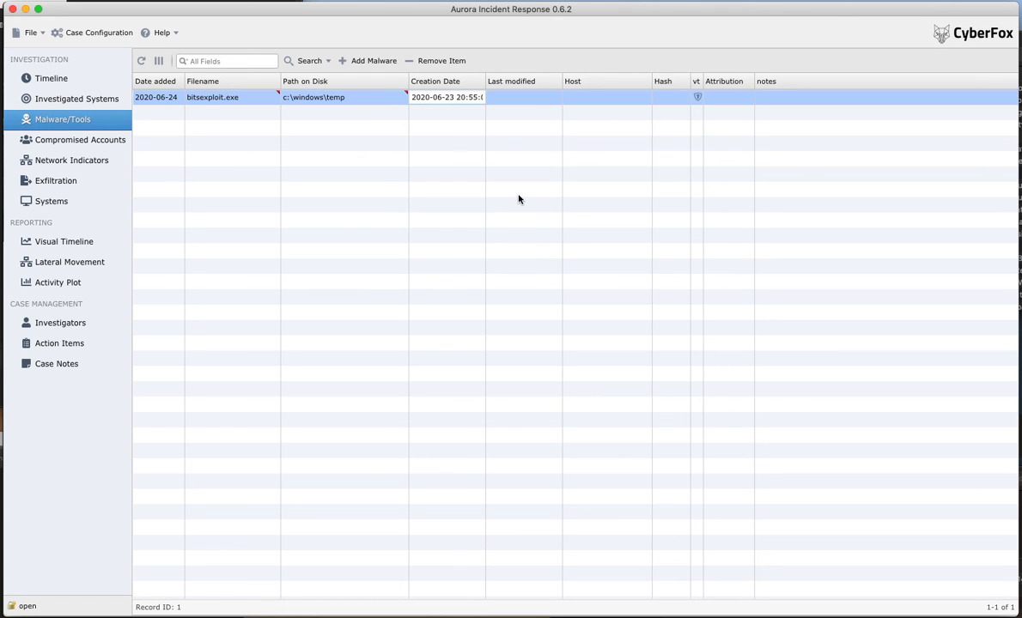
pyautogui.click(575, 103)
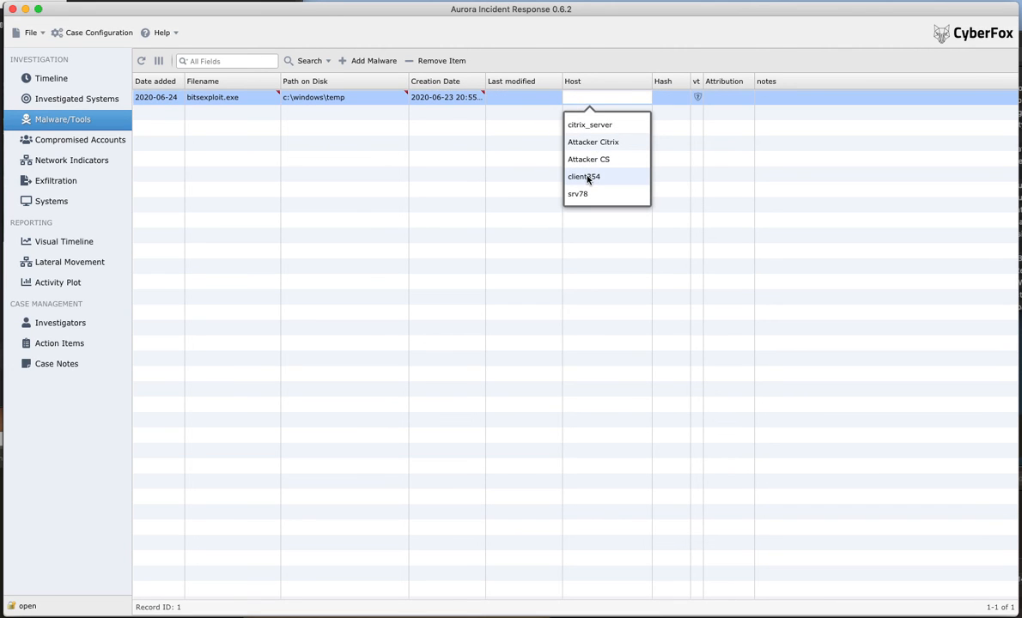
pyautogui.click(588, 178)
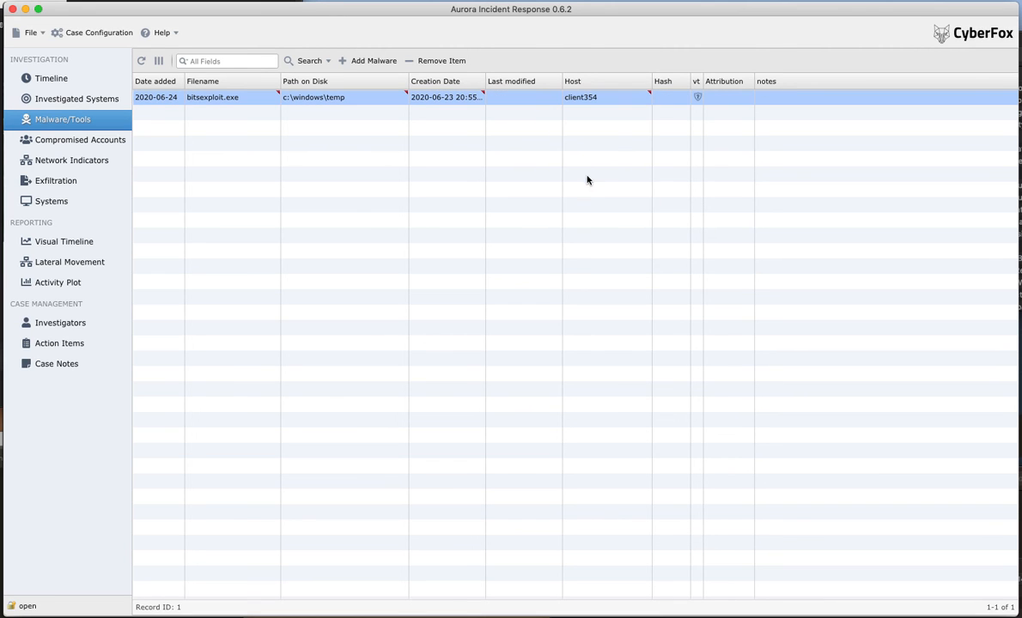
pyautogui.click(669, 101)
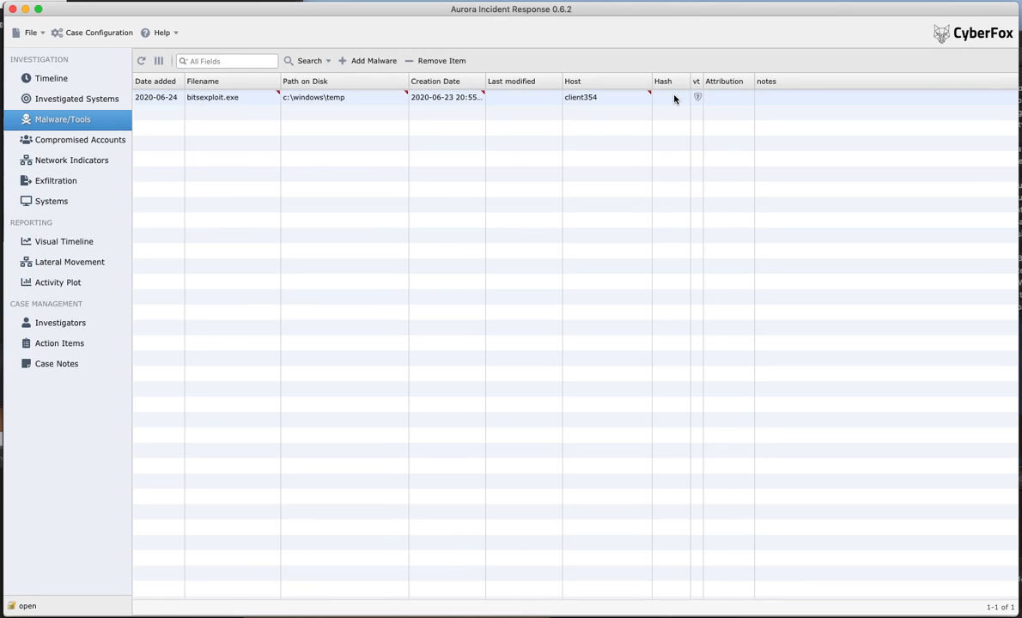
pyautogui.click(339, 101)
pyautogui.rightClick(339, 102)
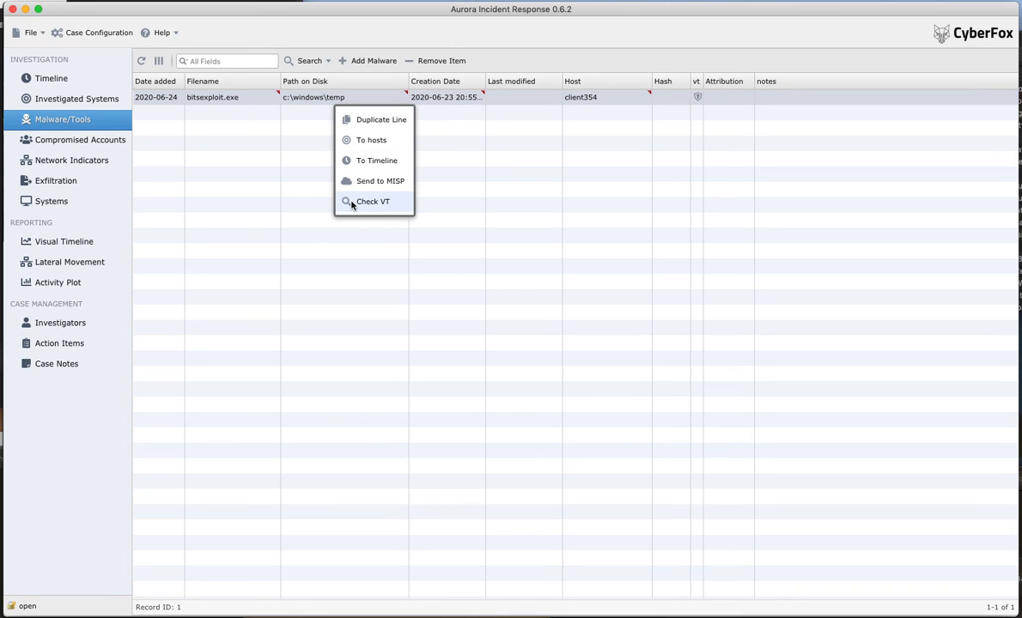
pyautogui.click(587, 43)
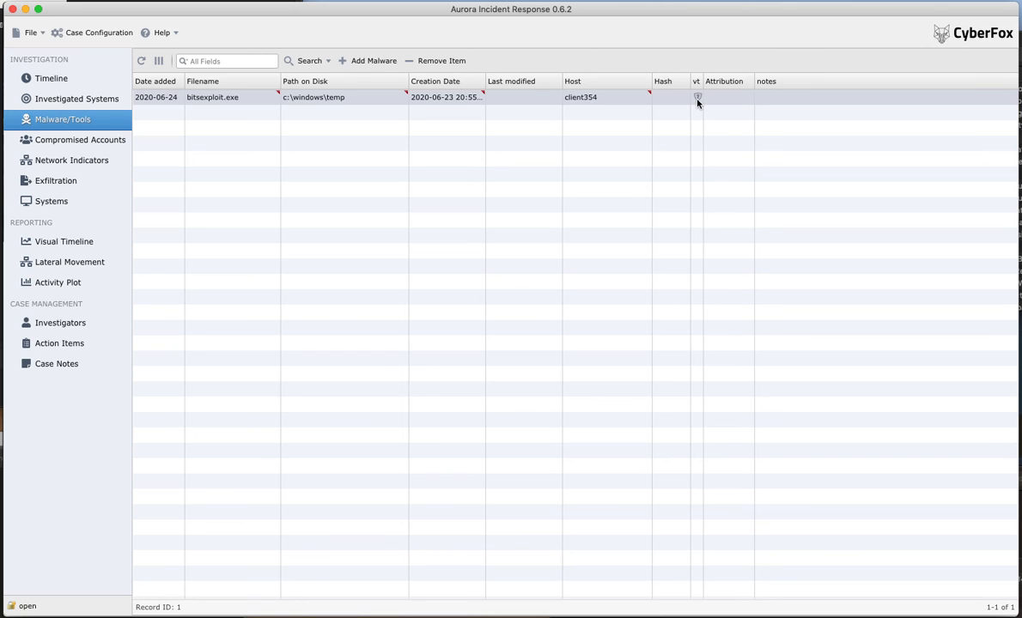
# Enter the note "probably privesc exploit" for the bitsexploit.exe malware entry.
pyautogui.doubleClick(765, 99)
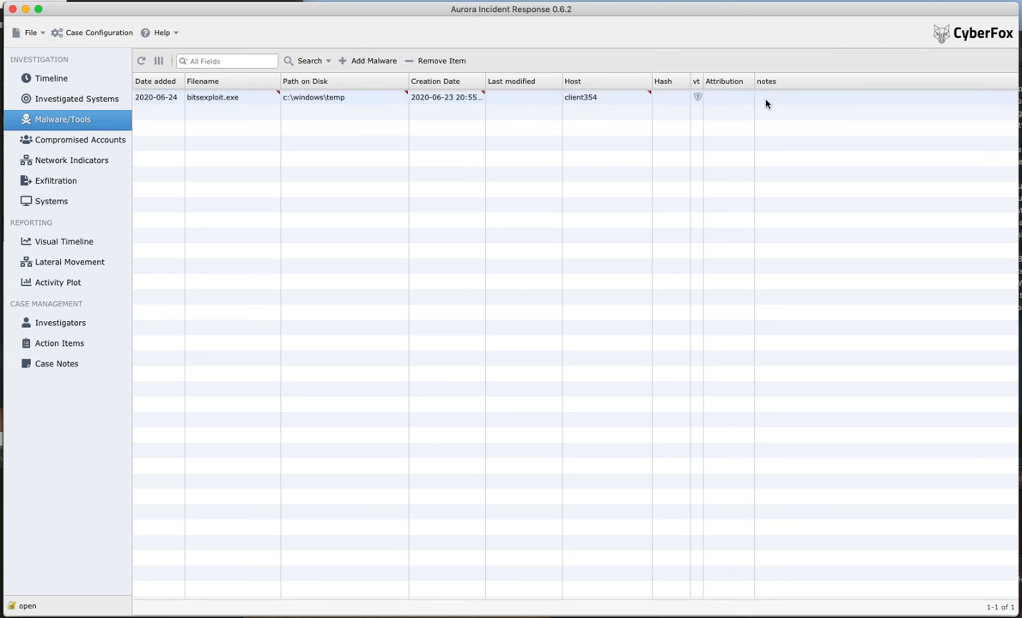
pyautogui.write('probab')
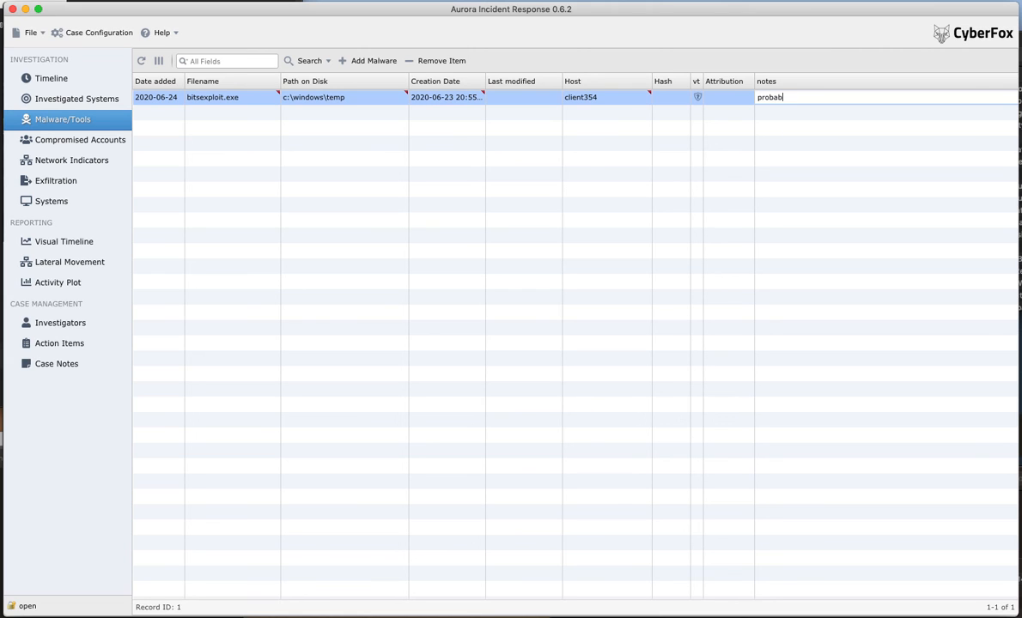
pyautogui.write('ly privesc exploit')
pyautogui.press('Return')
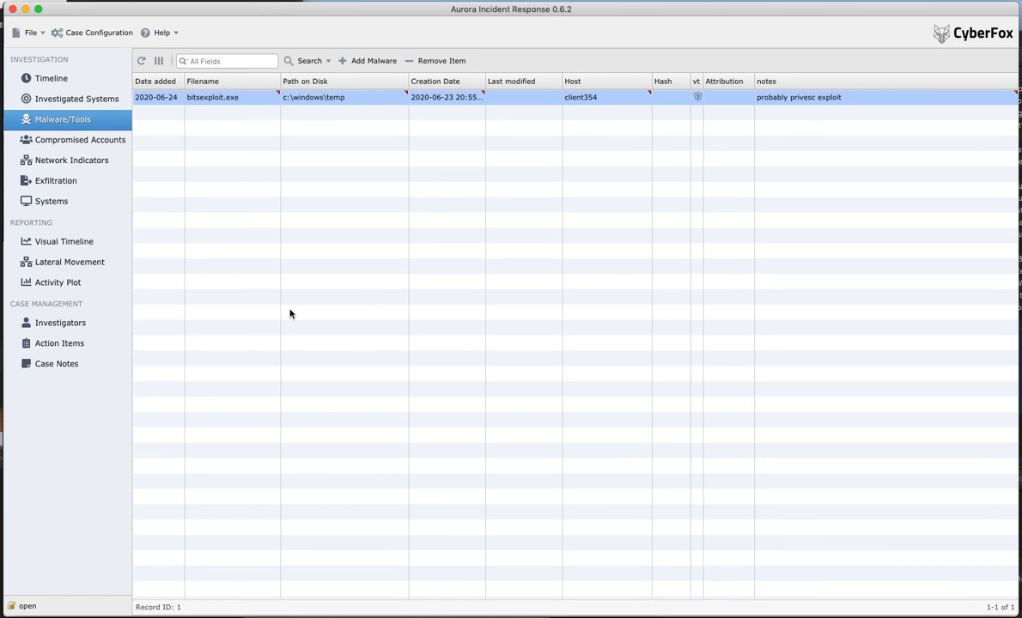
# In the investigated systems, set the verdict of client354 to Infected and its analysis status to Completed.
pyautogui.click(94, 99)
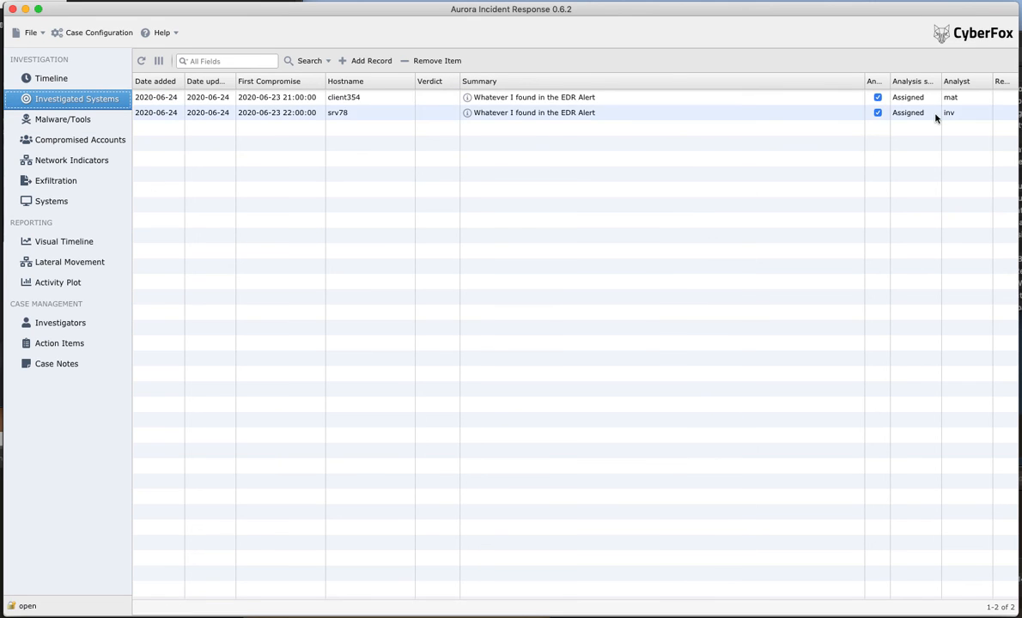
pyautogui.click(442, 100)
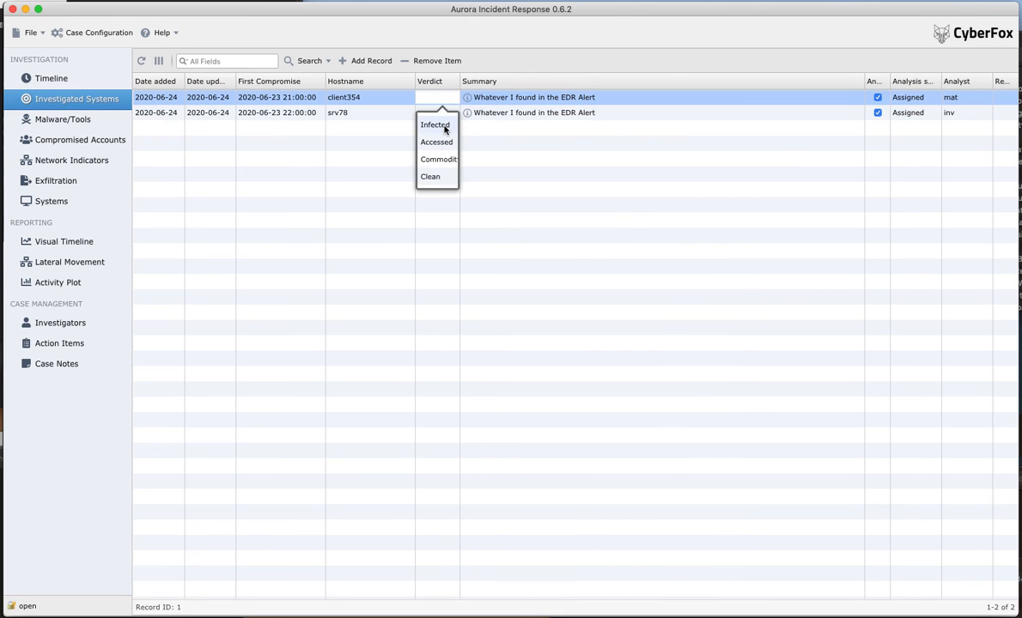
pyautogui.click(416, 128)
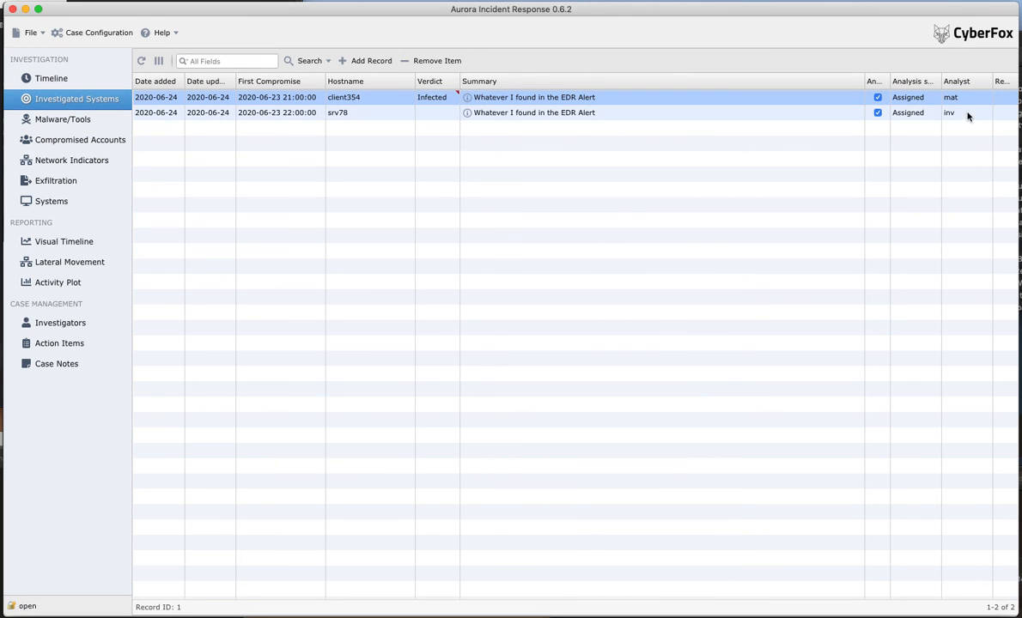
pyautogui.doubleClick(908, 97)
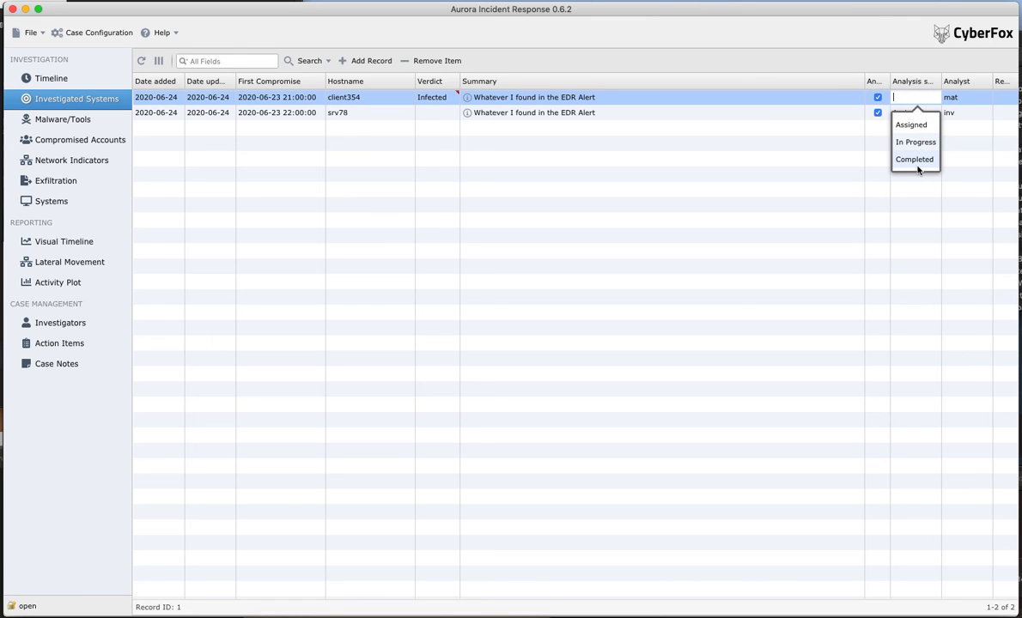
pyautogui.click(915, 161)
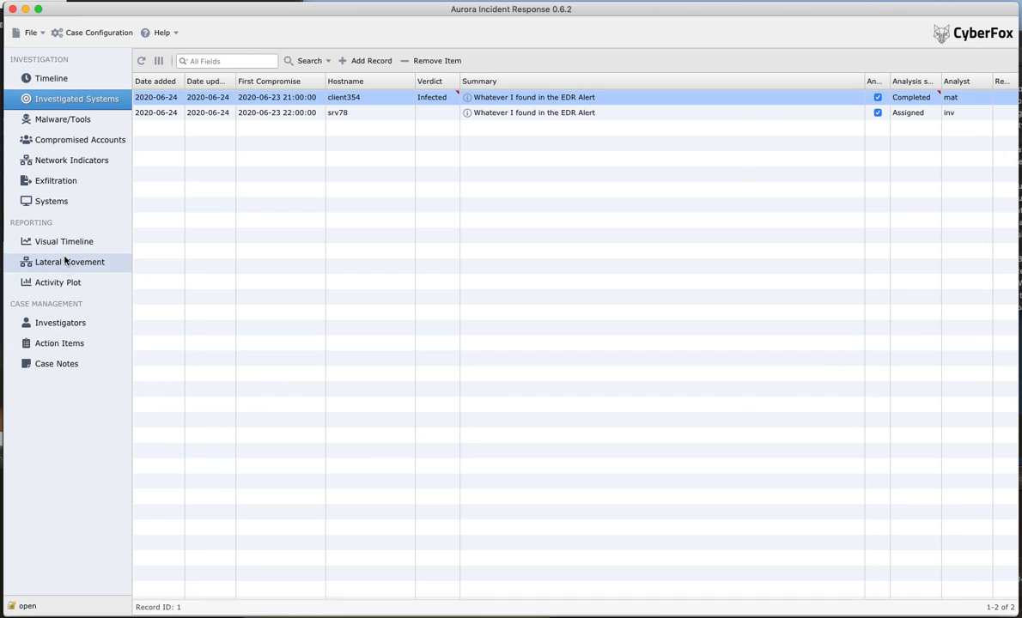
# Add the hosts srv45, srv12 and srv01 to the case's list of systems.
pyautogui.click(52, 197)
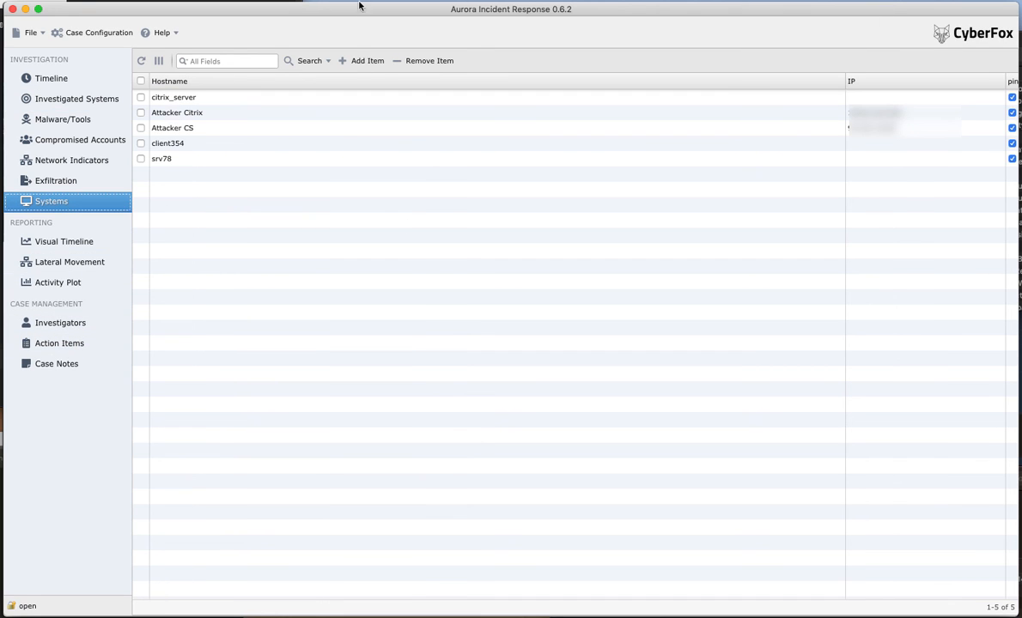
pyautogui.click(342, 60)
pyautogui.doubleClick(194, 170)
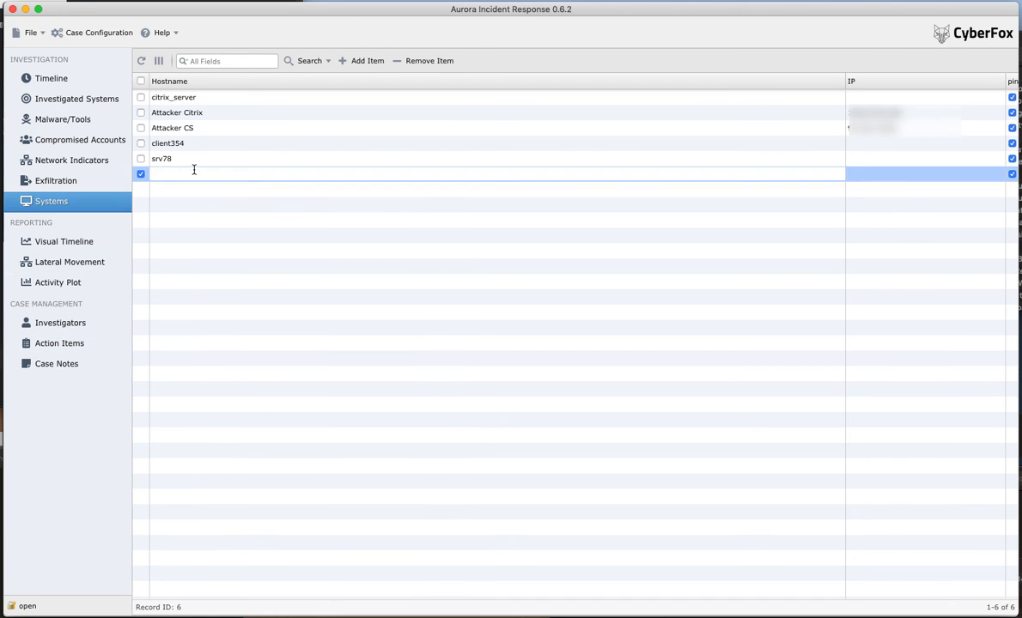
pyautogui.write('srv45')
pyautogui.press('Return')
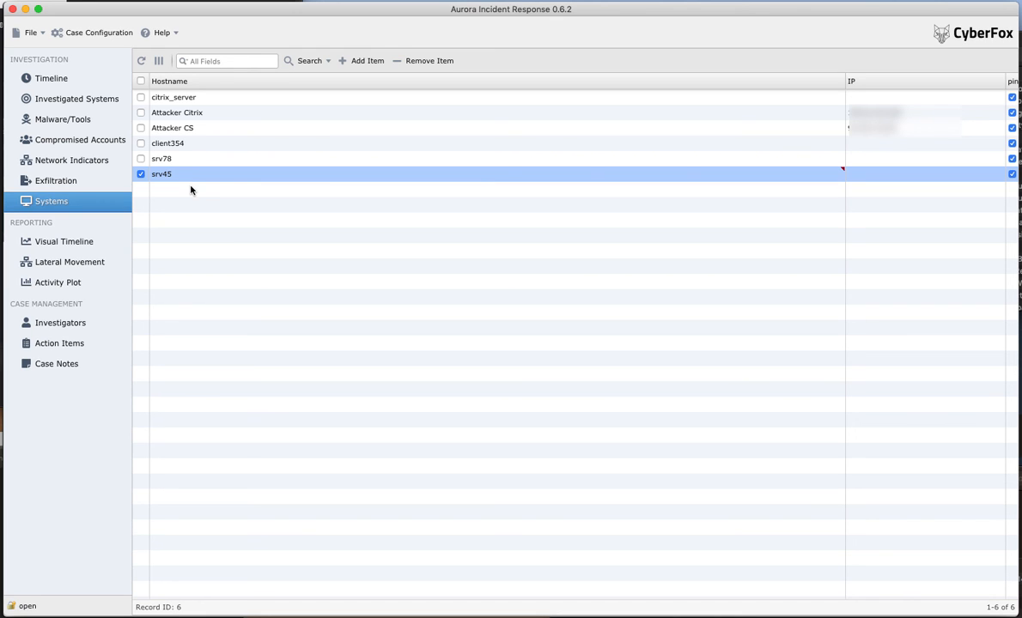
pyautogui.click(360, 60)
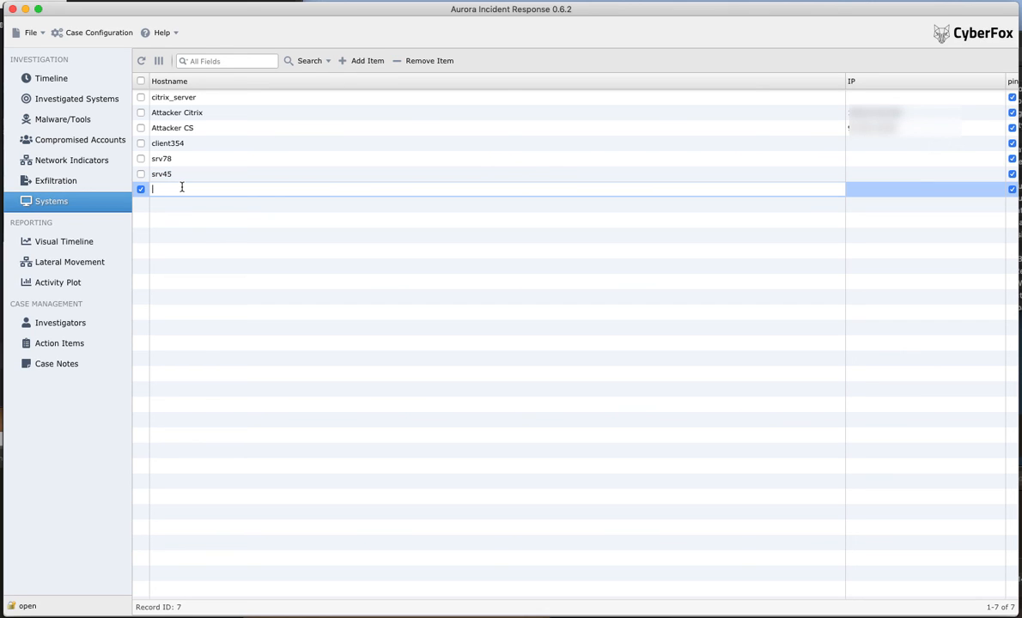
pyautogui.write('srv12')
pyautogui.press('Return')
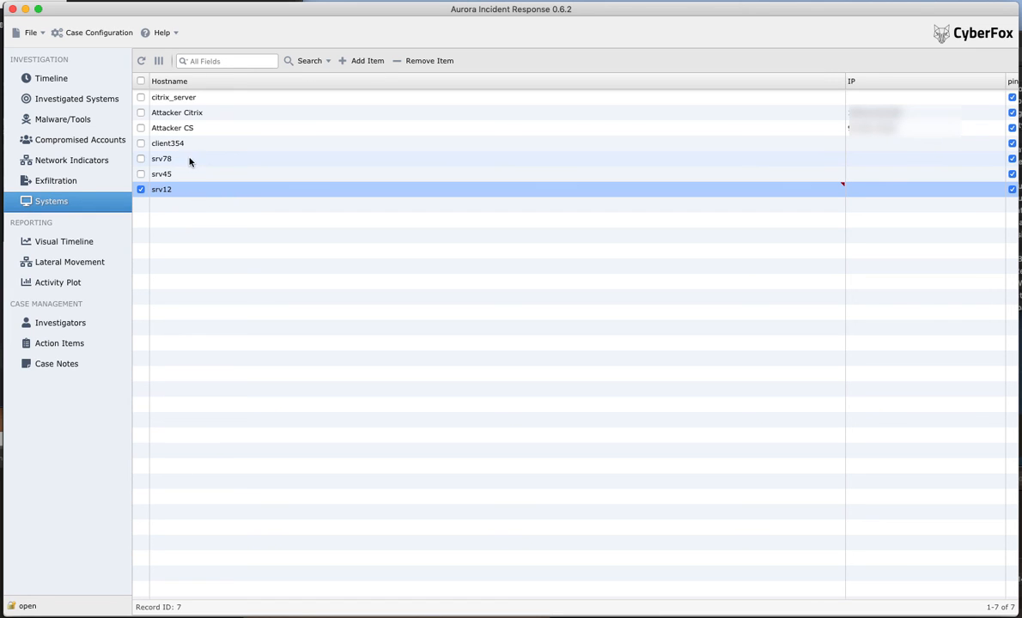
pyautogui.click(357, 61)
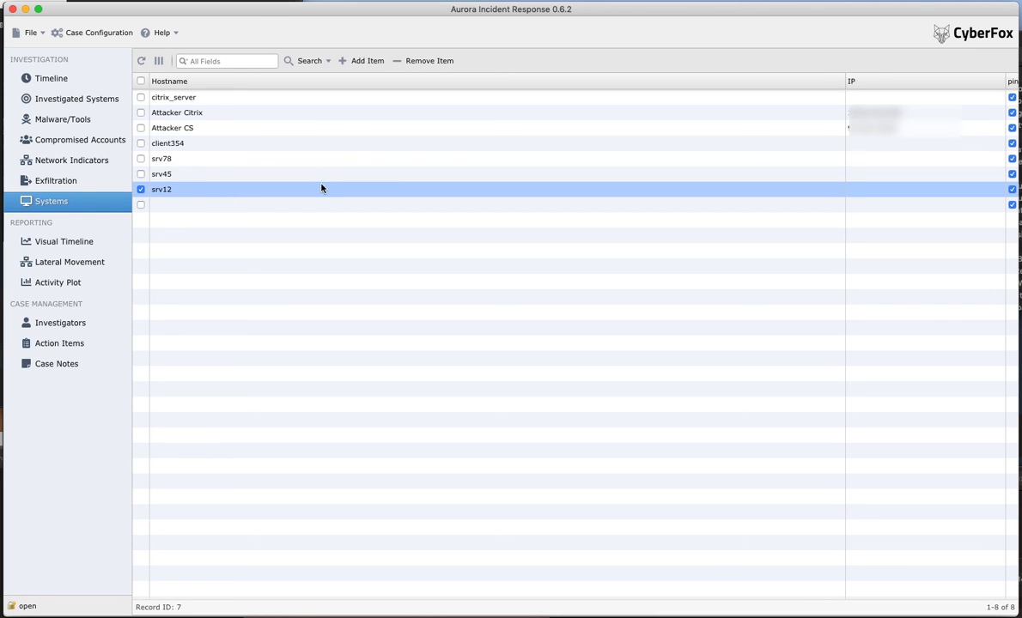
pyautogui.doubleClick(239, 204)
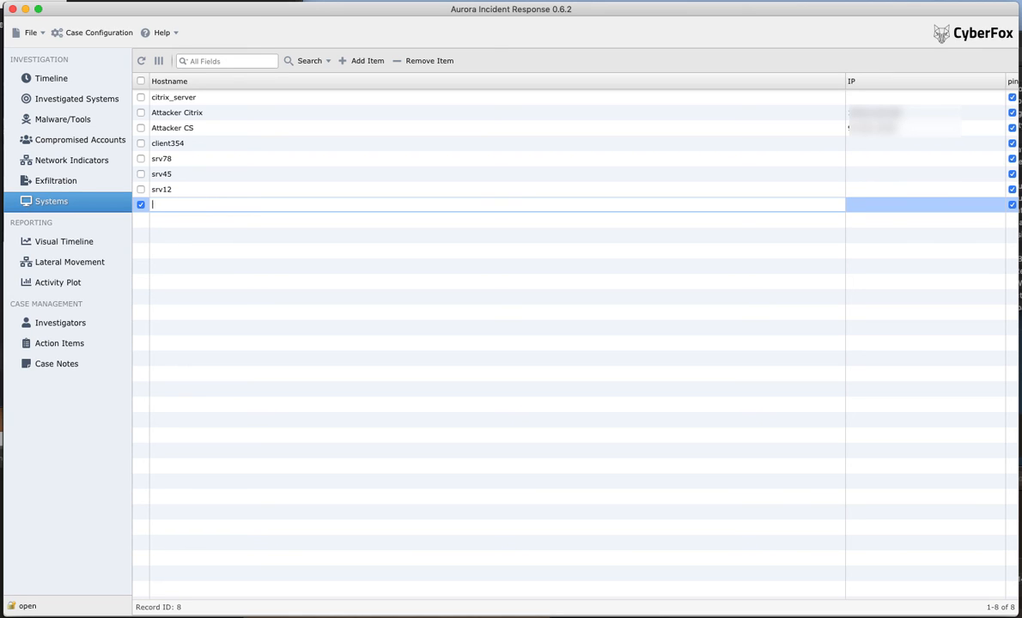
pyautogui.write('srv01')
pyautogui.press('Return')
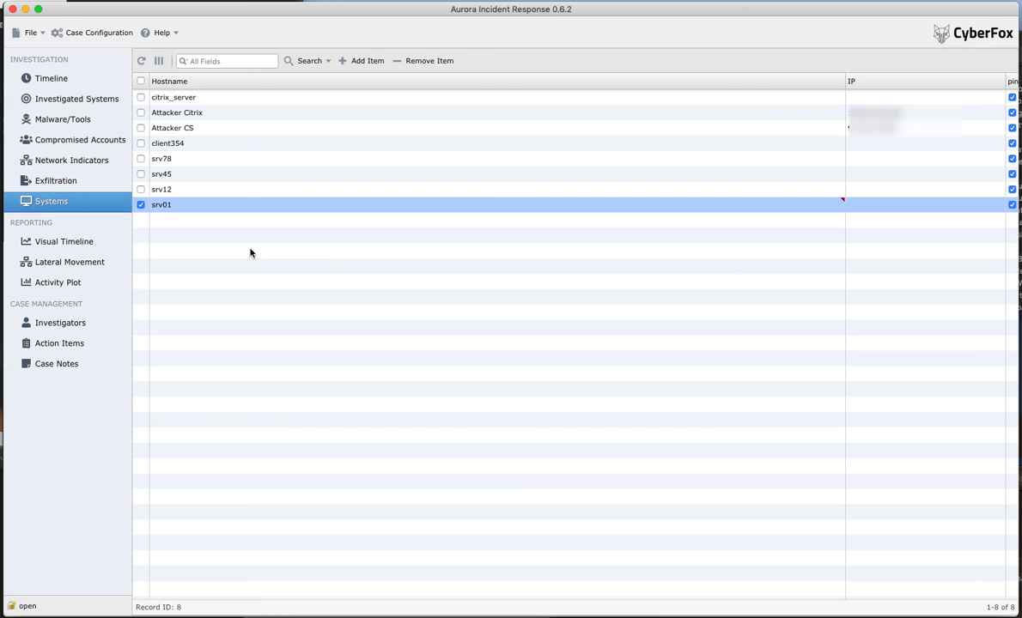
# Add a blank item to the timeline below the srv78 event.
pyautogui.click(48, 113)
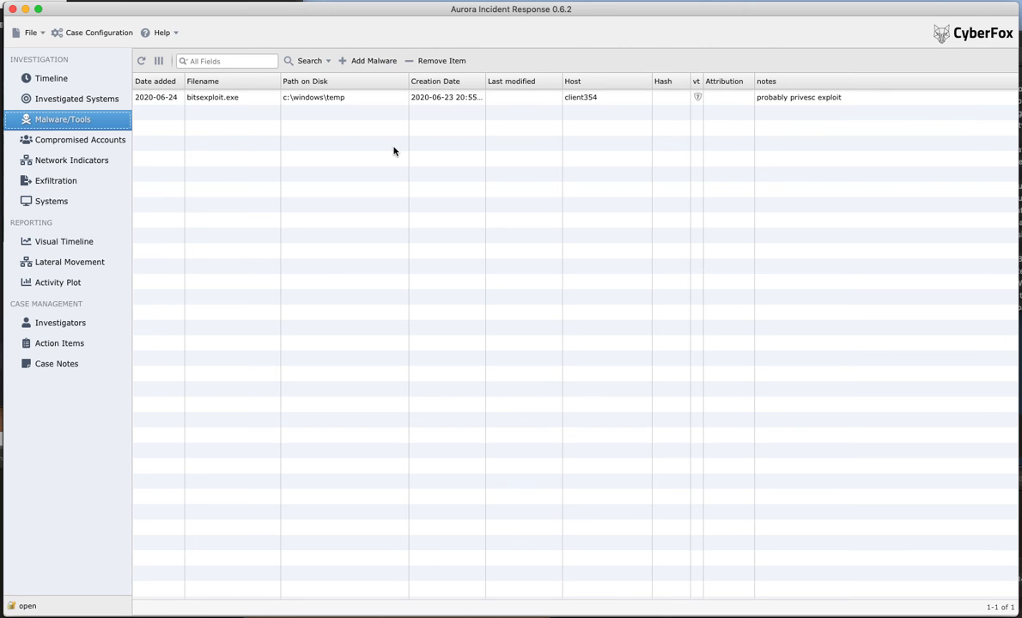
pyautogui.click(66, 81)
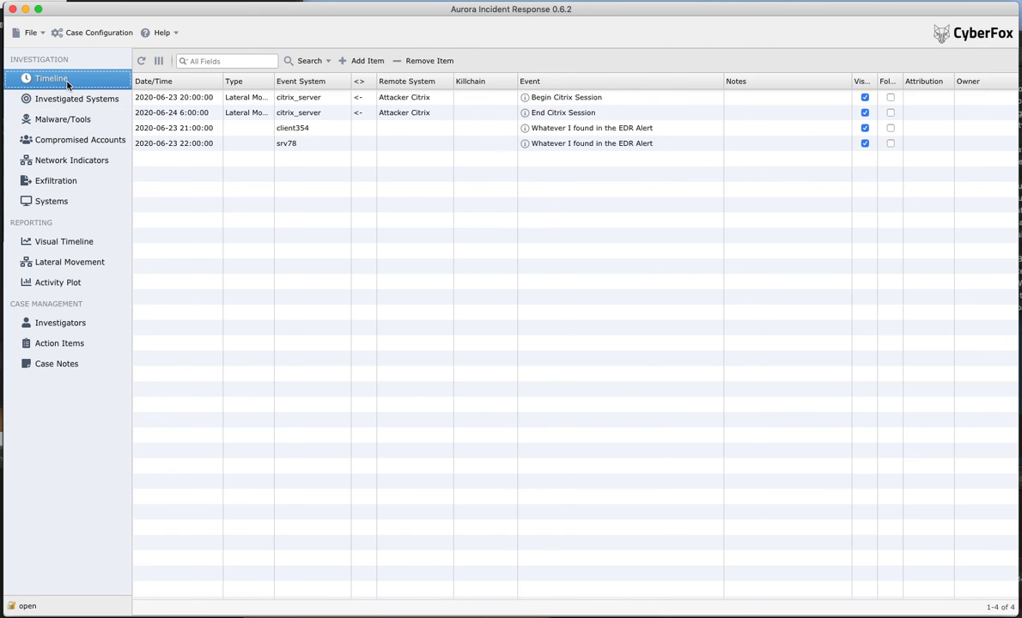
pyautogui.click(367, 61)
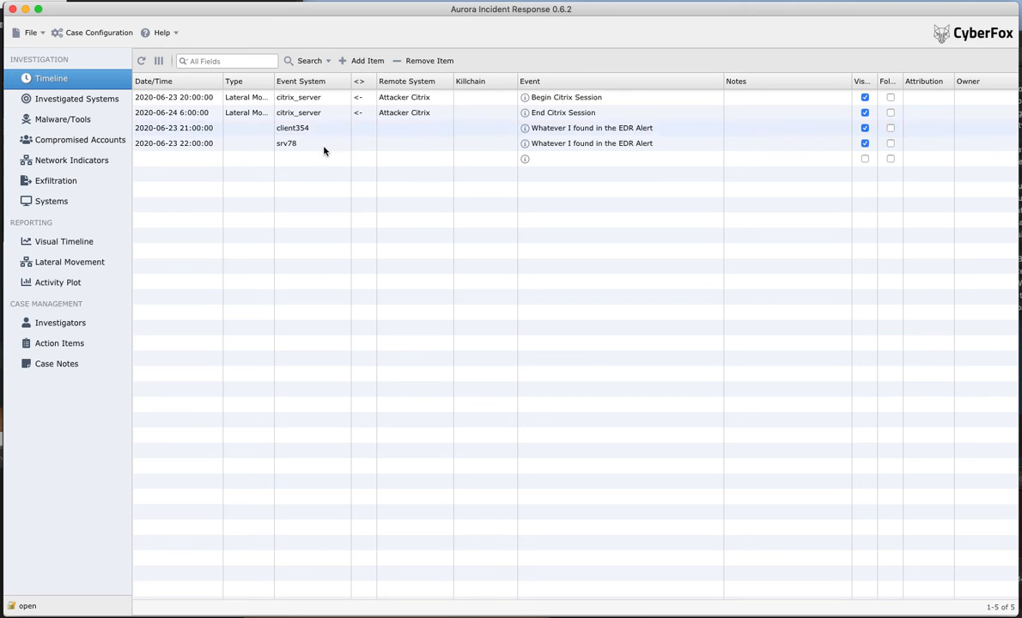
# Add a record to the investigated systems with srv45 as its hostname.
pyautogui.click(69, 120)
pyautogui.click(59, 140)
pyautogui.click(57, 99)
pyautogui.click(383, 62)
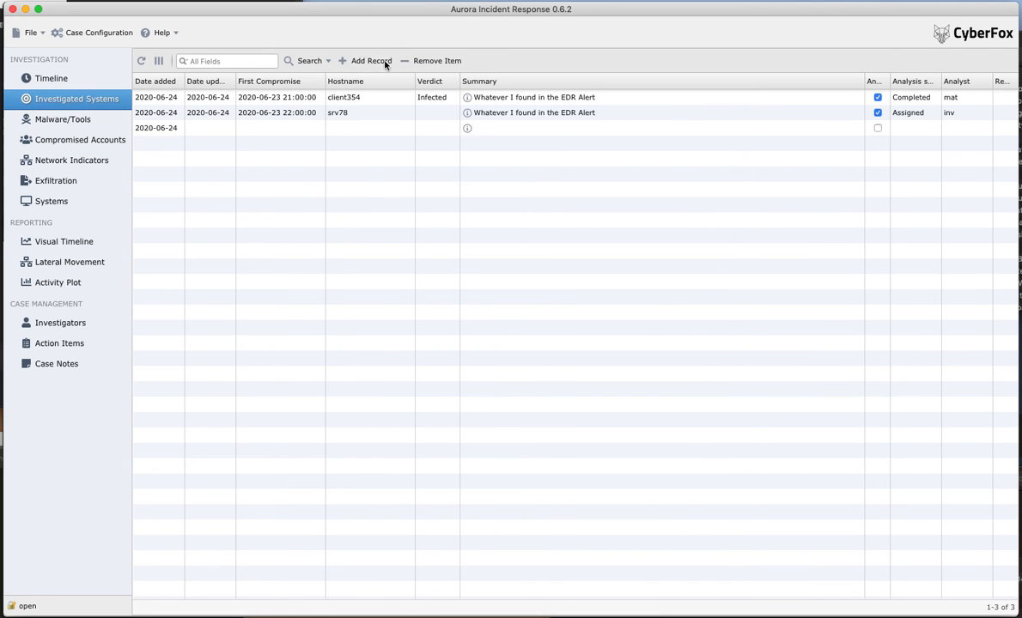
pyautogui.doubleClick(361, 131)
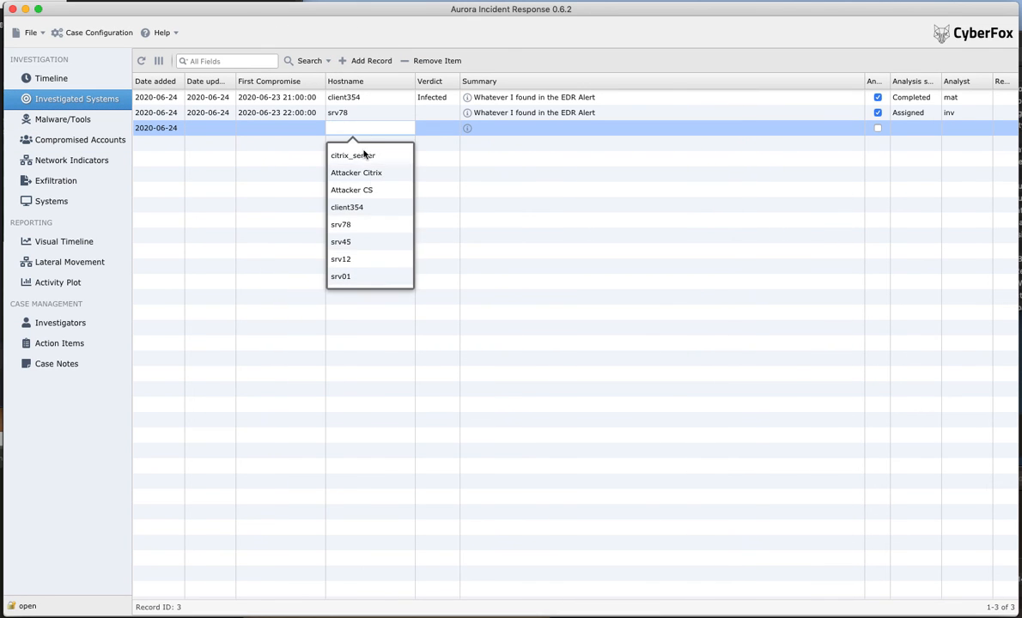
pyautogui.click(357, 248)
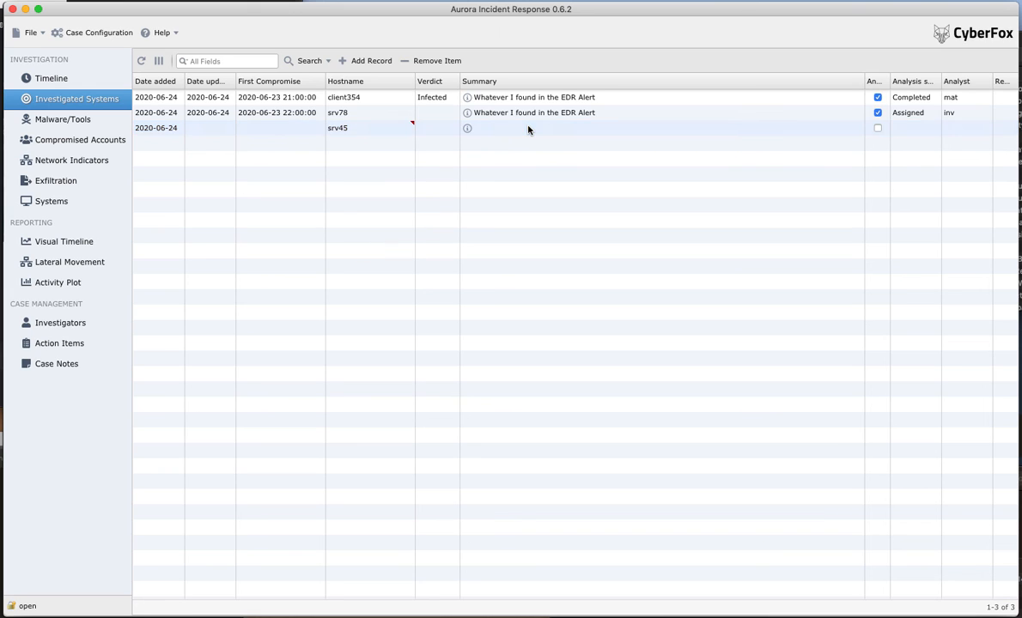
# Enter "Server streaming mstsc.exe" as the summary of the srv45 record in the investigated systems.
pyautogui.doubleClick(528, 128)
pyautogui.write('Server stream')
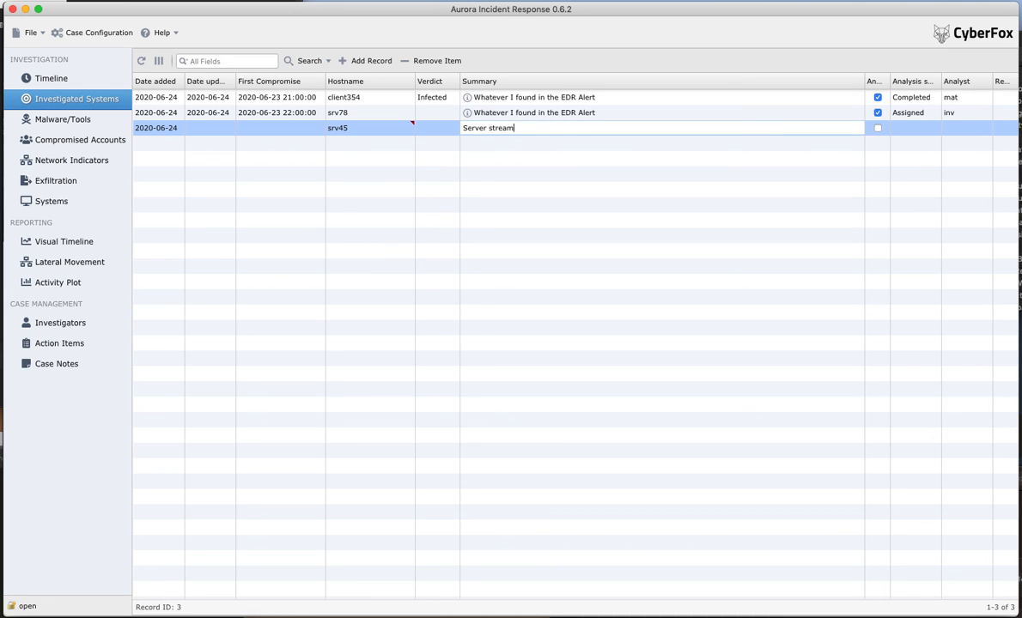
pyautogui.write('ing mstsc.exe')
pyautogui.press('Return')
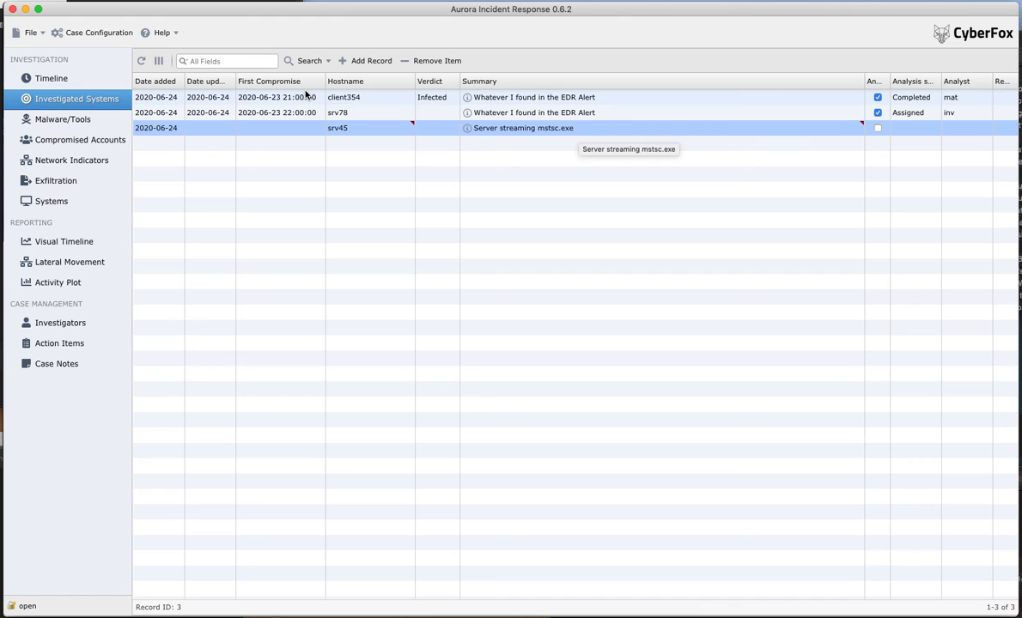
# Add another blank item to the timeline and fill the first blank one with event system srv45 and remote system srv12.
pyautogui.click(51, 82)
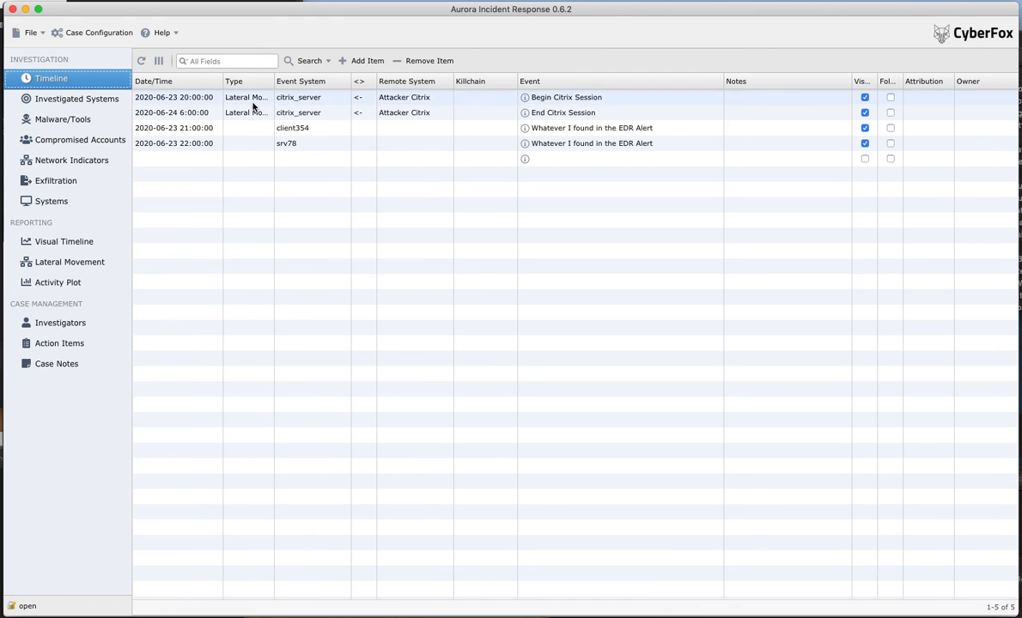
pyautogui.click(351, 62)
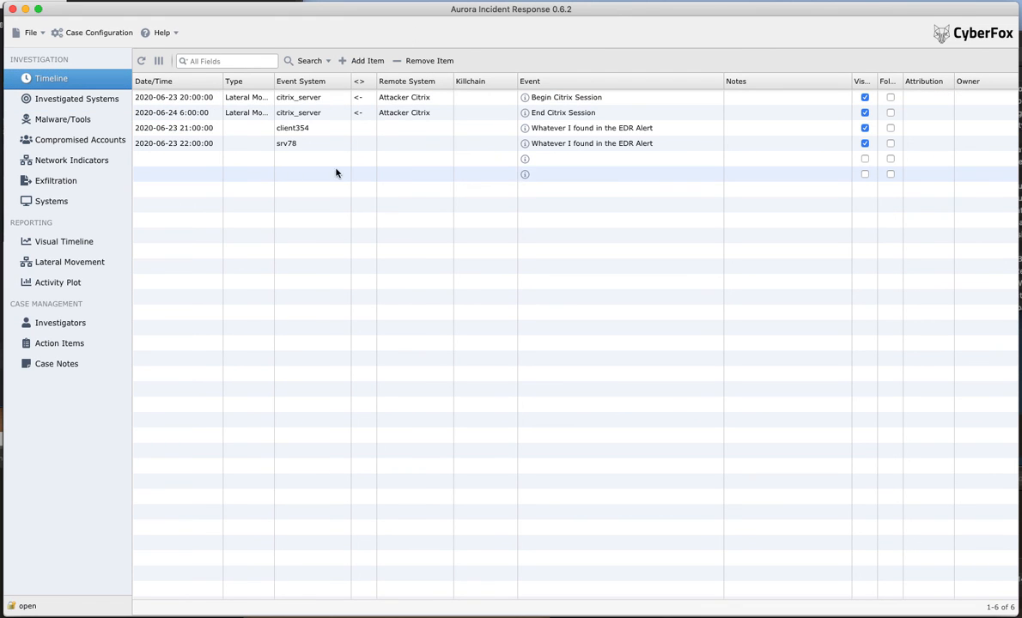
pyautogui.click(193, 158)
pyautogui.click(277, 162)
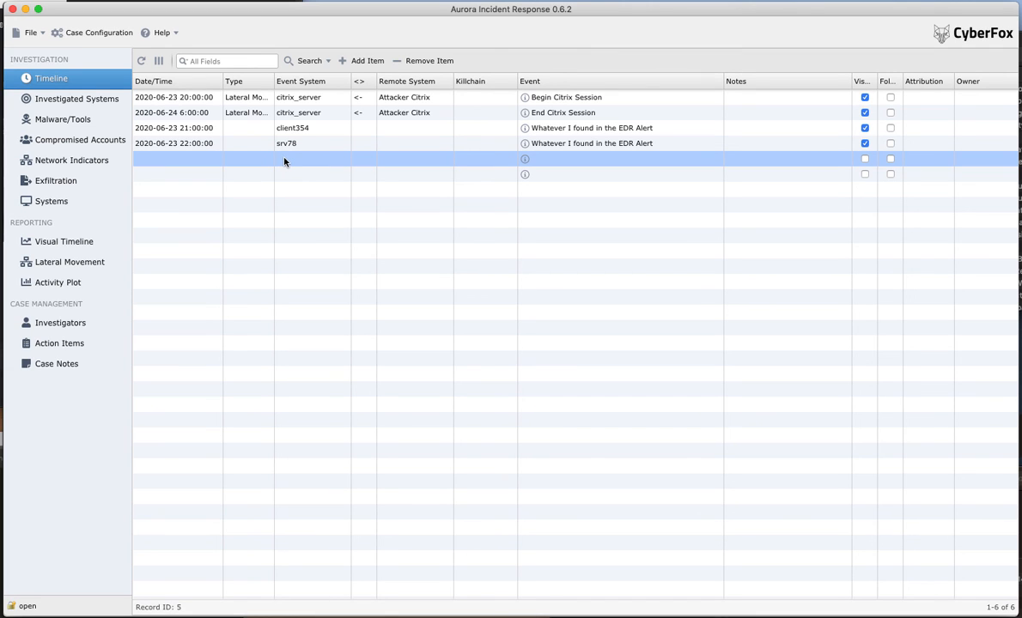
pyautogui.doubleClick(292, 162)
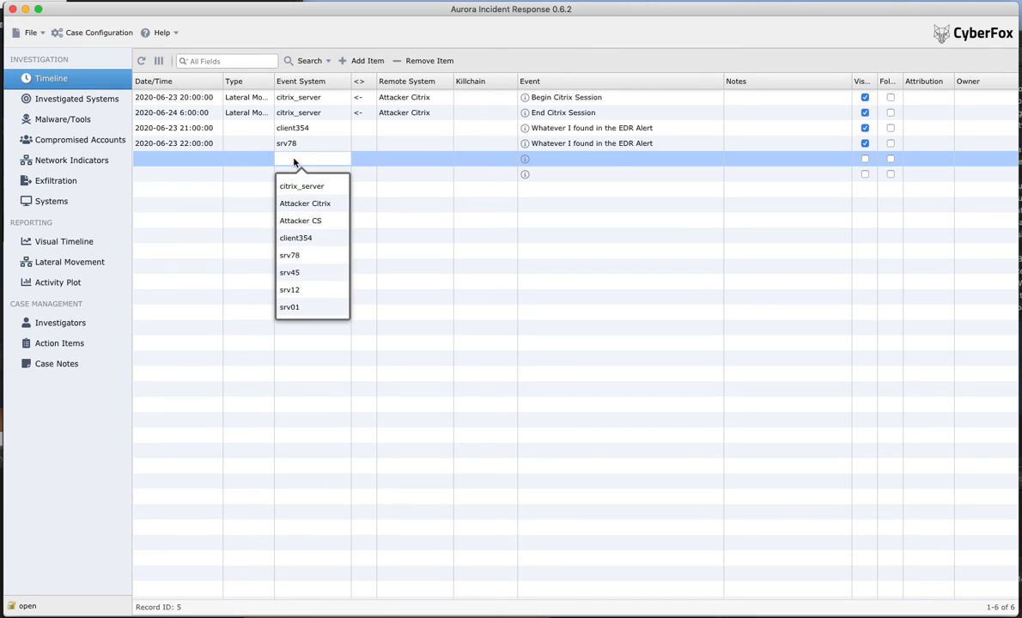
pyautogui.click(326, 273)
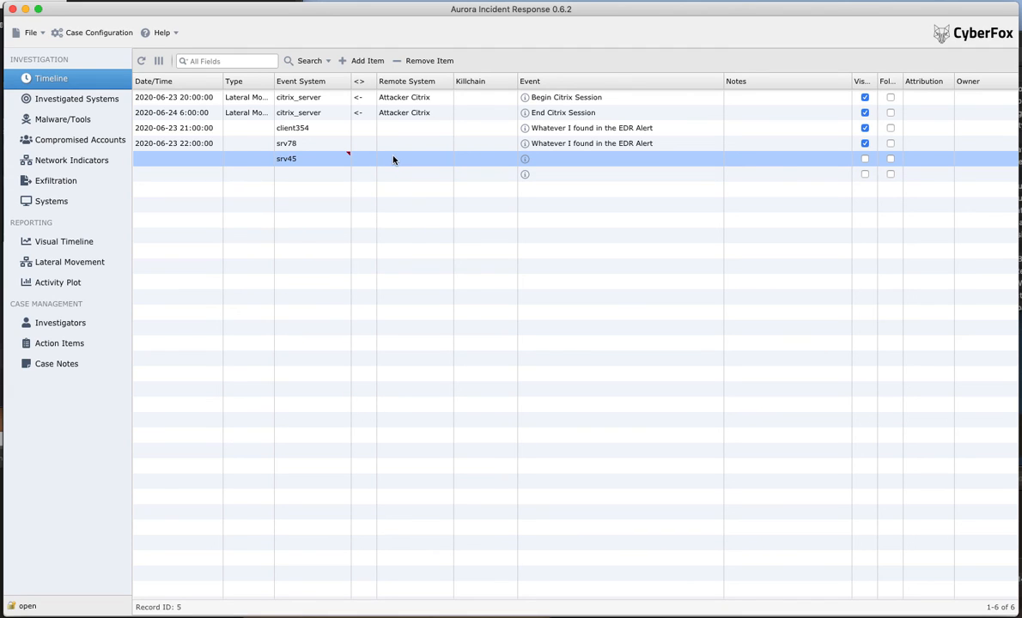
pyautogui.doubleClick(393, 160)
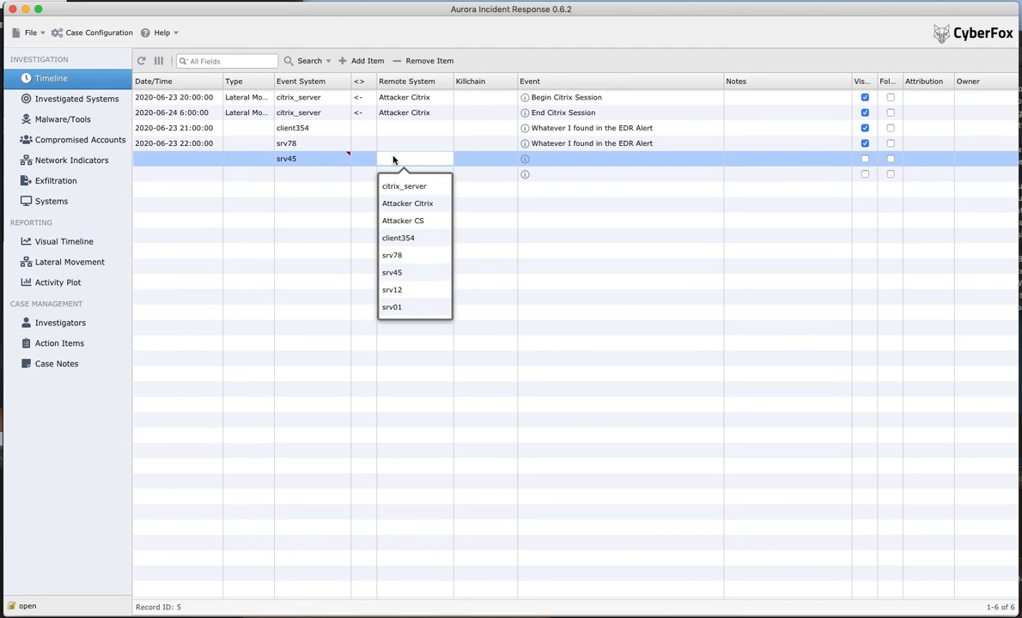
pyautogui.click(398, 292)
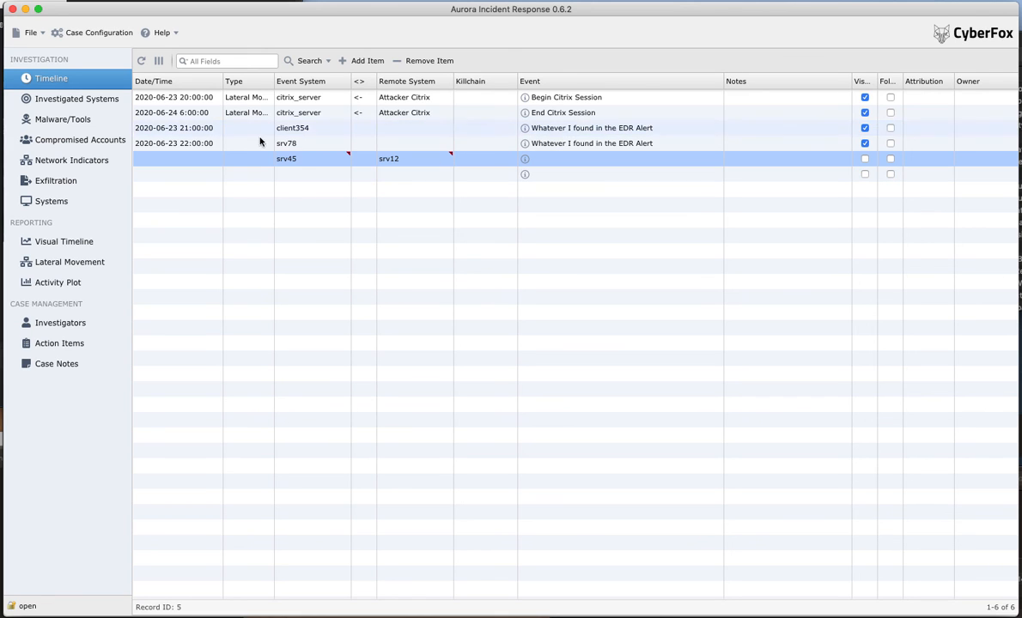
# Fill the remaining blank timeline item with event system srv45 and remote system srv78.
pyautogui.doubleClick(297, 173)
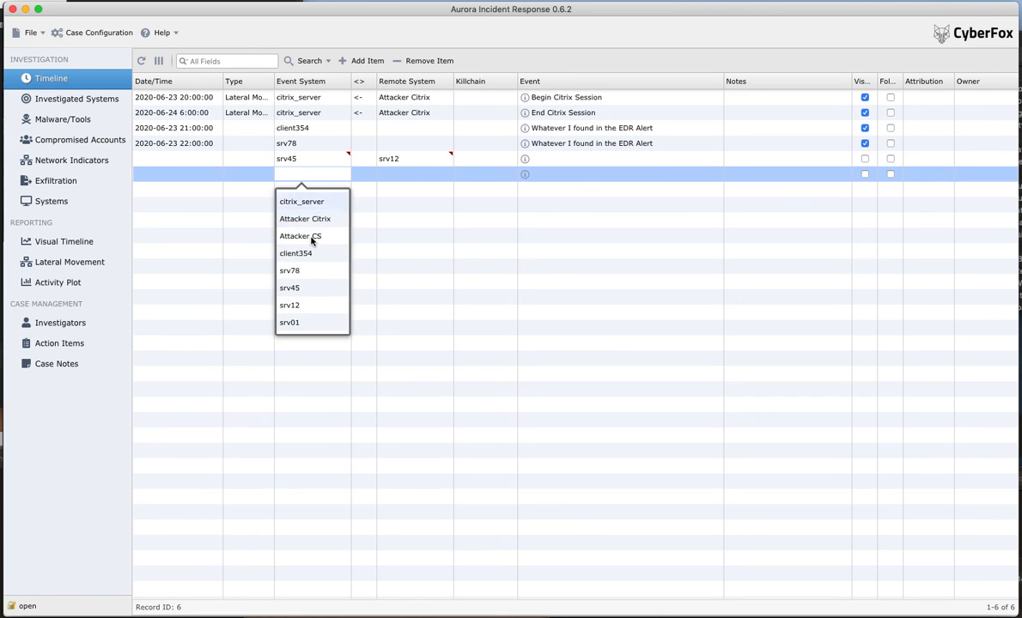
pyautogui.click(293, 287)
pyautogui.doubleClick(399, 175)
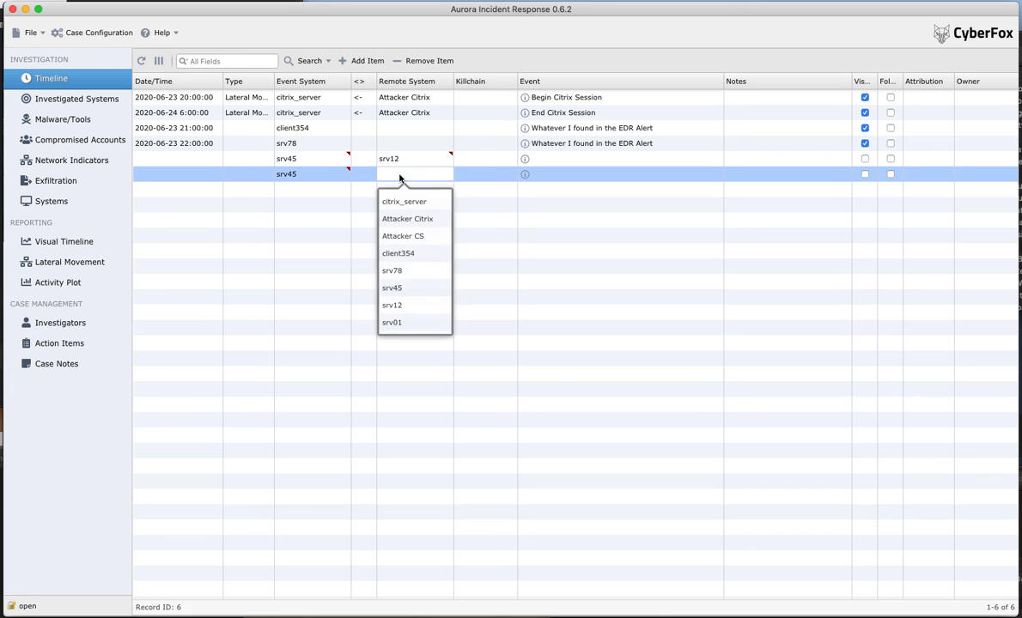
pyautogui.click(375, 255)
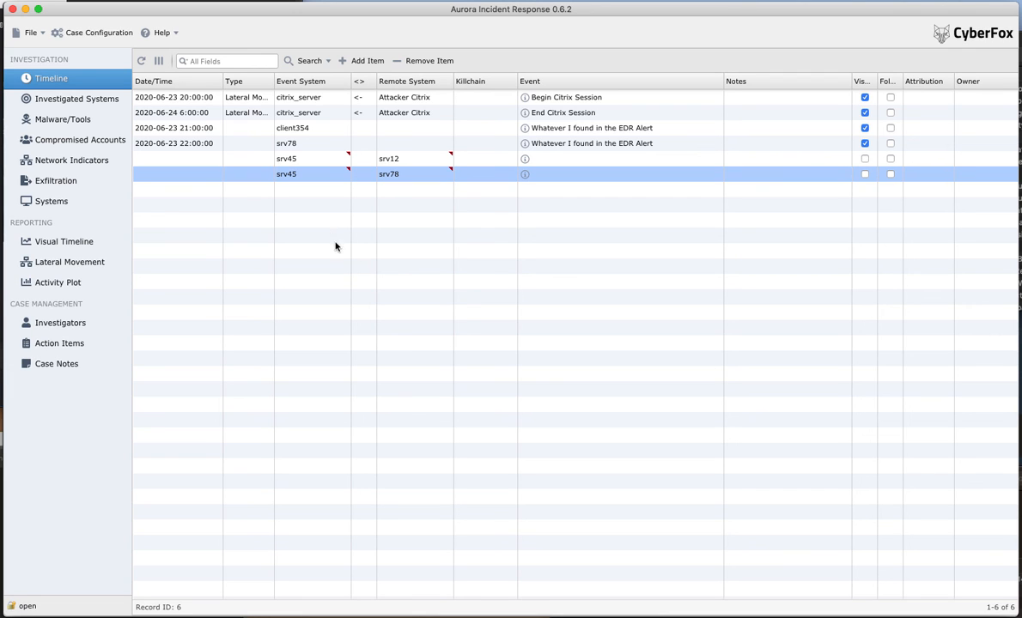
# Add two more timeline items, with client354 and srv01 as their event systems.
pyautogui.click(365, 61)
pyautogui.click(312, 191)
pyautogui.click(312, 191)
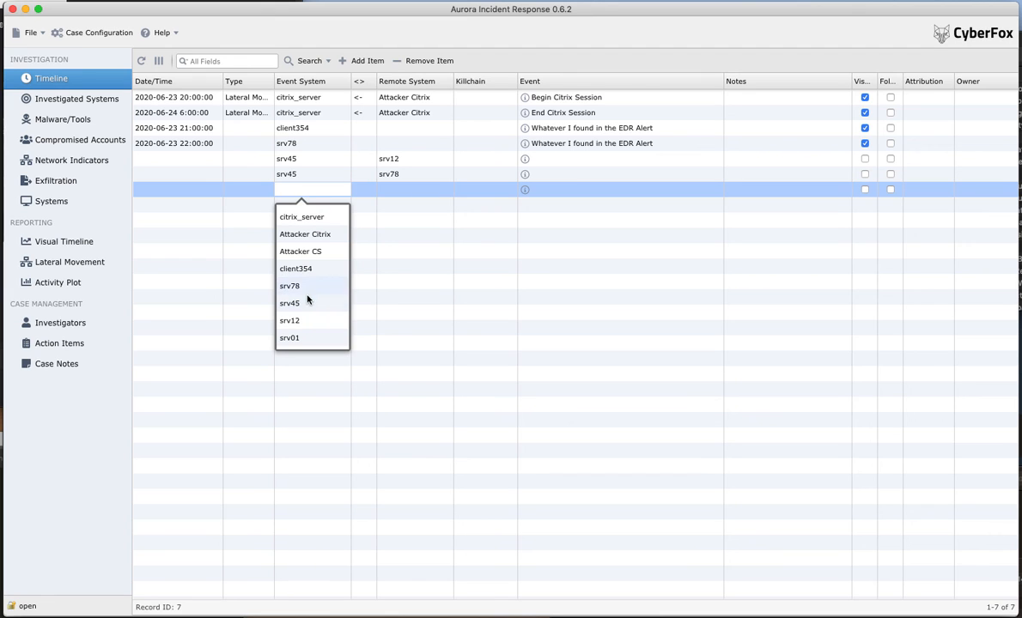
pyautogui.click(309, 270)
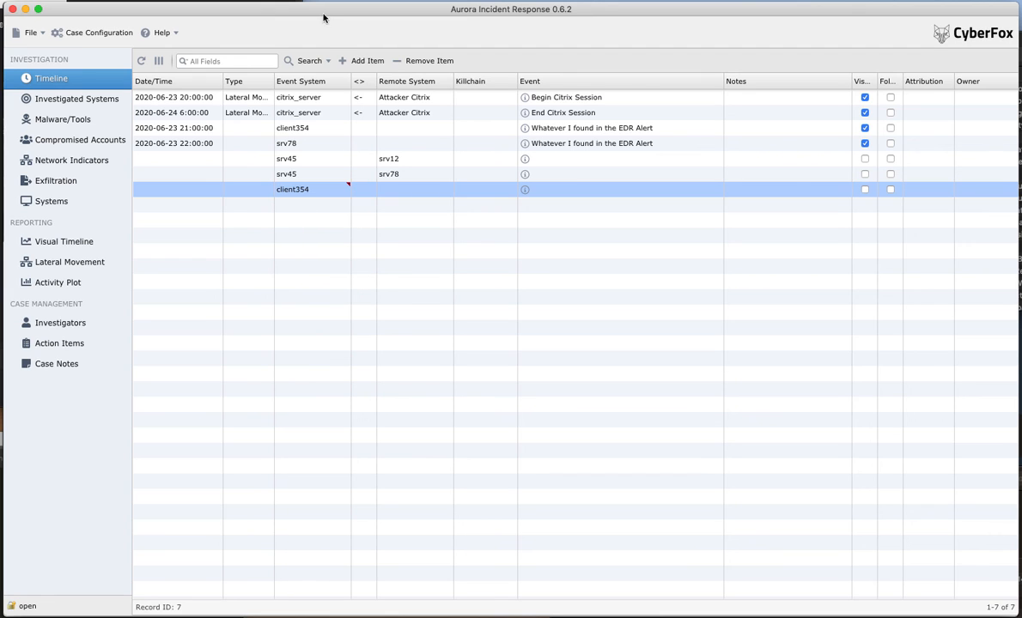
pyautogui.click(350, 61)
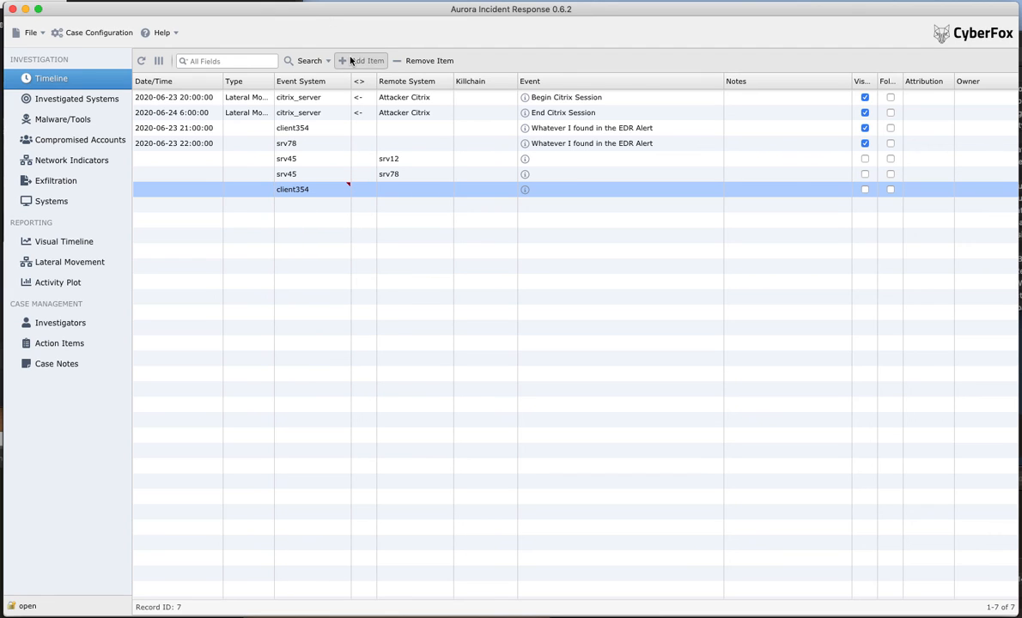
pyautogui.doubleClick(312, 209)
pyautogui.click(313, 352)
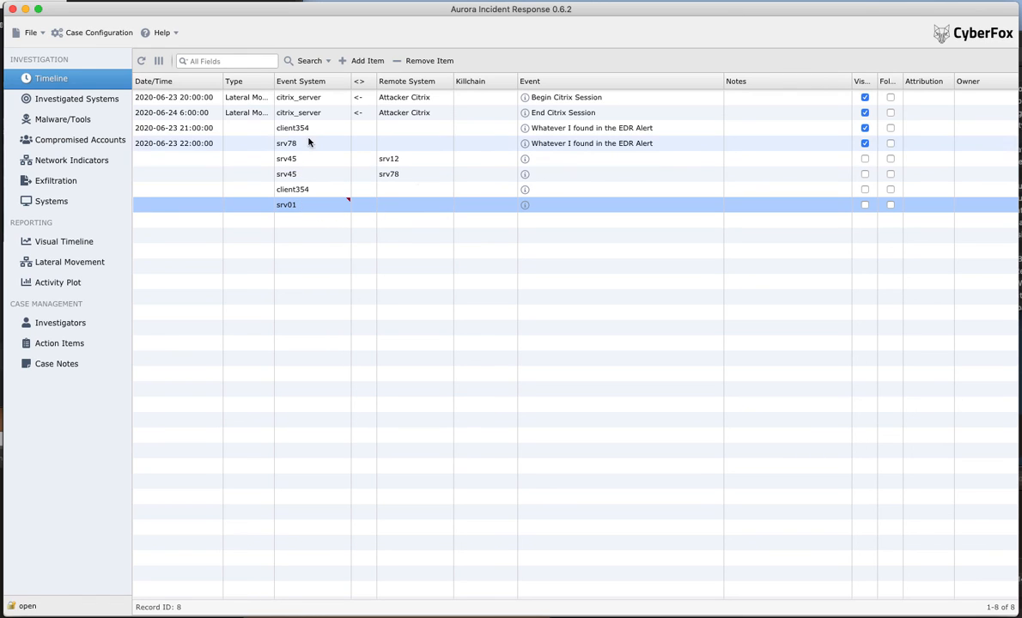
pyautogui.doubleClick(386, 160)
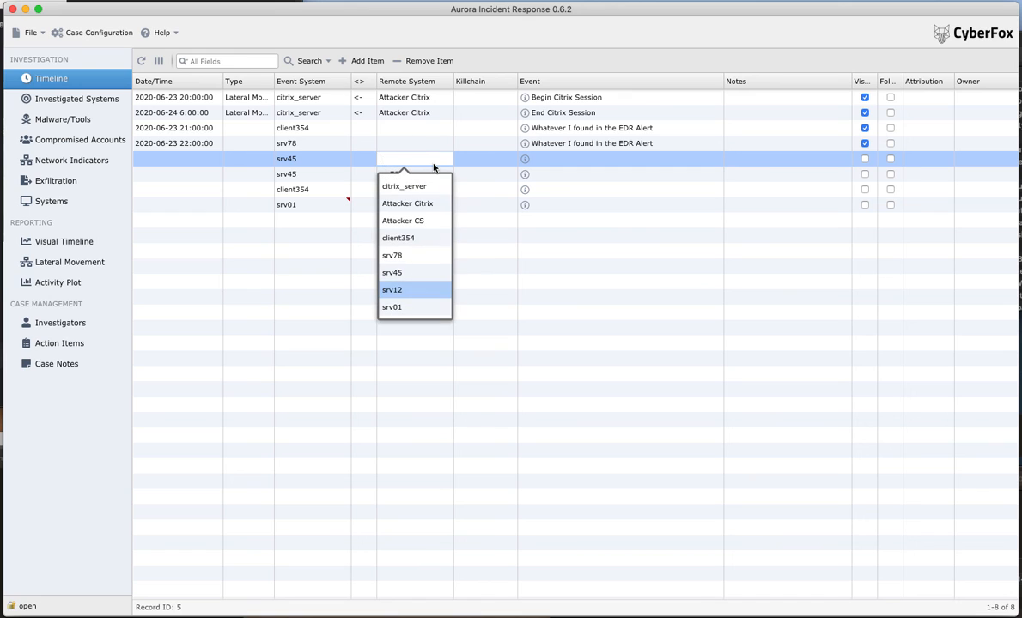
pyautogui.click(409, 272)
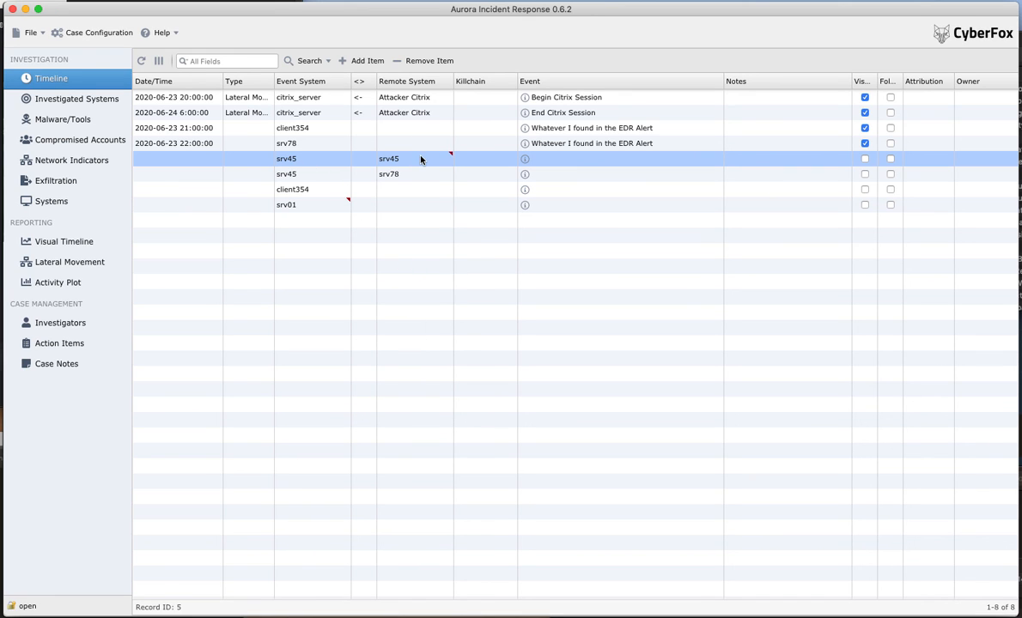
pyautogui.doubleClick(421, 159)
pyautogui.click(411, 292)
# In the last two timeline items, pair event system srv45 with remote system client354, and srv01 with remote system srv01.
pyautogui.doubleClick(317, 194)
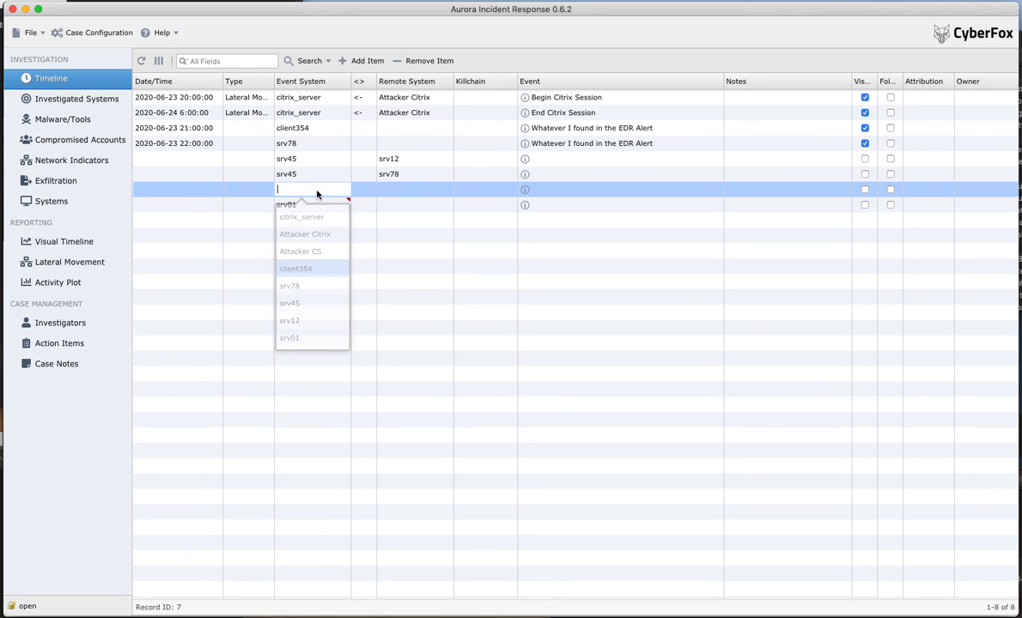
pyautogui.click(316, 290)
pyautogui.doubleClick(392, 190)
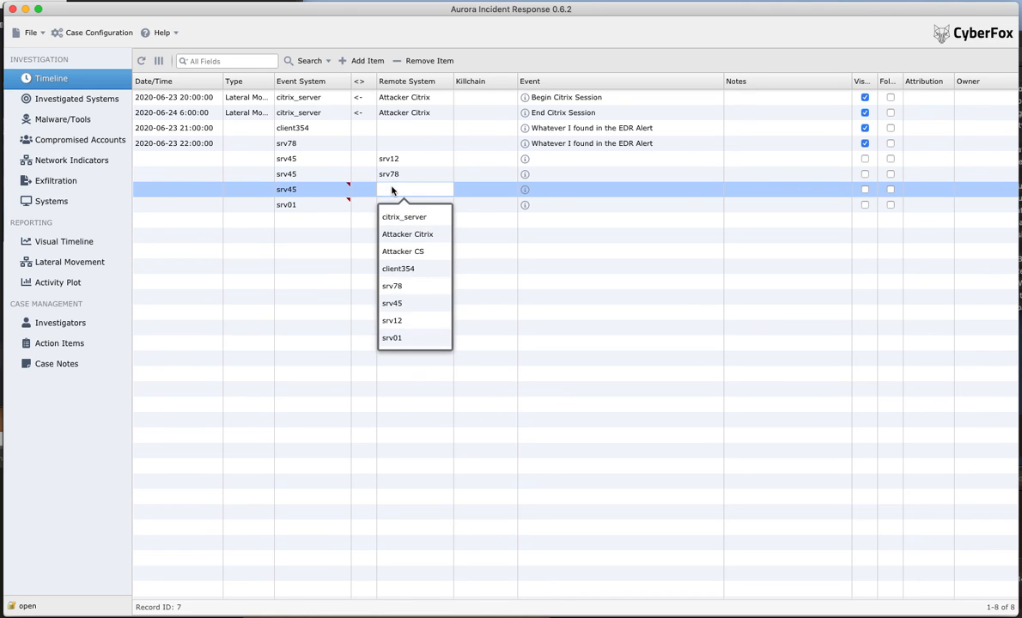
pyautogui.doubleClick(408, 190)
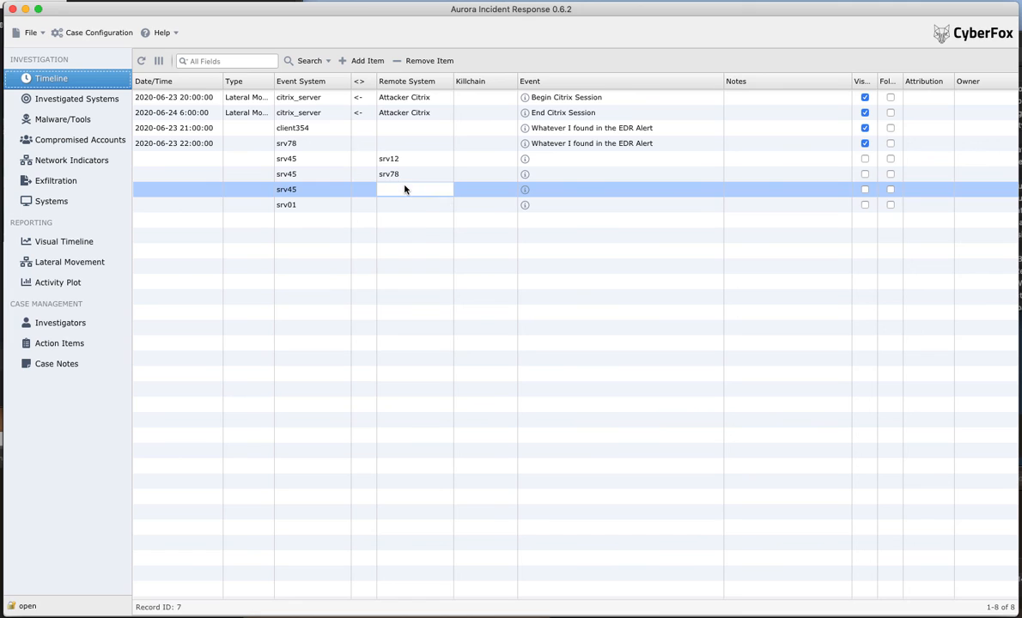
pyautogui.click(401, 324)
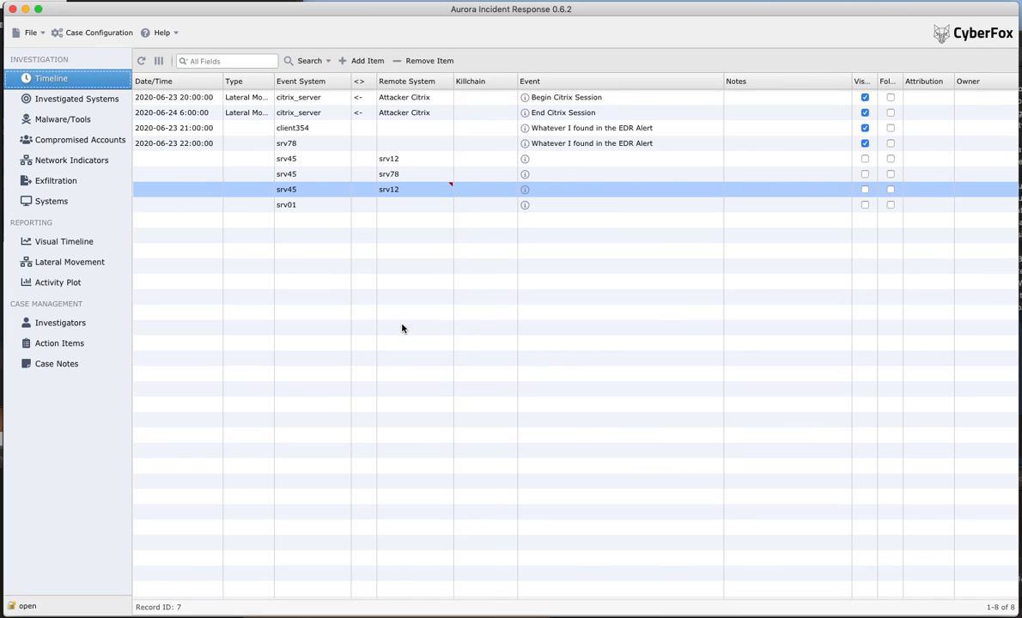
pyautogui.doubleClick(404, 192)
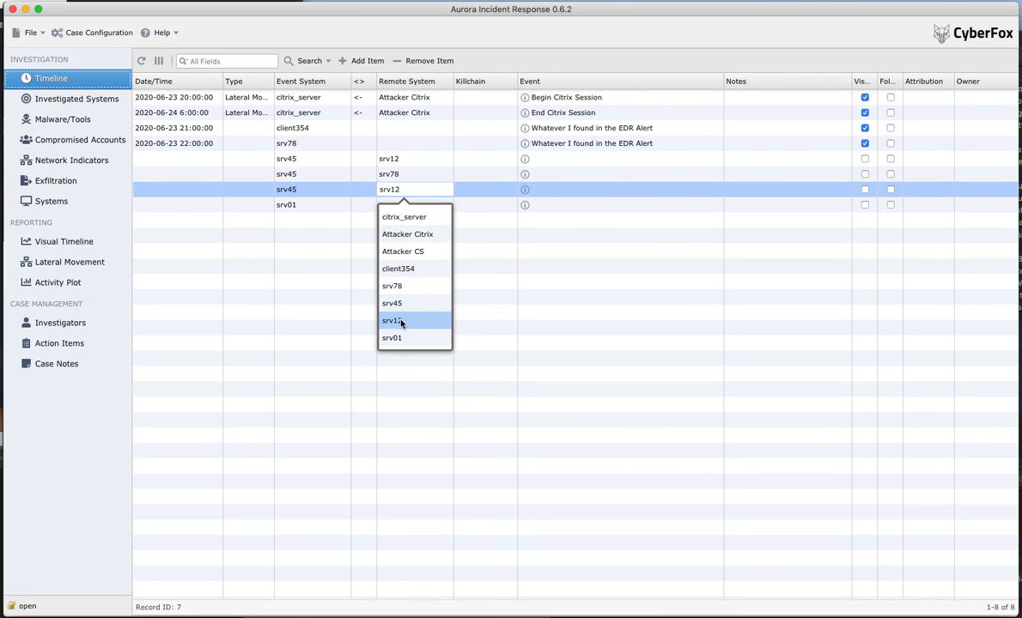
pyautogui.click(406, 273)
pyautogui.doubleClick(408, 206)
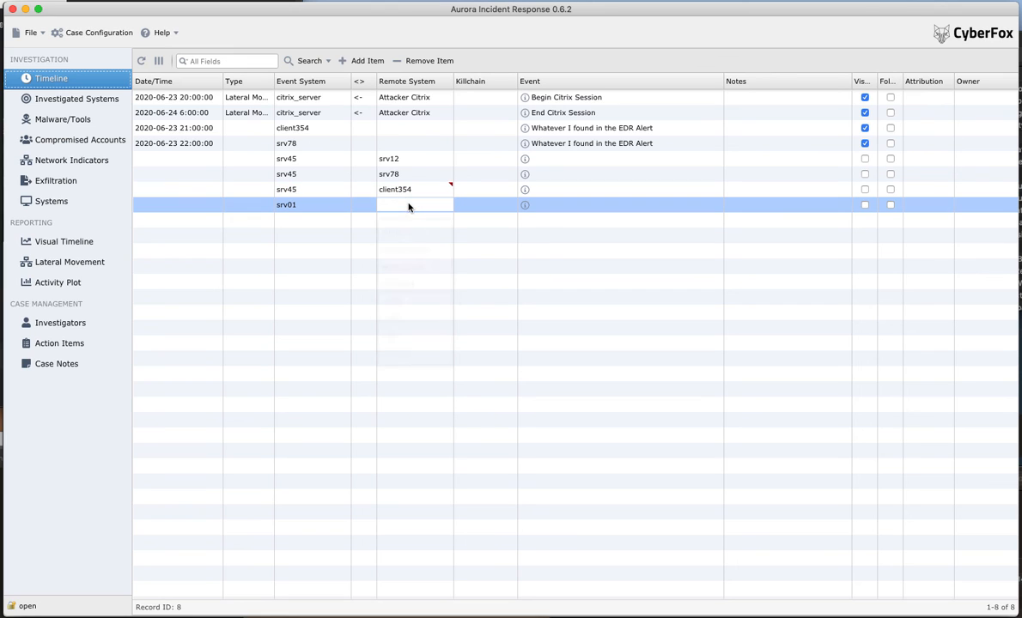
pyautogui.click(413, 355)
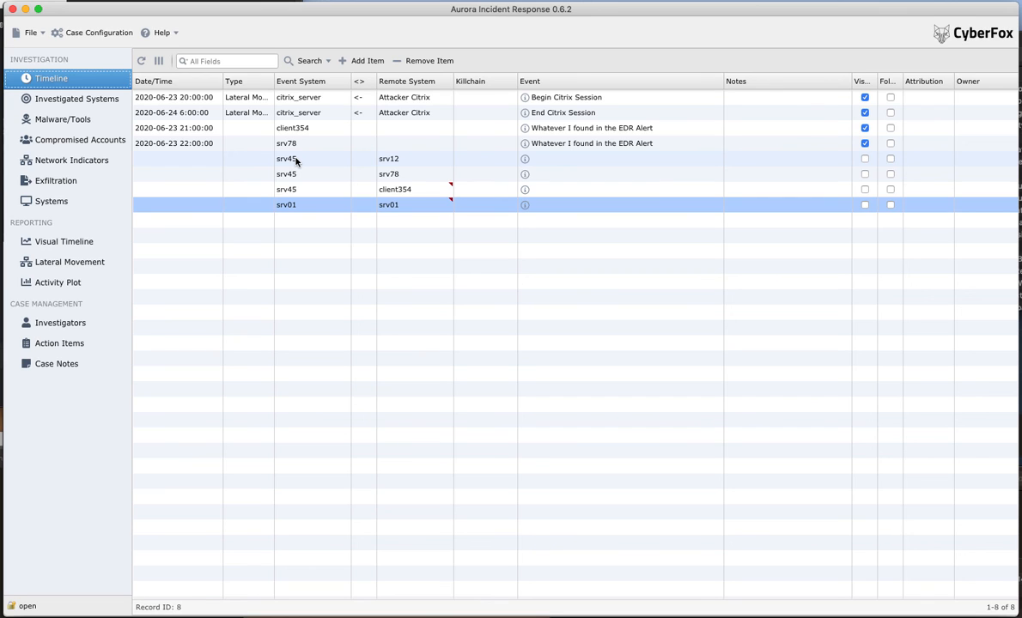
# Set the direction of the three srv45 items and the srv01 item to ->, and view the lateral movement graph.
pyautogui.click(365, 159)
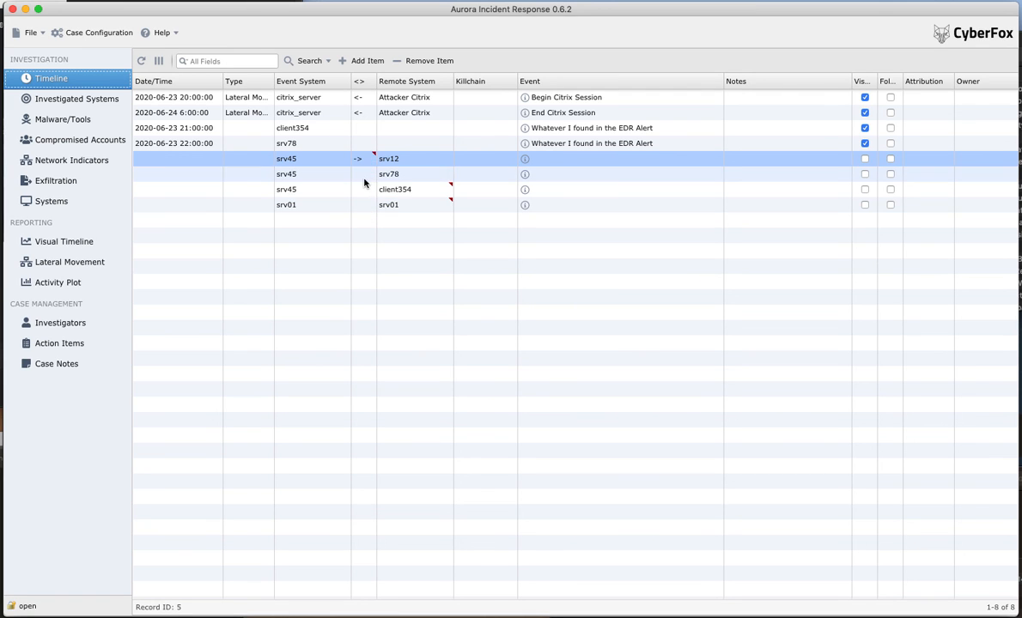
pyautogui.click(364, 173)
pyautogui.click(355, 212)
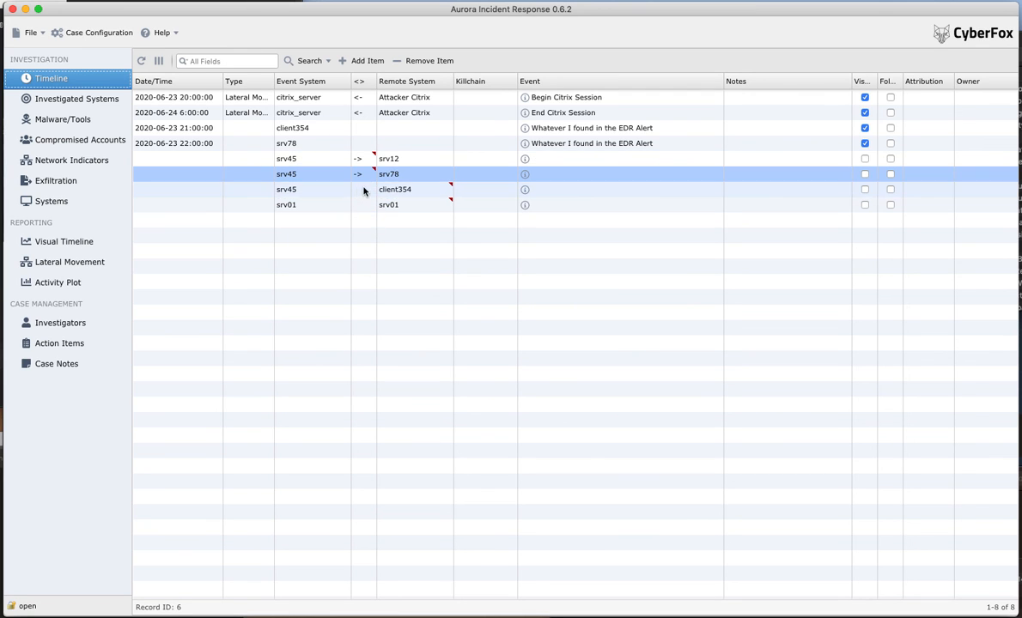
pyautogui.click(364, 189)
pyautogui.click(358, 227)
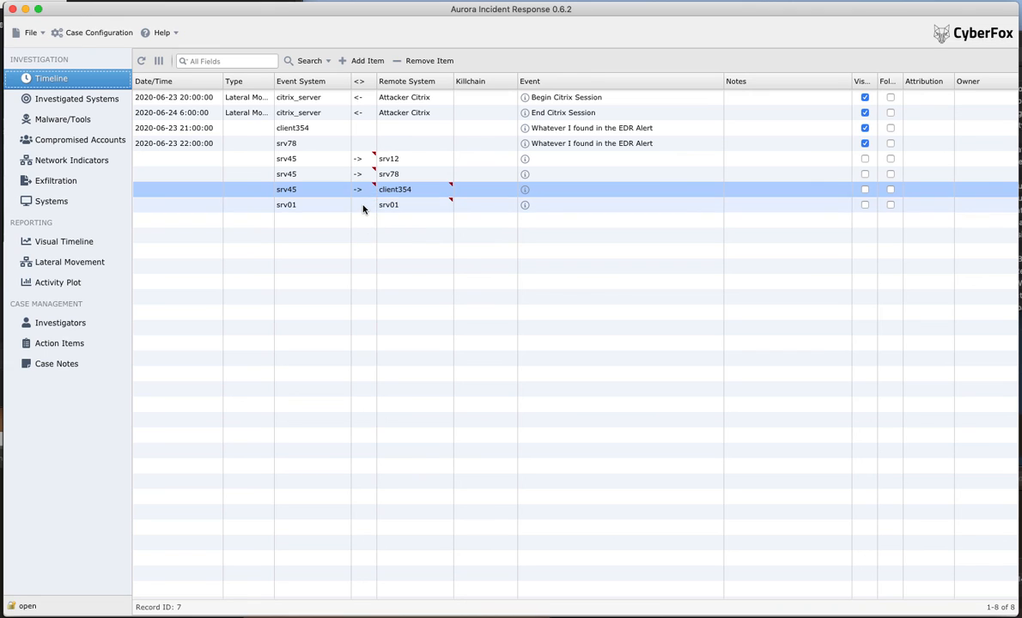
pyautogui.click(364, 205)
pyautogui.click(343, 237)
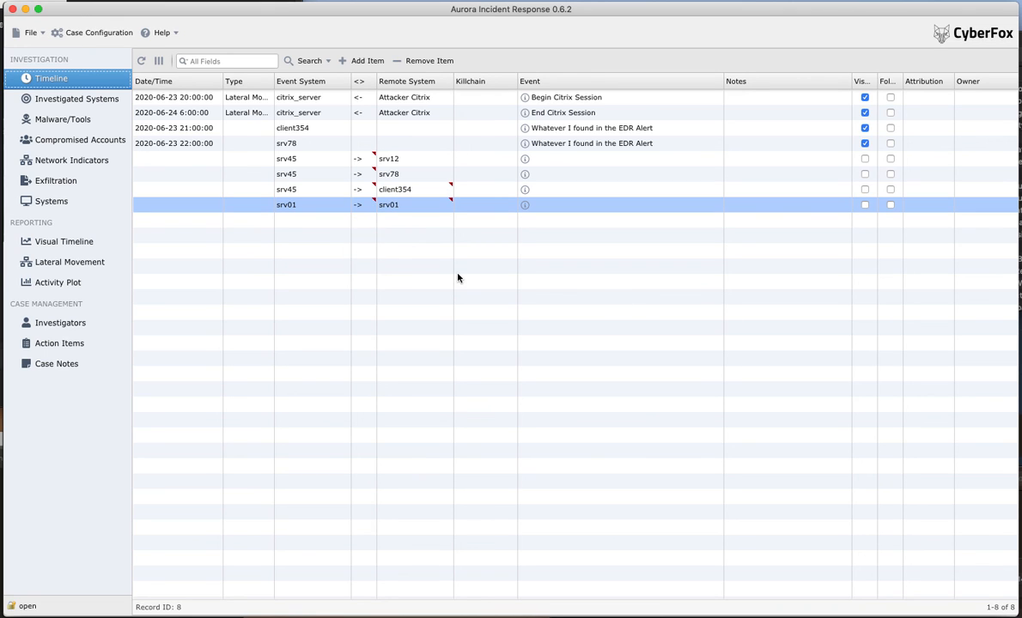
pyautogui.click(85, 270)
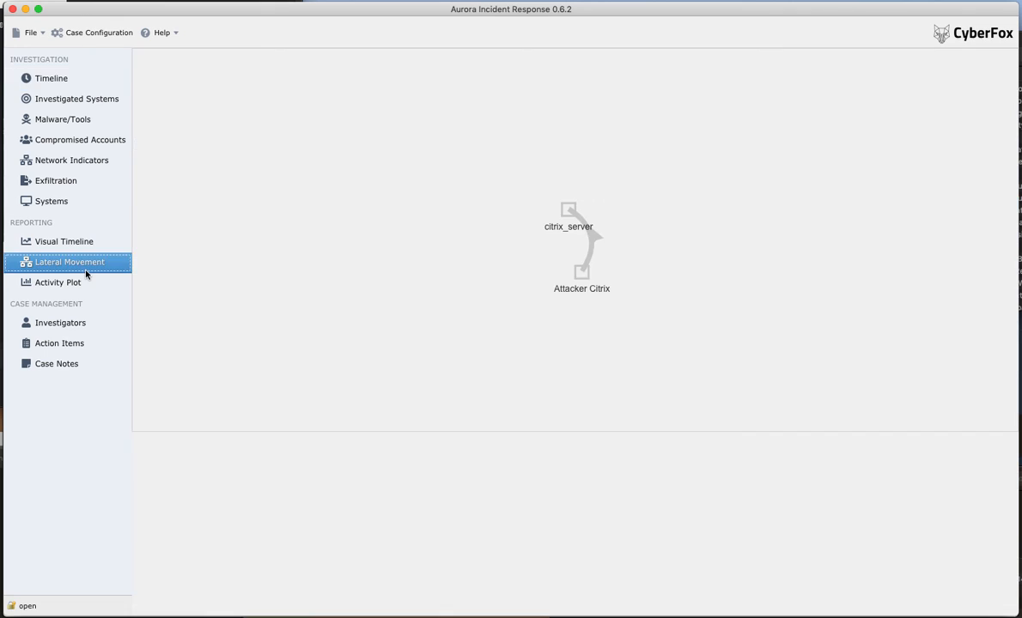
# Set the type of the 22:00 srv78 timeline event and the four undated items below it to Lateral Movement.
pyautogui.click(47, 78)
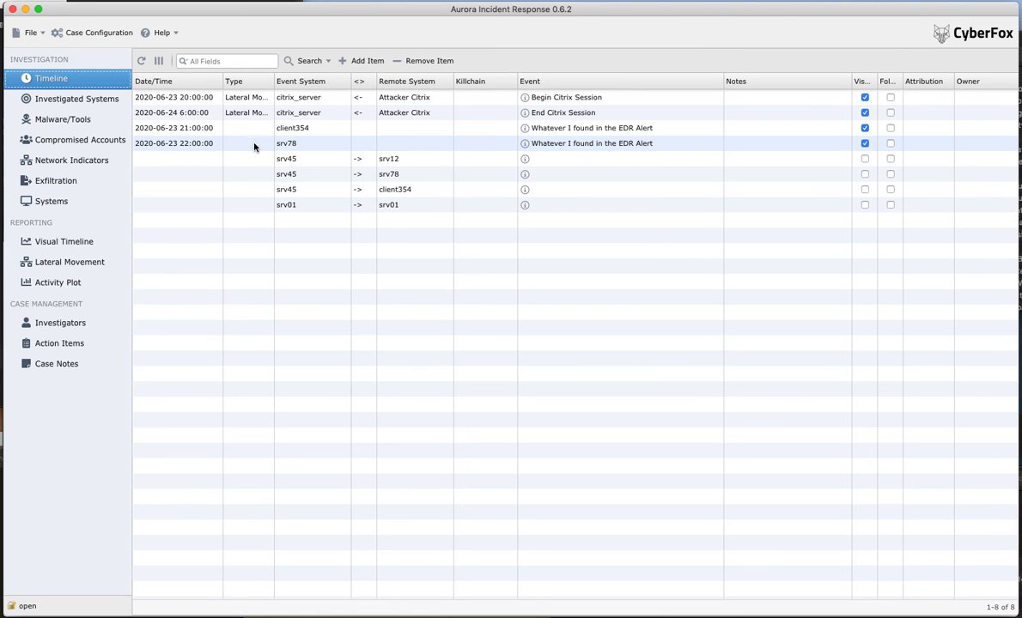
pyautogui.click(249, 144)
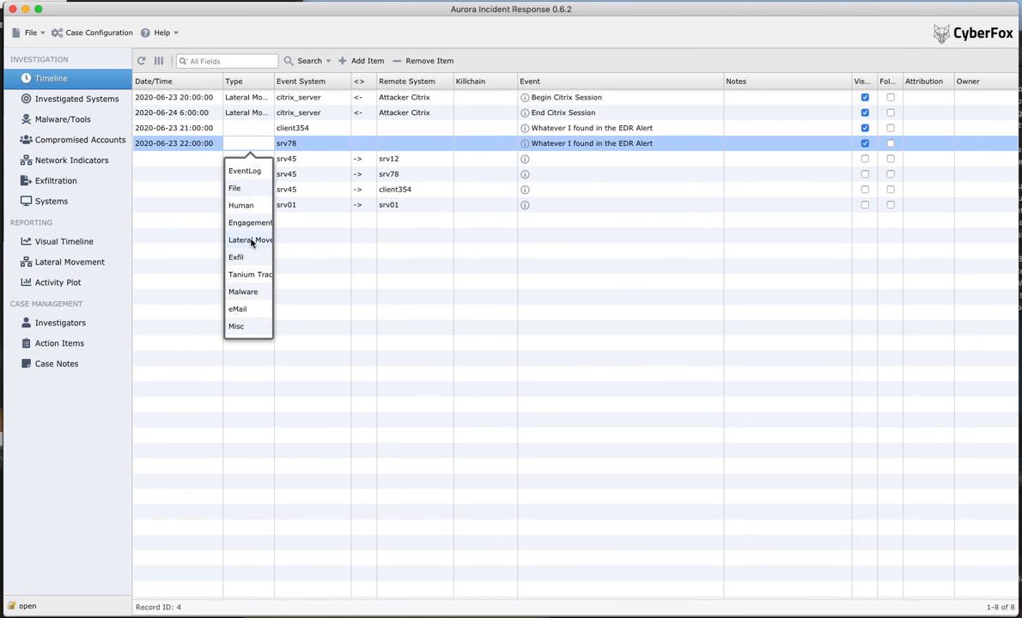
pyautogui.click(250, 241)
pyautogui.click(249, 160)
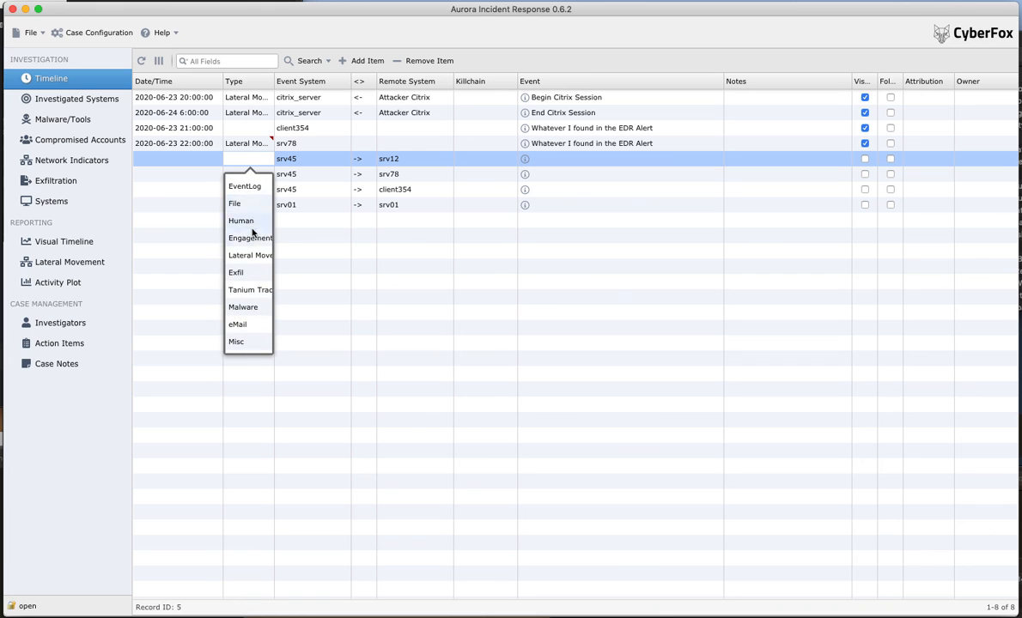
pyautogui.click(249, 255)
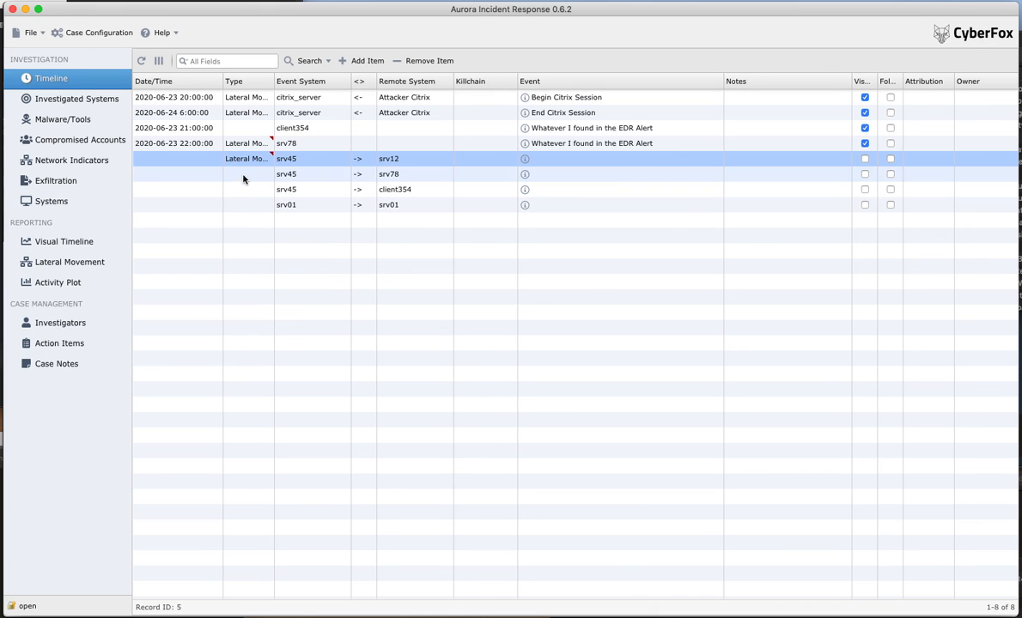
pyautogui.click(244, 176)
pyautogui.click(250, 270)
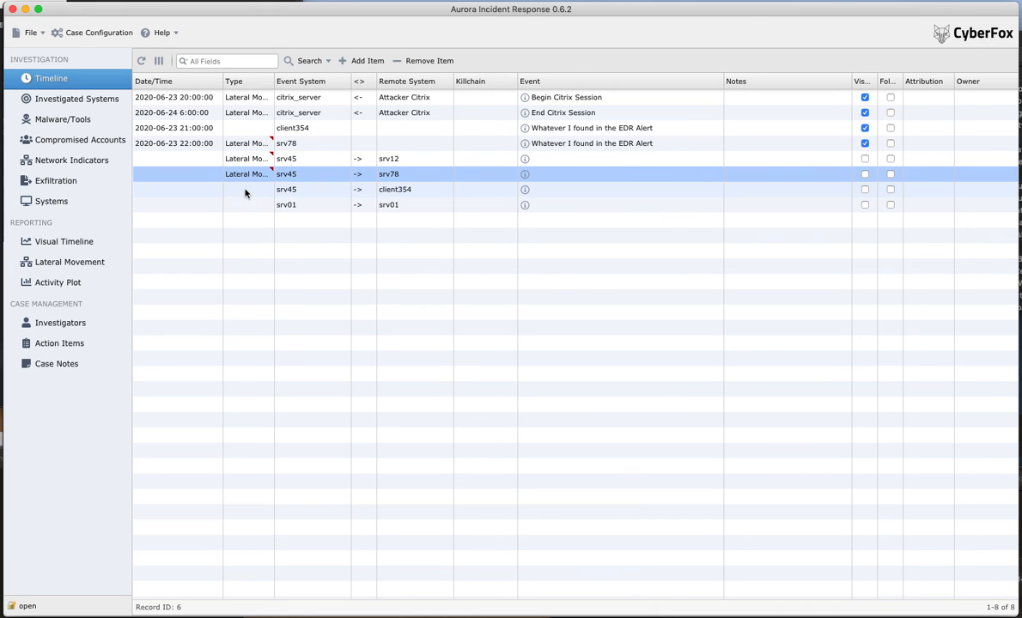
pyautogui.click(248, 191)
pyautogui.click(254, 284)
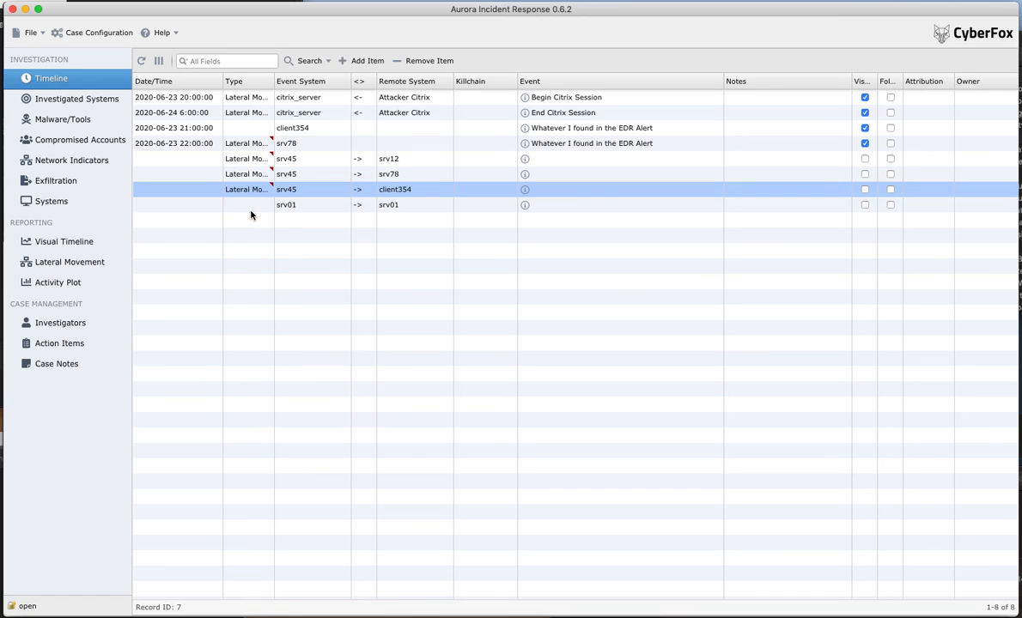
pyautogui.click(250, 206)
pyautogui.click(260, 299)
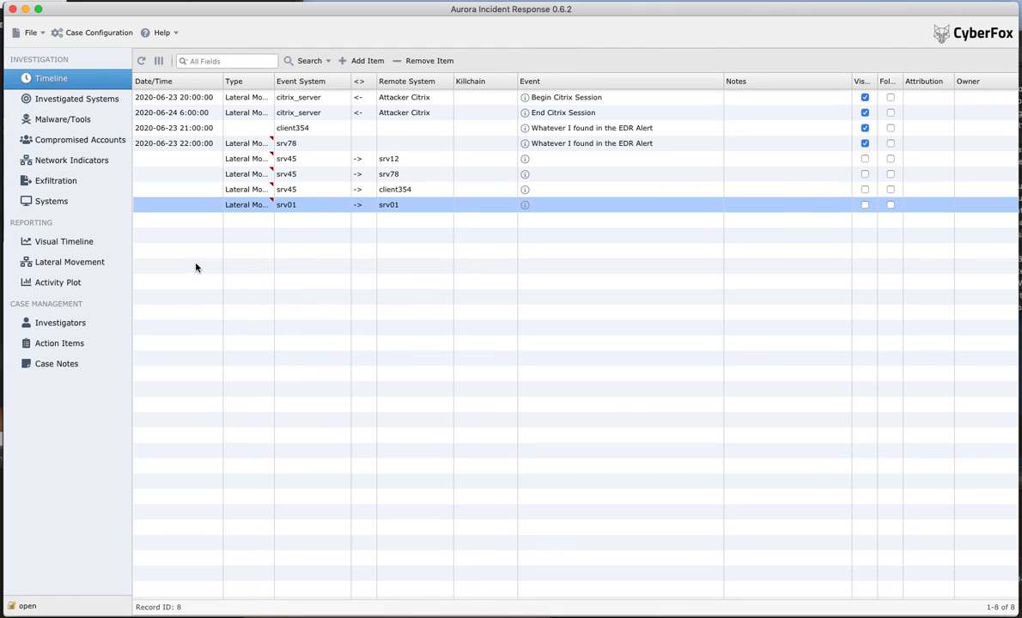
# View the lateral movement graph, and change the event system of the srv01-to-srv01 timeline item to srv45.
pyautogui.click(66, 262)
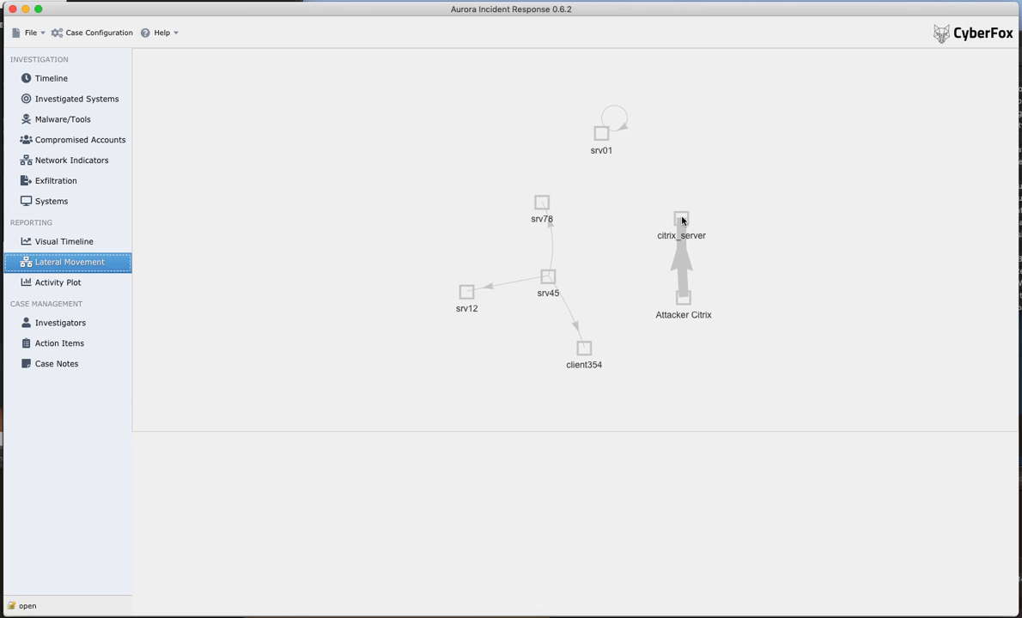
pyautogui.moveTo(683, 222); pyautogui.dragTo(678, 216)
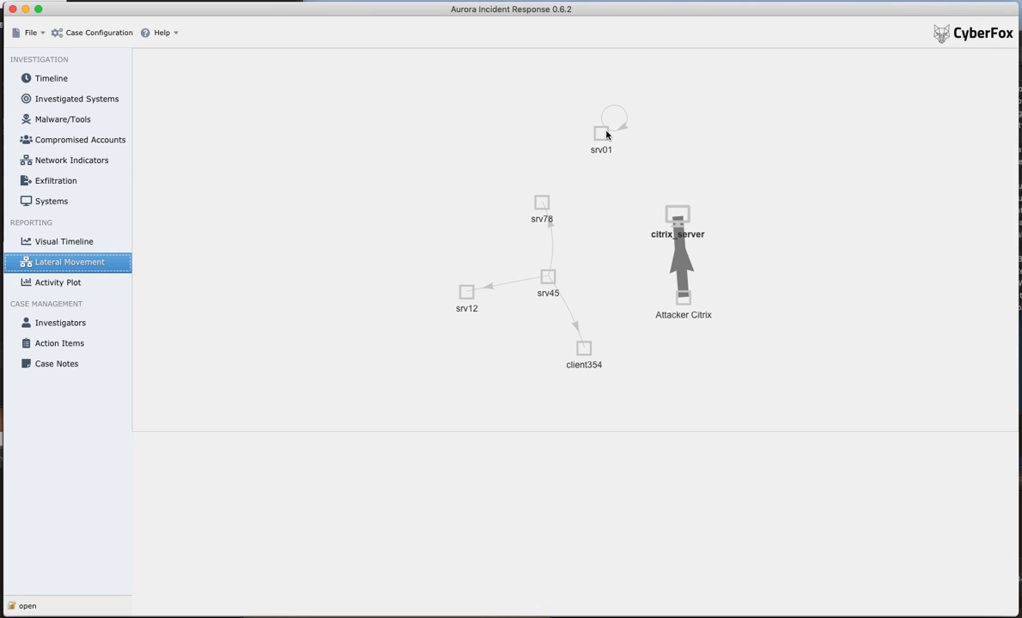
pyautogui.click(58, 83)
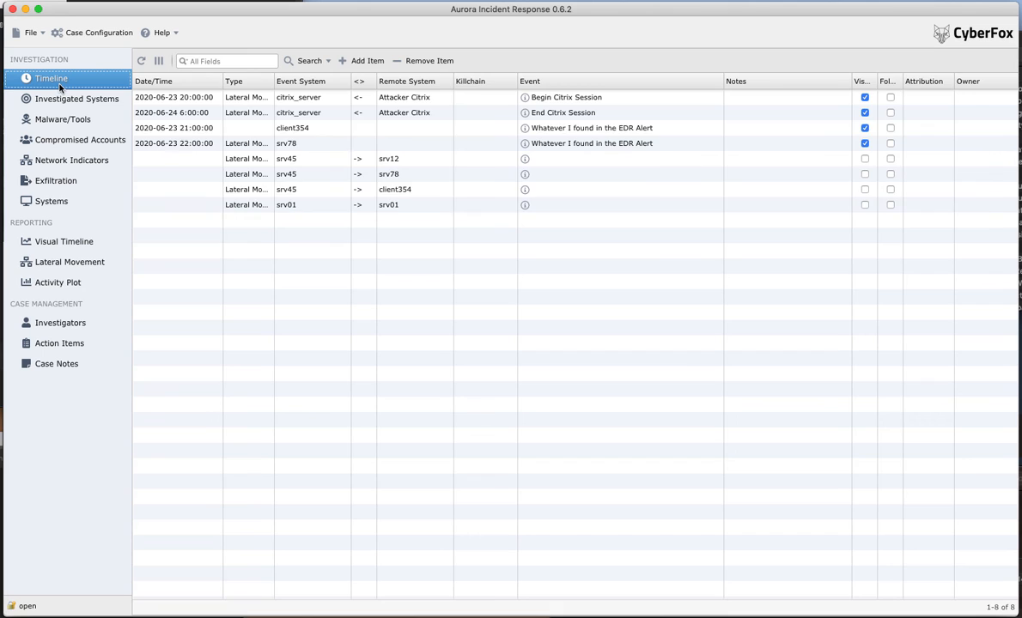
pyautogui.doubleClick(303, 206)
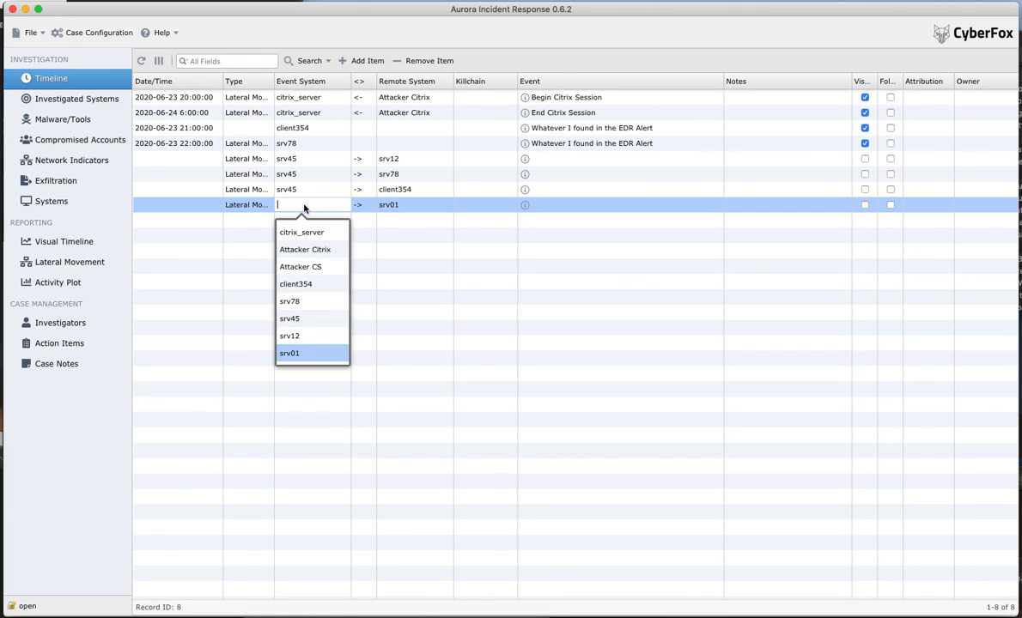
pyautogui.click(303, 321)
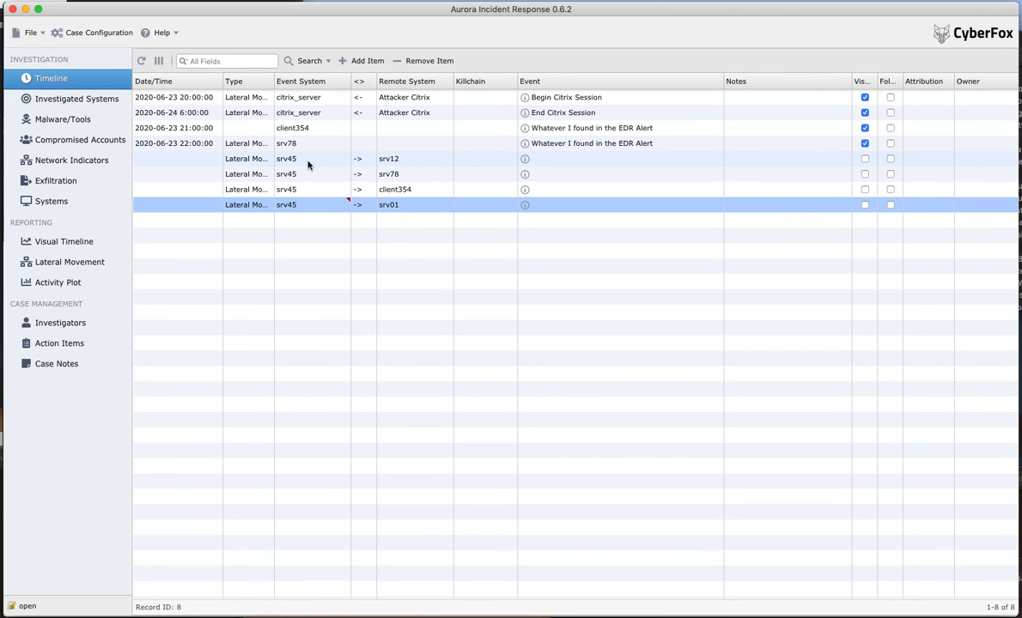
# Add a timeline item of type Lateral Movement with Attacker Citrix as its event system.
pyautogui.click(372, 61)
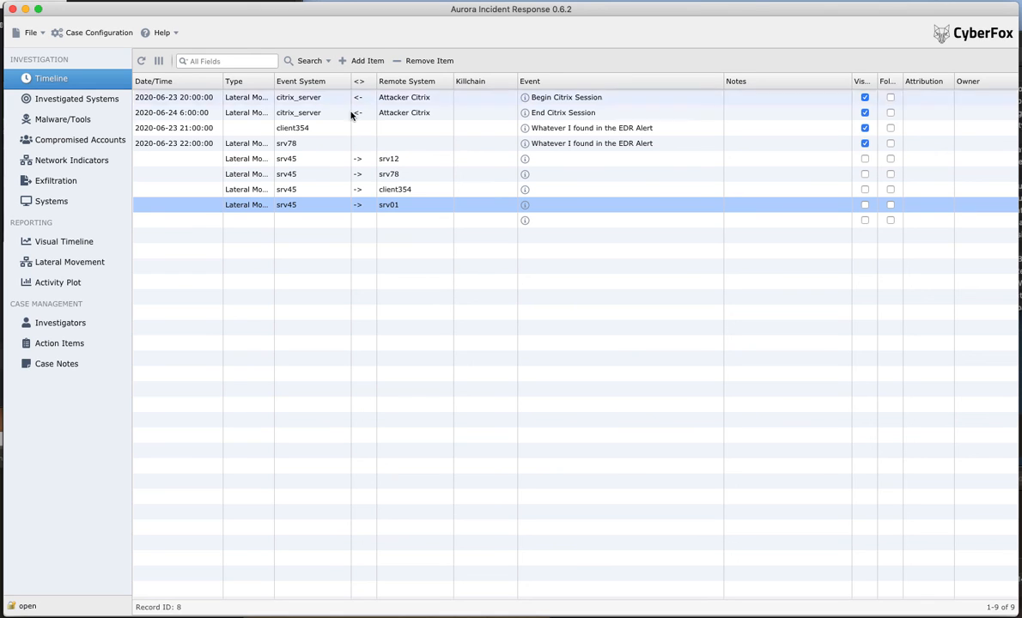
pyautogui.click(253, 224)
pyautogui.click(243, 293)
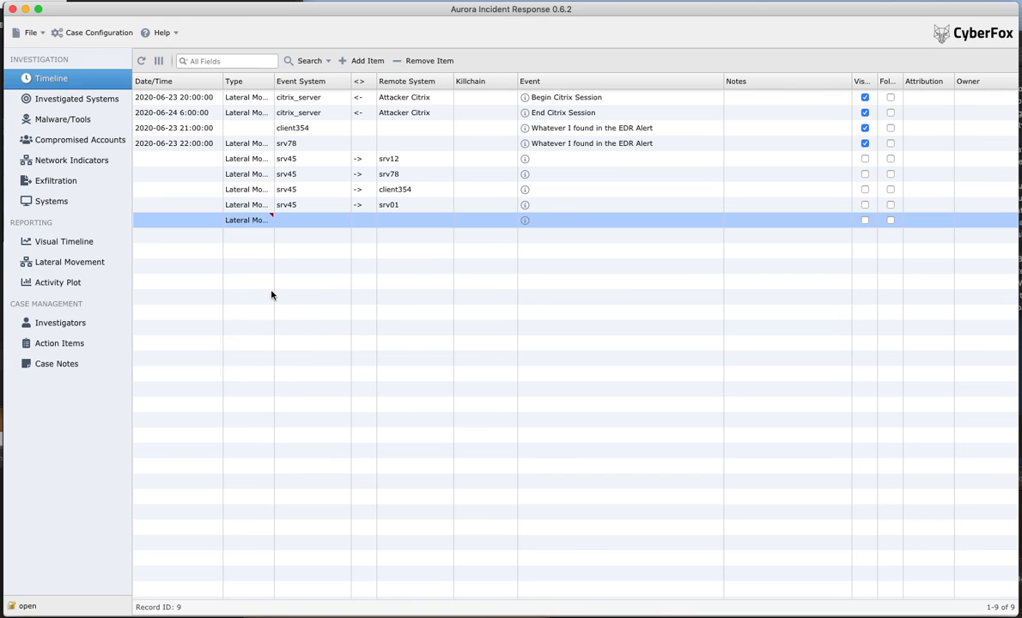
pyautogui.click(302, 222)
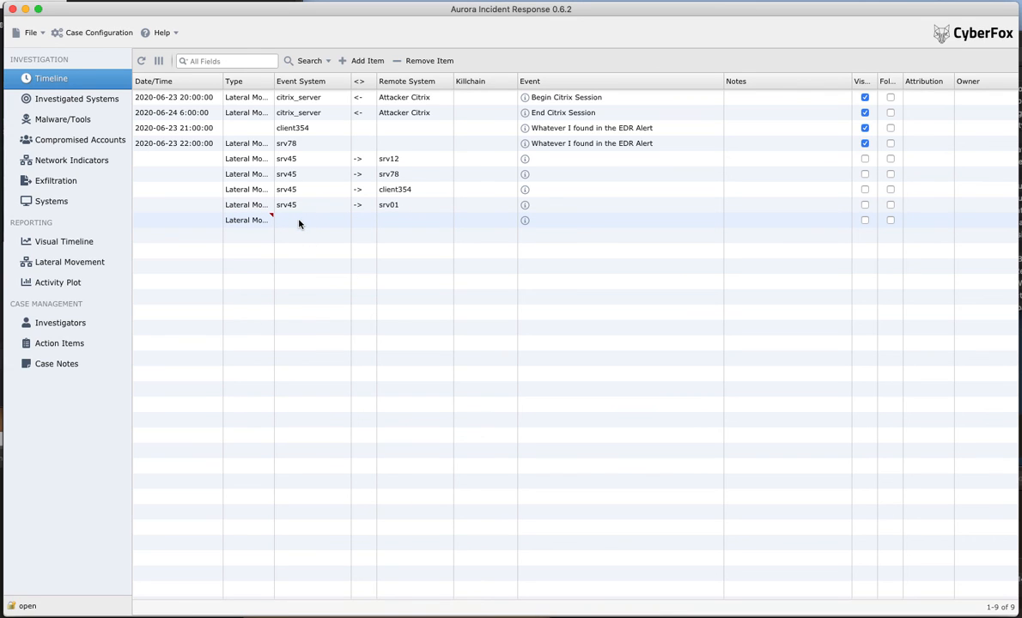
pyautogui.click(299, 221)
pyautogui.click(299, 221)
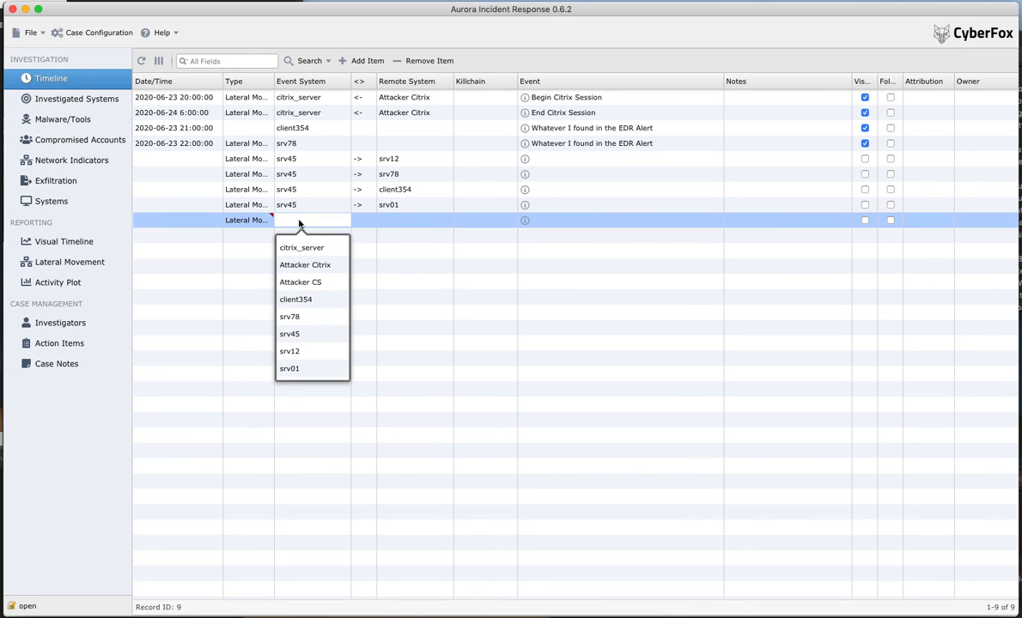
pyautogui.click(320, 269)
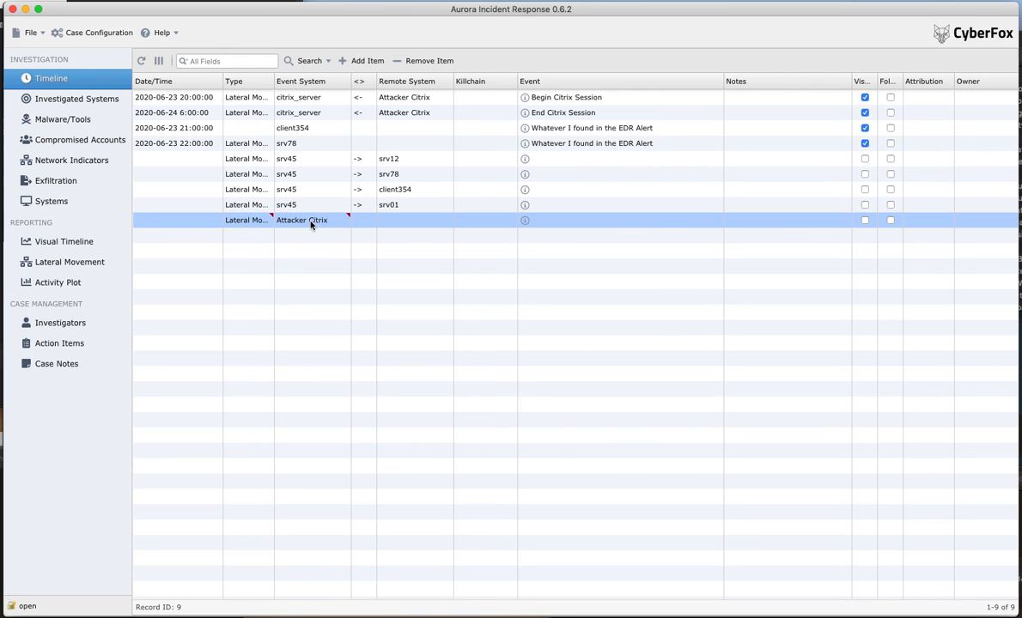
# Set the new Attacker Citrix item's remote system to srv45 with direction ->, and view the lateral movement graph.
pyautogui.doubleClick(407, 222)
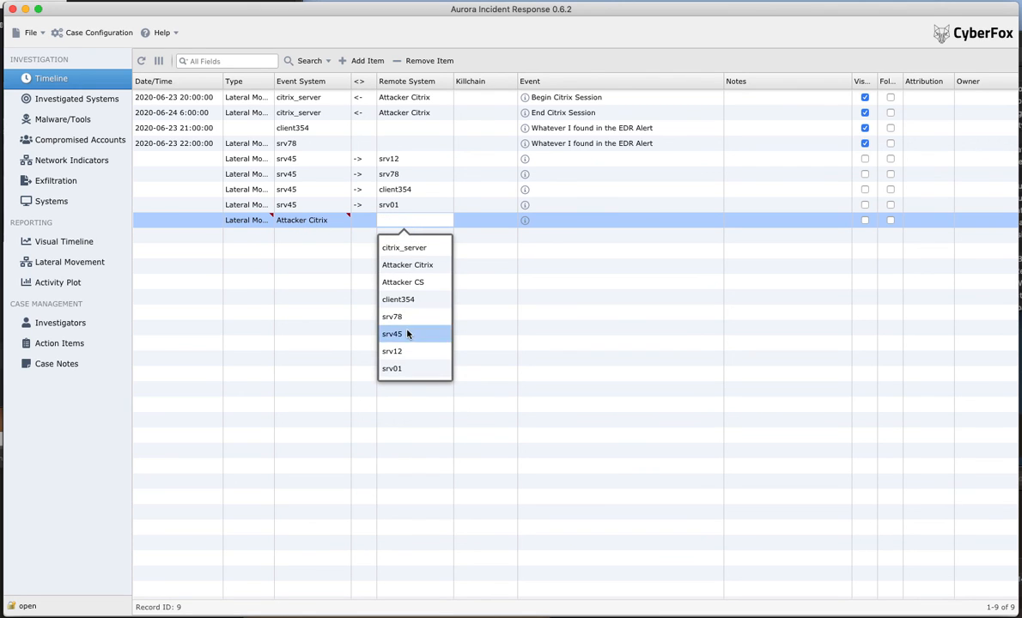
pyautogui.click(386, 334)
pyautogui.click(364, 222)
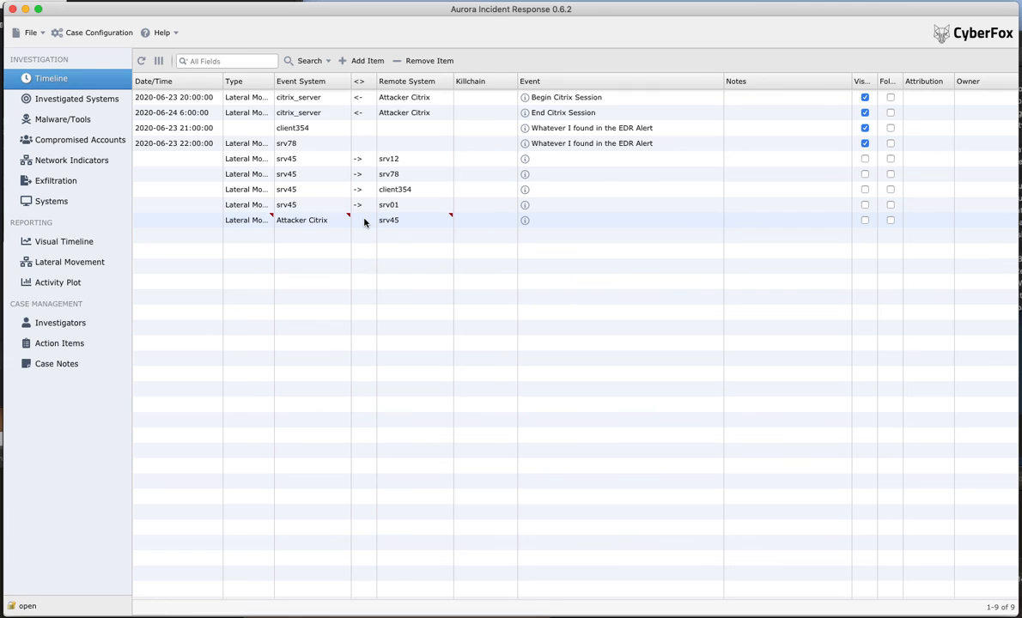
pyautogui.doubleClick(364, 222)
pyautogui.click(347, 250)
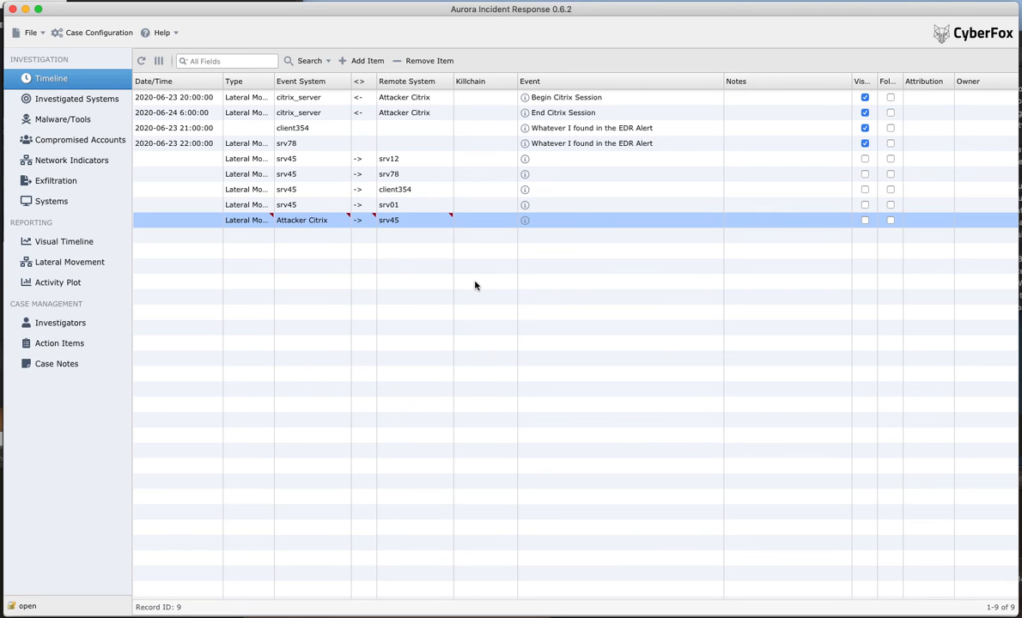
pyautogui.click(77, 263)
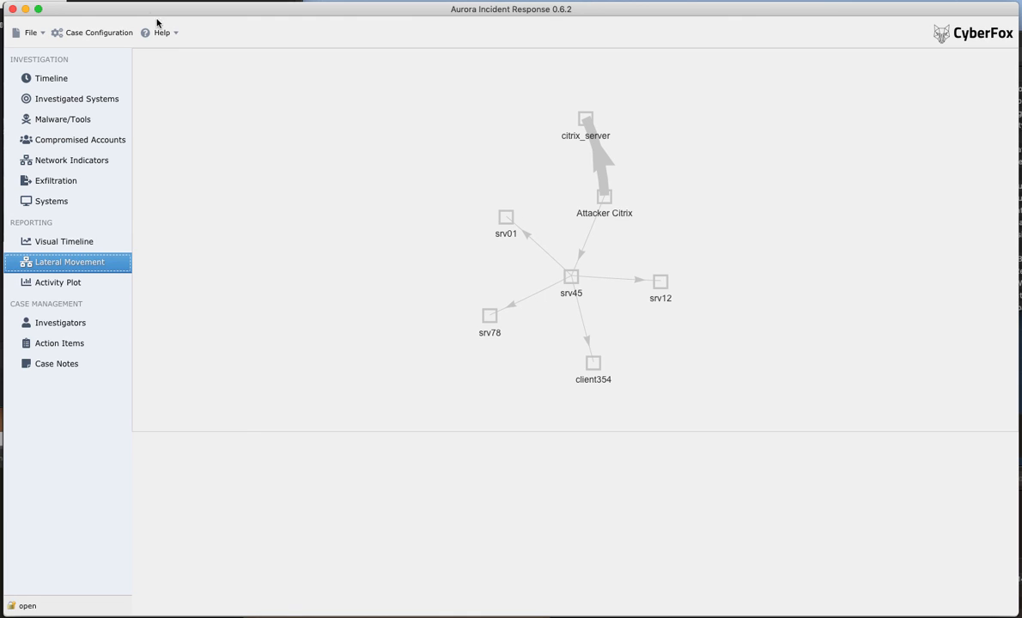
# Add an exfiltration item with the exfil time 2020-06-24 4:00 am.
pyautogui.click(78, 180)
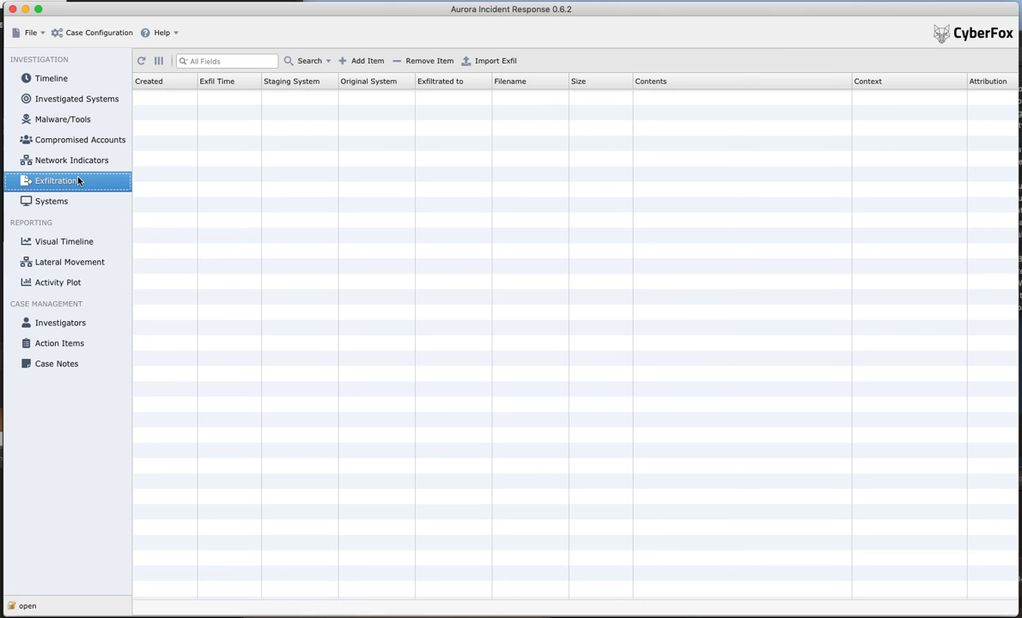
pyautogui.click(367, 60)
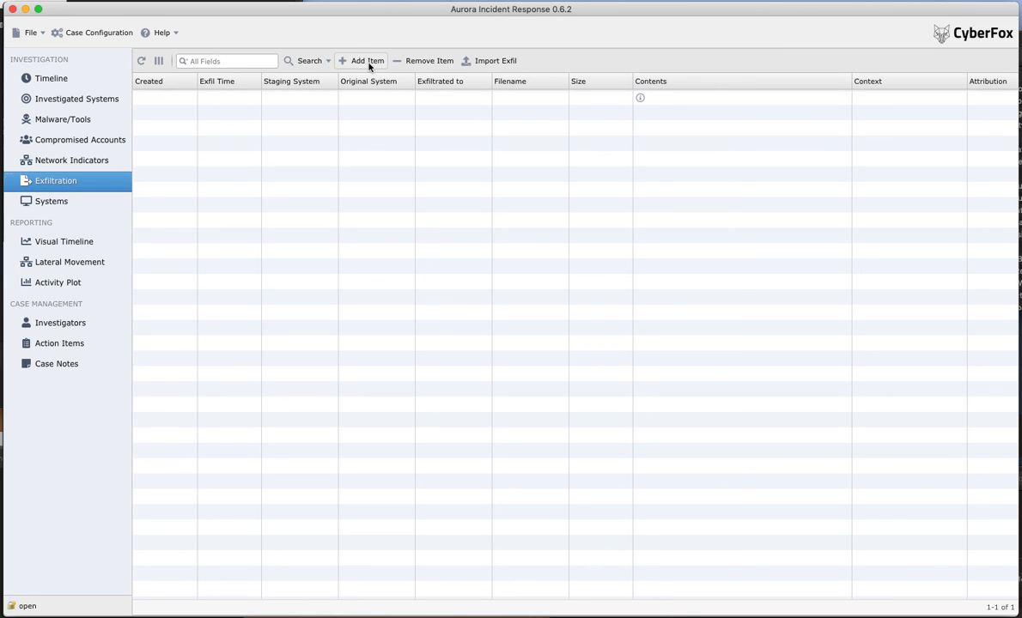
pyautogui.doubleClick(236, 102)
pyautogui.click(297, 100)
pyautogui.doubleClick(233, 99)
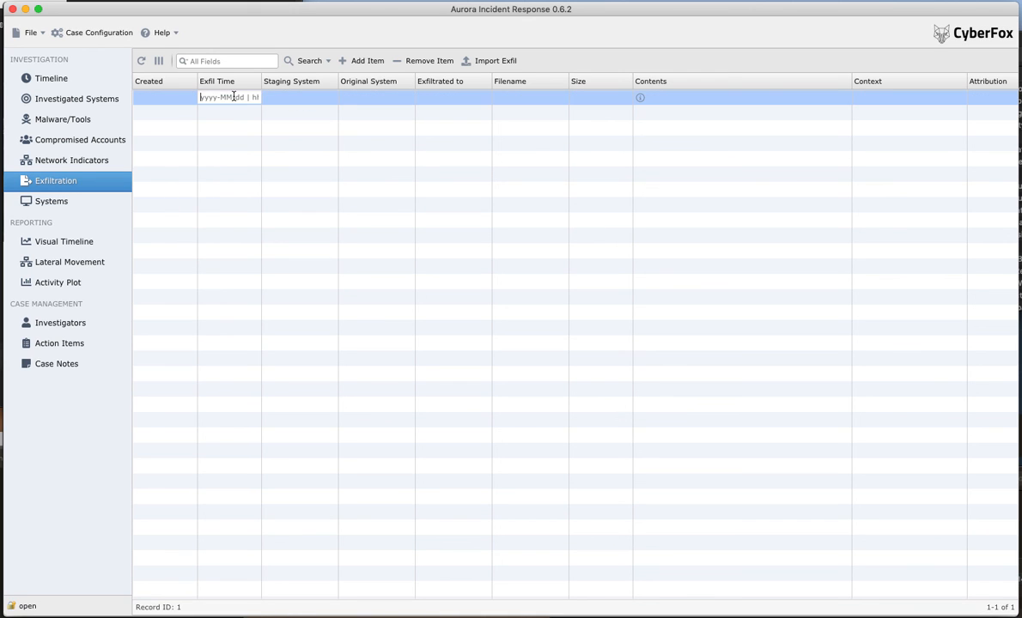
pyautogui.click(240, 203)
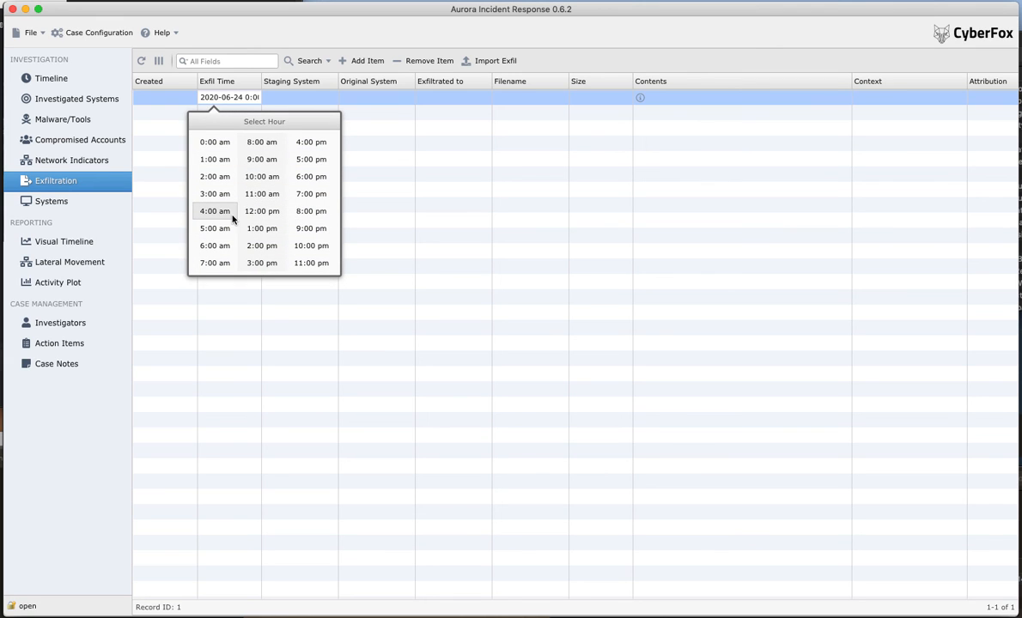
pyautogui.click(214, 213)
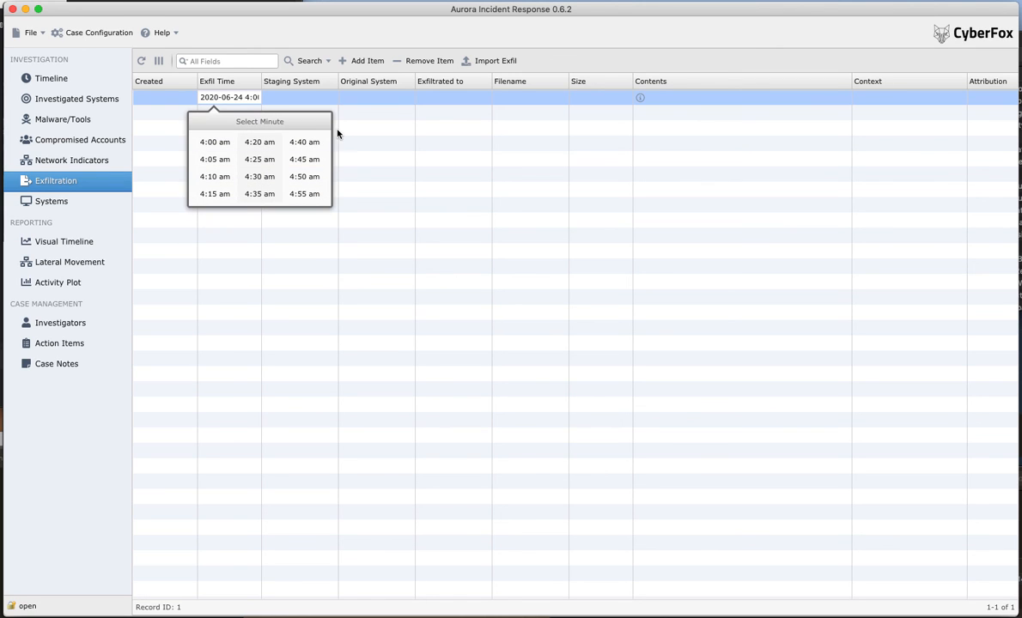
# Set the exfiltration item's staging system to srv12, original system to srv01 and destination to Attacker CS.
pyautogui.click(316, 96)
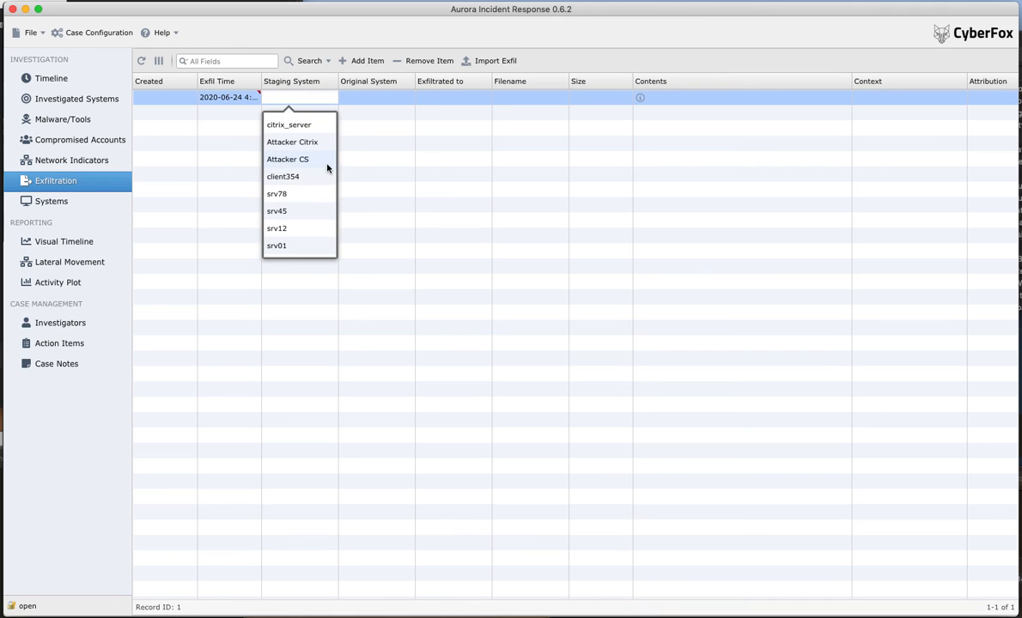
pyautogui.click(294, 227)
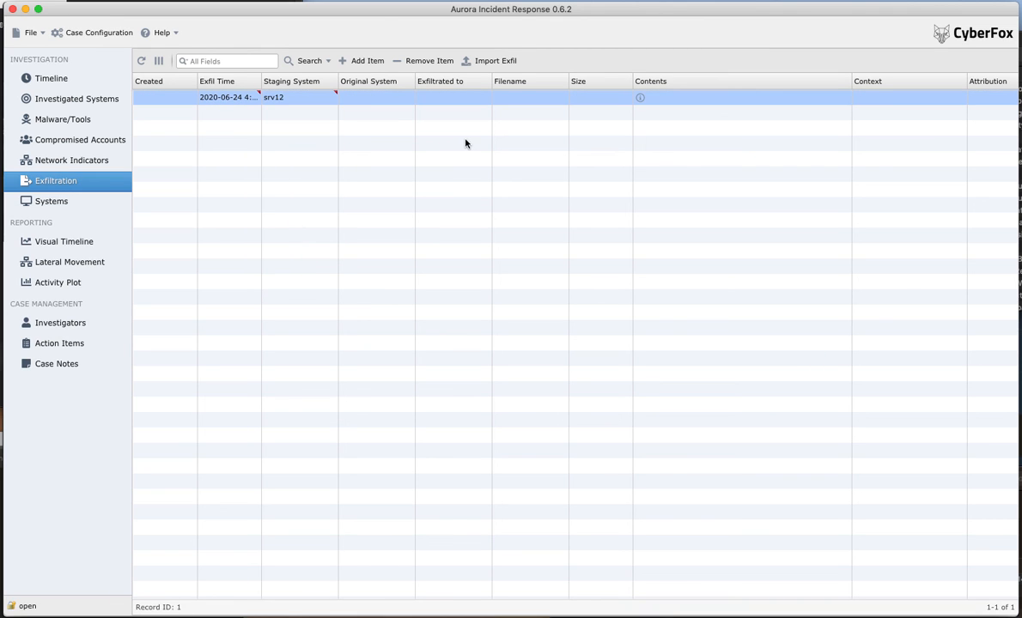
pyautogui.doubleClick(365, 101)
pyautogui.click(355, 245)
pyautogui.doubleClick(430, 103)
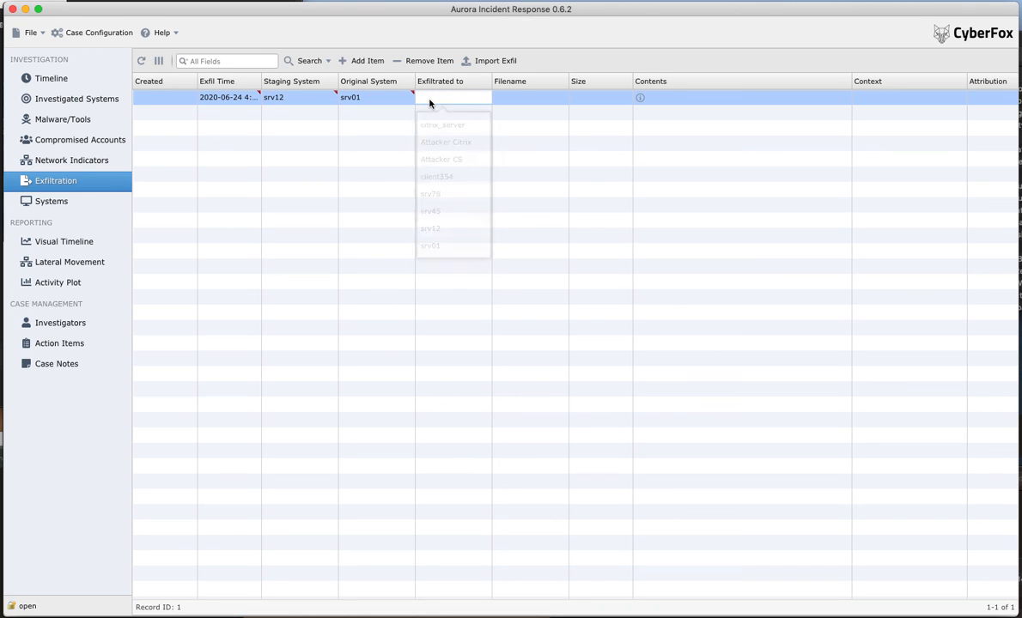
pyautogui.click(428, 158)
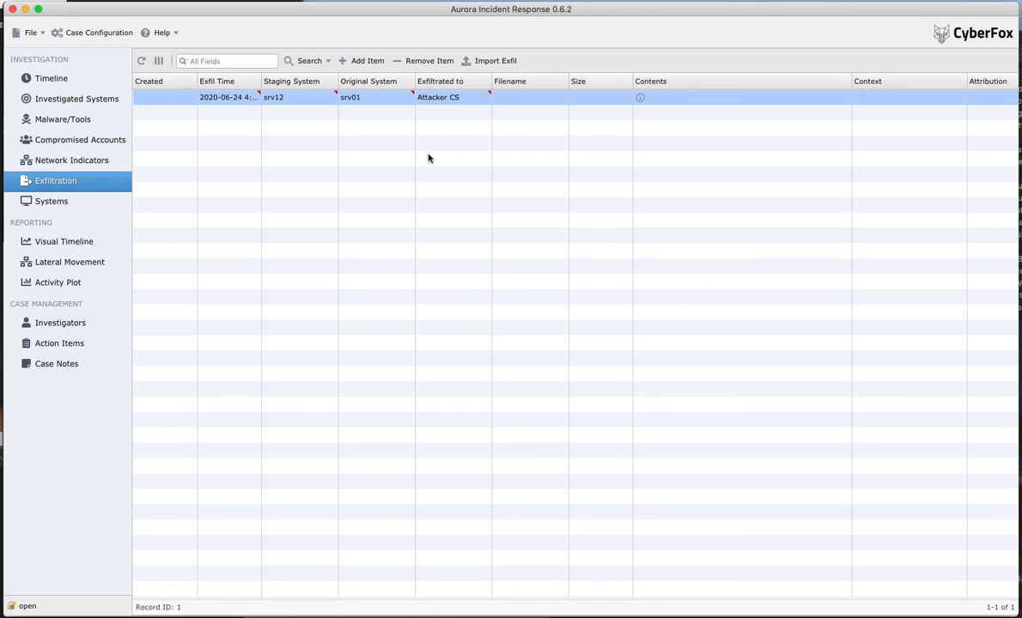
# Enter exfil.7z as the exfiltration item's filename and 1000000 as its size.
pyautogui.doubleClick(508, 98)
pyautogui.write('exfil')
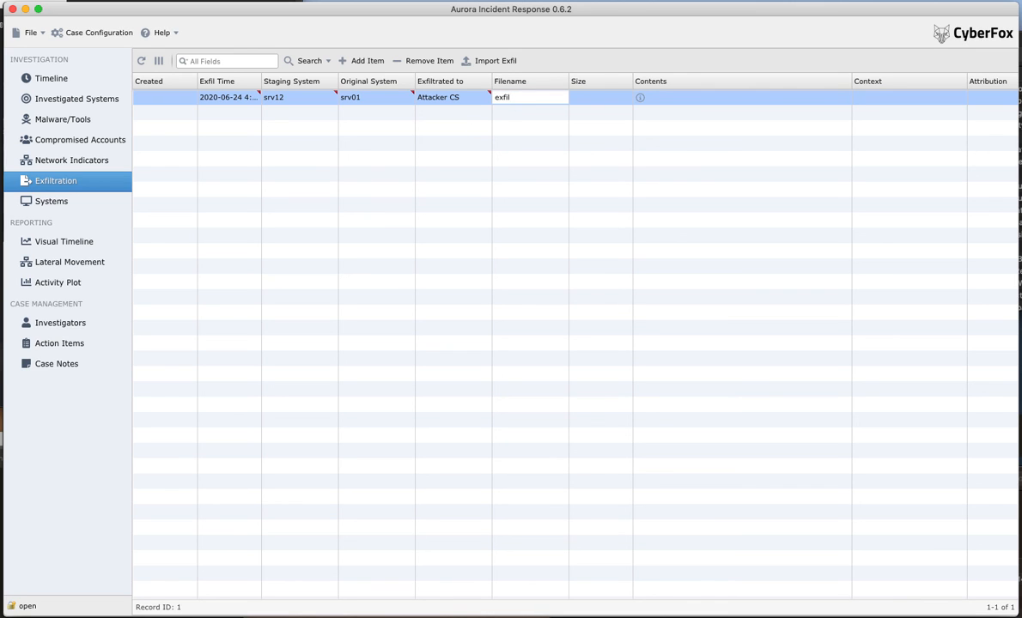
pyautogui.write('.7z')
pyautogui.press('Return')
pyautogui.doubleClick(594, 97)
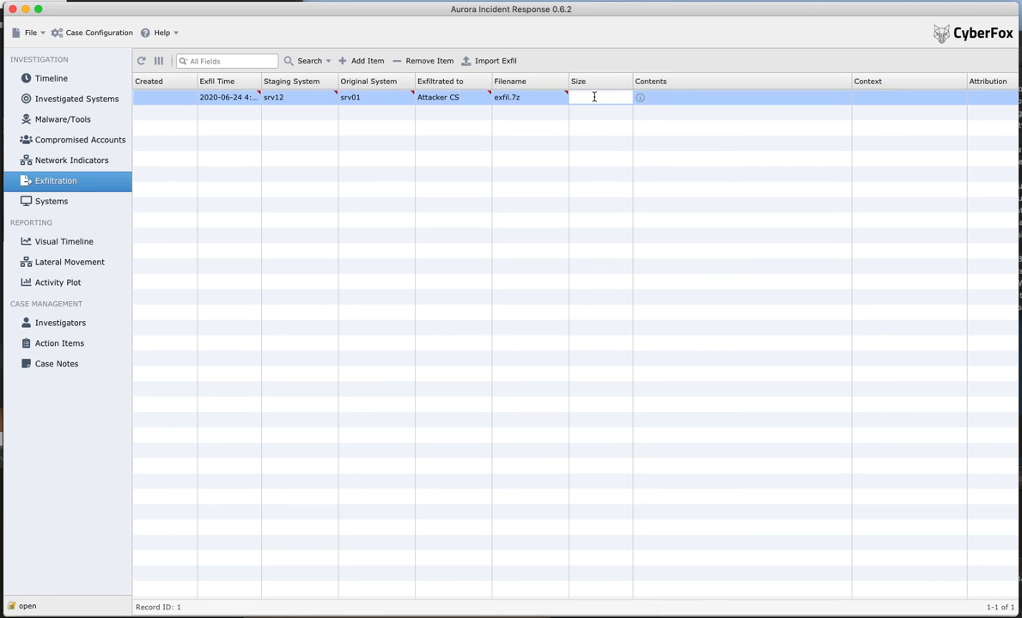
pyautogui.write('1000000')
# Enter "ntds.dit, security" as the contents of the exfiltrated archive.
pyautogui.doubleClick(658, 102)
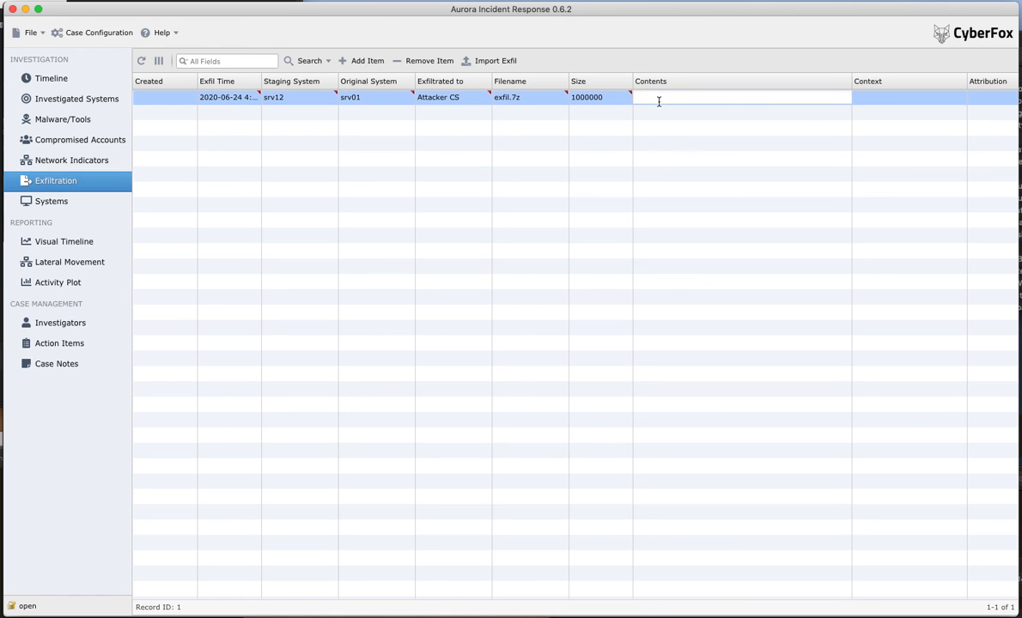
pyautogui.write('ntds.dit, security')
pyautogui.press('Return')
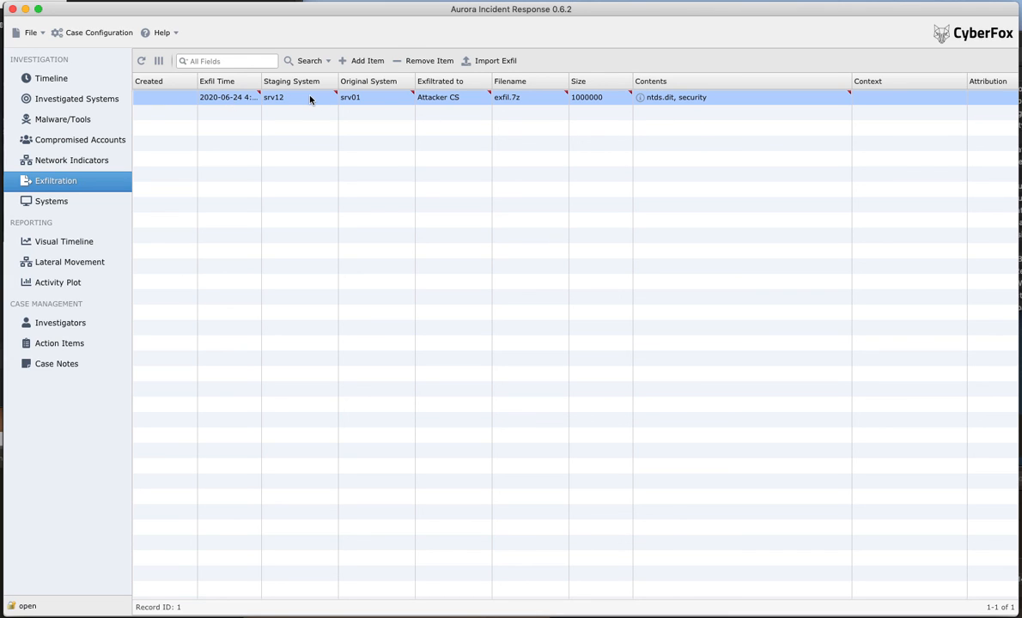
pyautogui.doubleClick(166, 98)
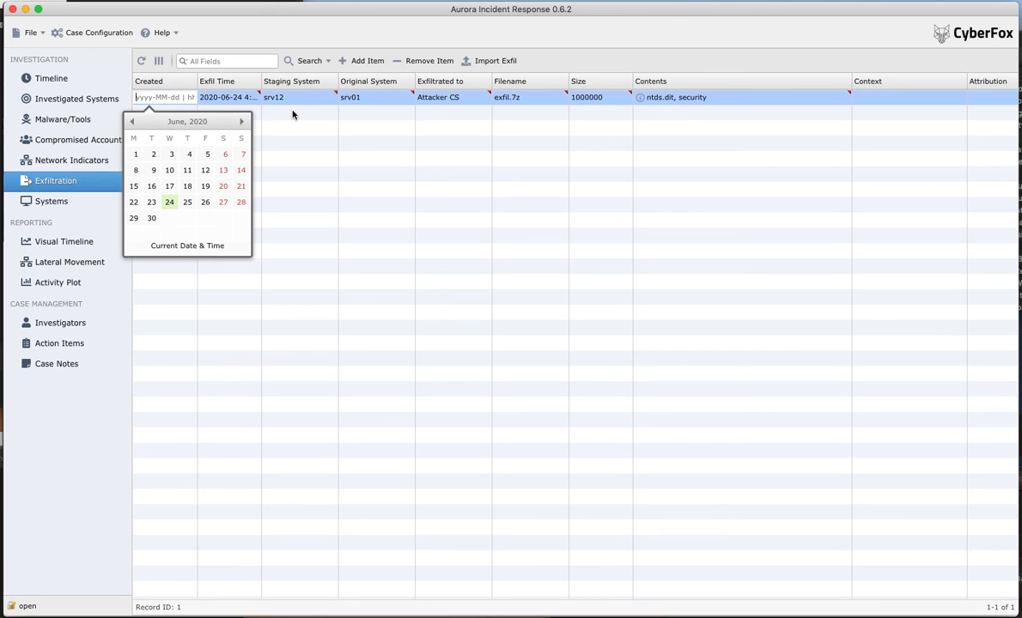
pyautogui.click(152, 205)
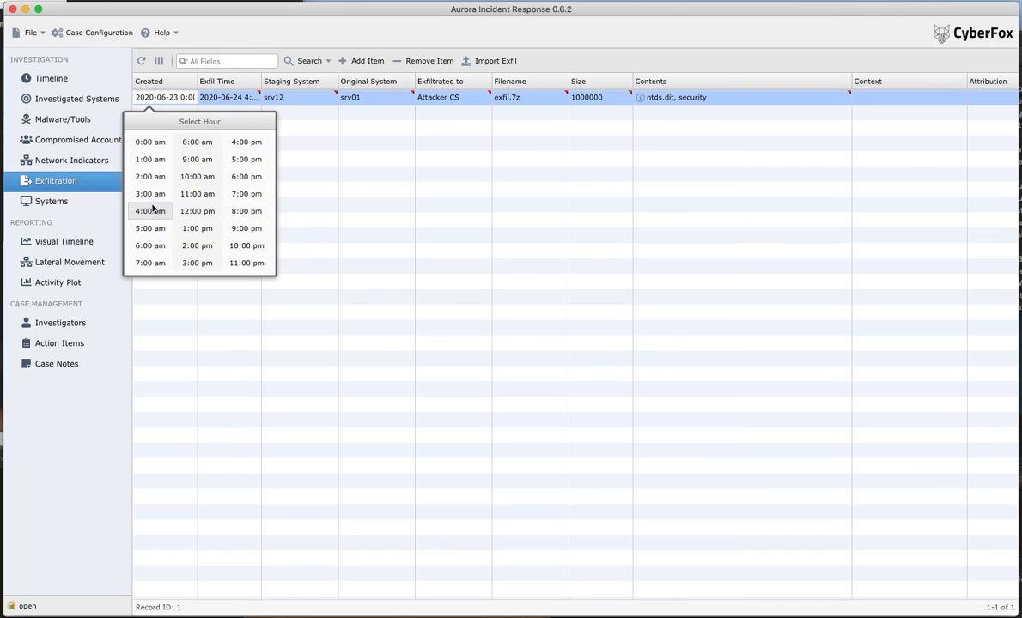
pyautogui.click(240, 259)
pyautogui.click(342, 238)
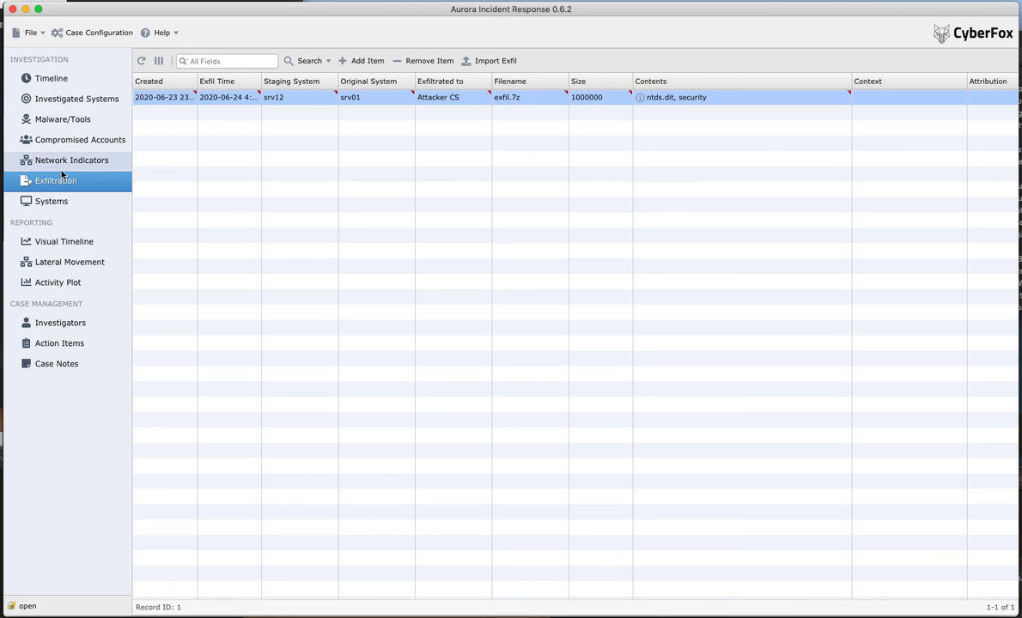
# Add the exfil.7z exfiltration item to the case timeline and view the timeline events.
pyautogui.click(65, 80)
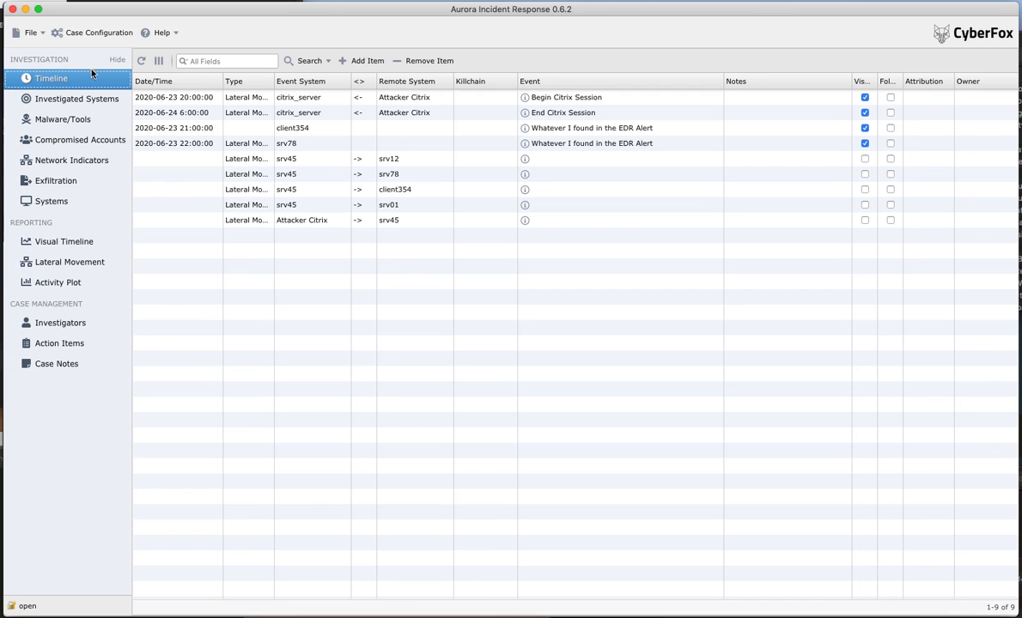
pyautogui.click(69, 176)
pyautogui.rightClick(318, 105)
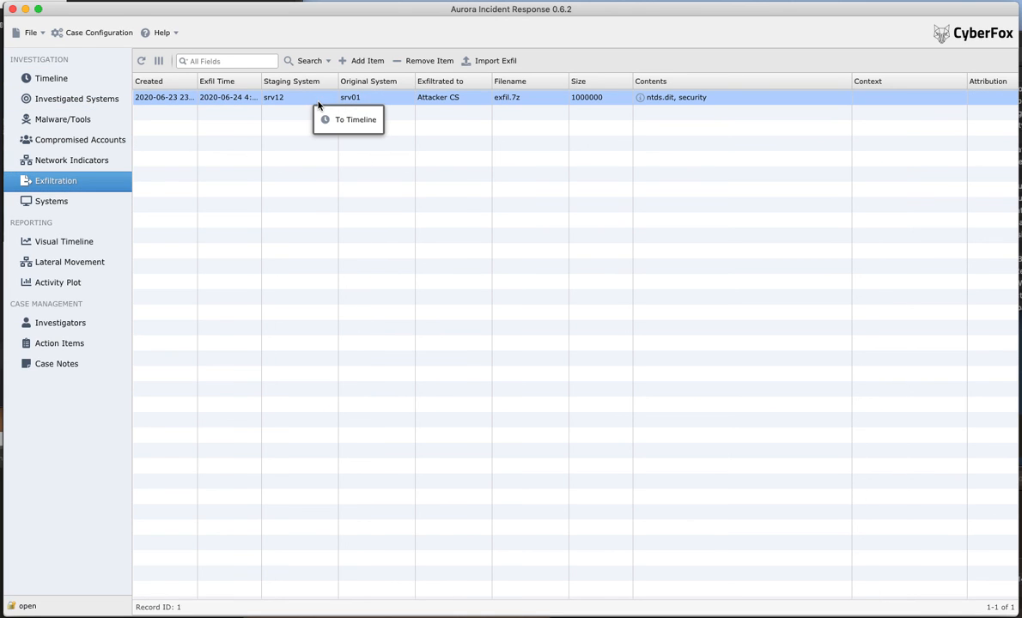
pyautogui.click(339, 121)
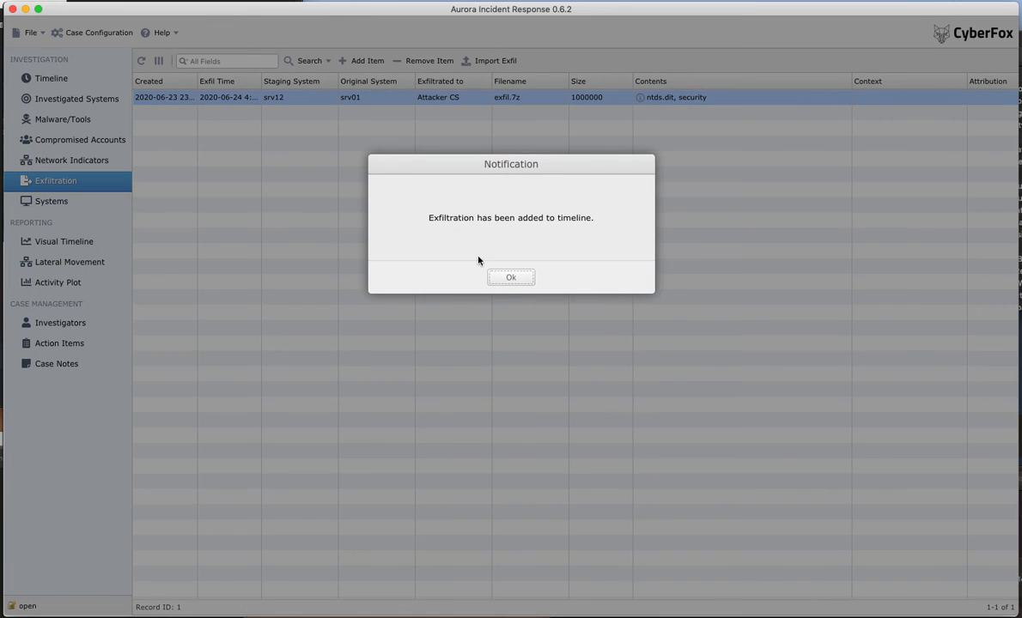
pyautogui.click(508, 278)
pyautogui.click(68, 79)
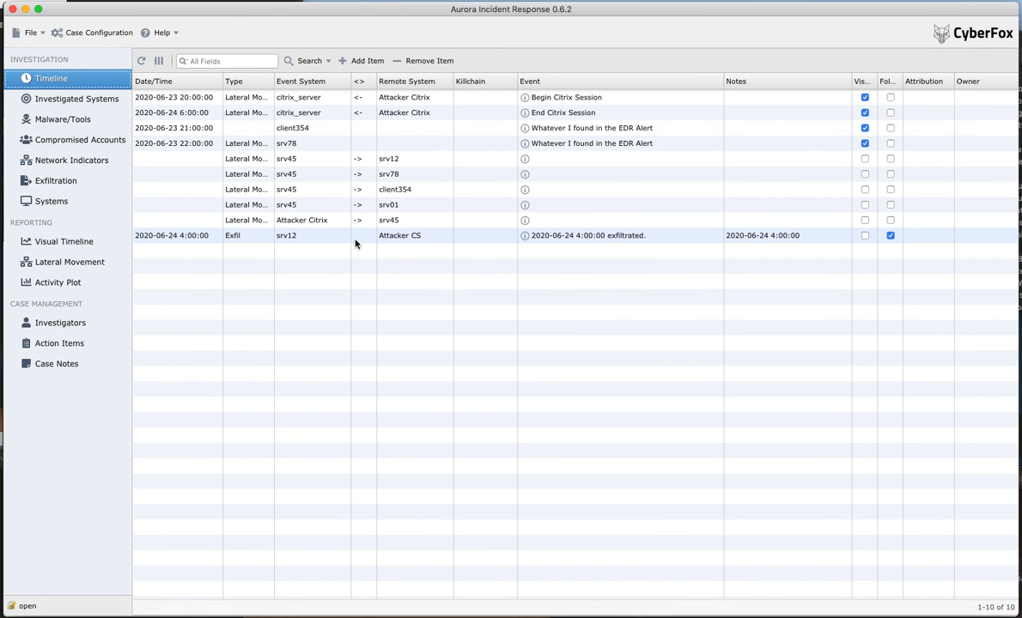
# Set the exfil event's direction to -> from srv12 to Attacker CS and check it in the lateral movement graph.
pyautogui.click(84, 261)
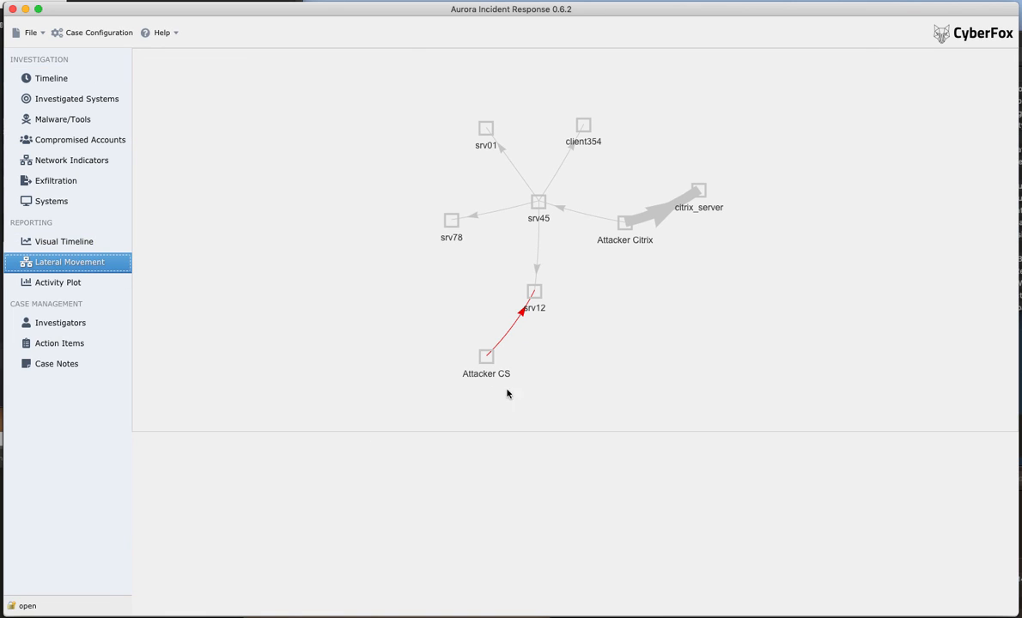
pyautogui.click(61, 80)
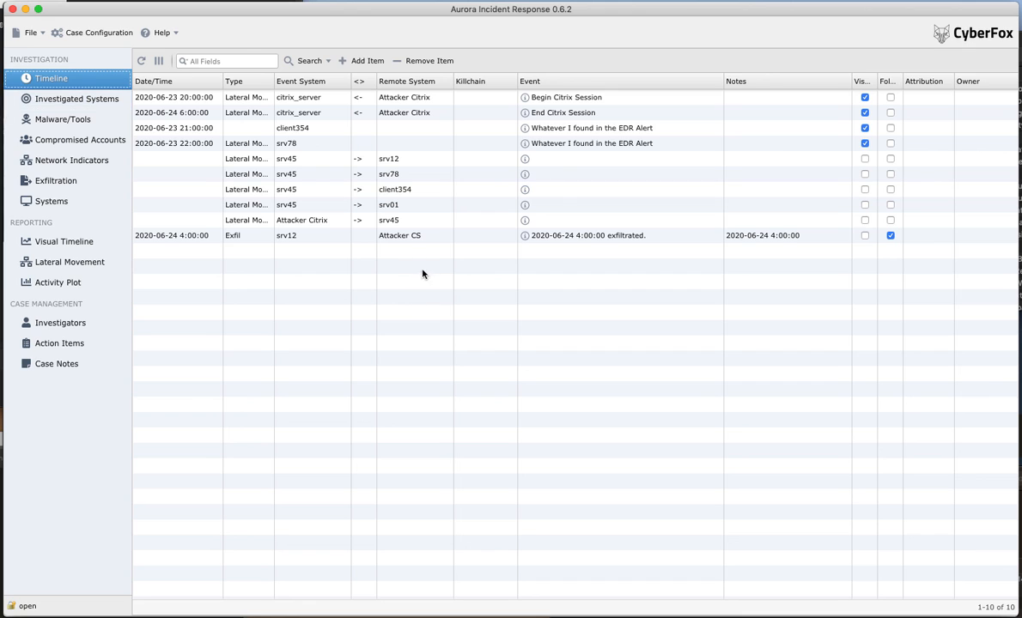
pyautogui.click(364, 236)
pyautogui.click(360, 237)
pyautogui.click(360, 237)
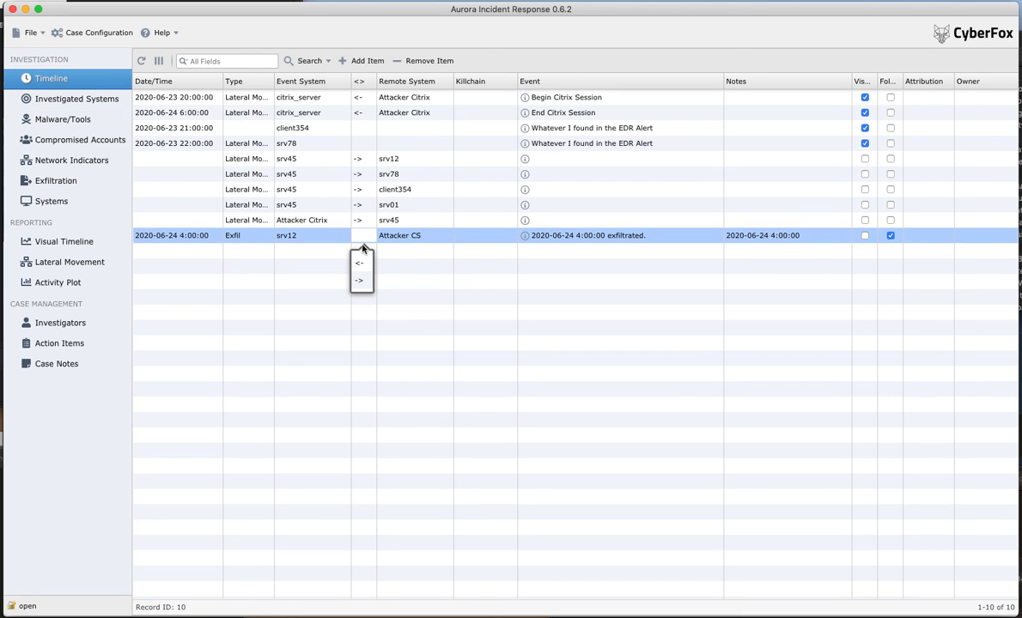
pyautogui.click(359, 280)
pyautogui.click(54, 269)
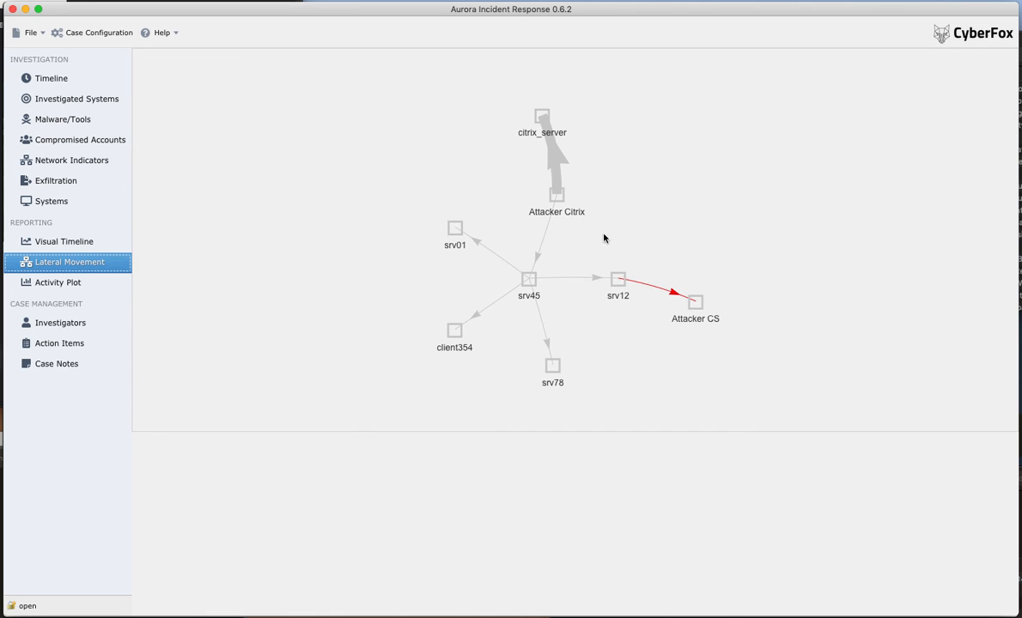
# Change the event system of the Attacker Citrix to srv45 movement to citrix_server and rearrange the Attacker Citrix node in the lateral movement graph.
pyautogui.click(48, 79)
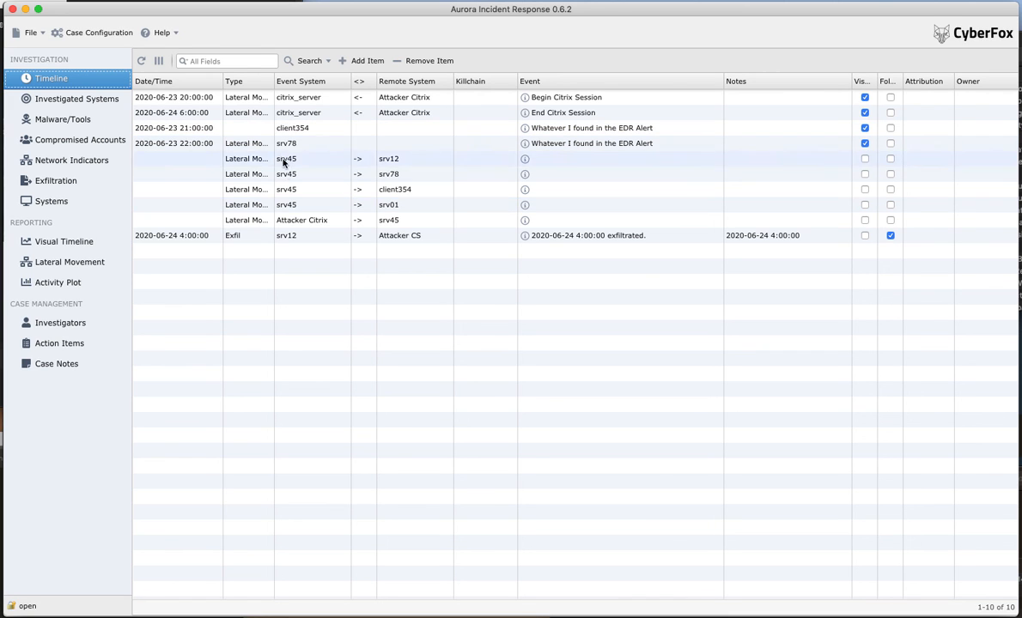
pyautogui.doubleClick(291, 225)
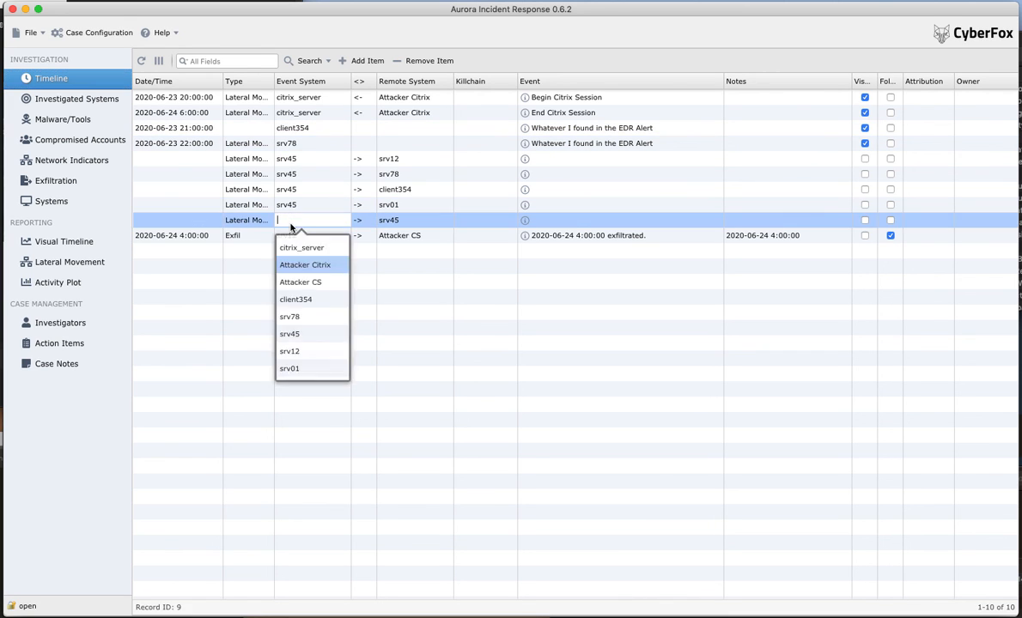
pyautogui.click(300, 249)
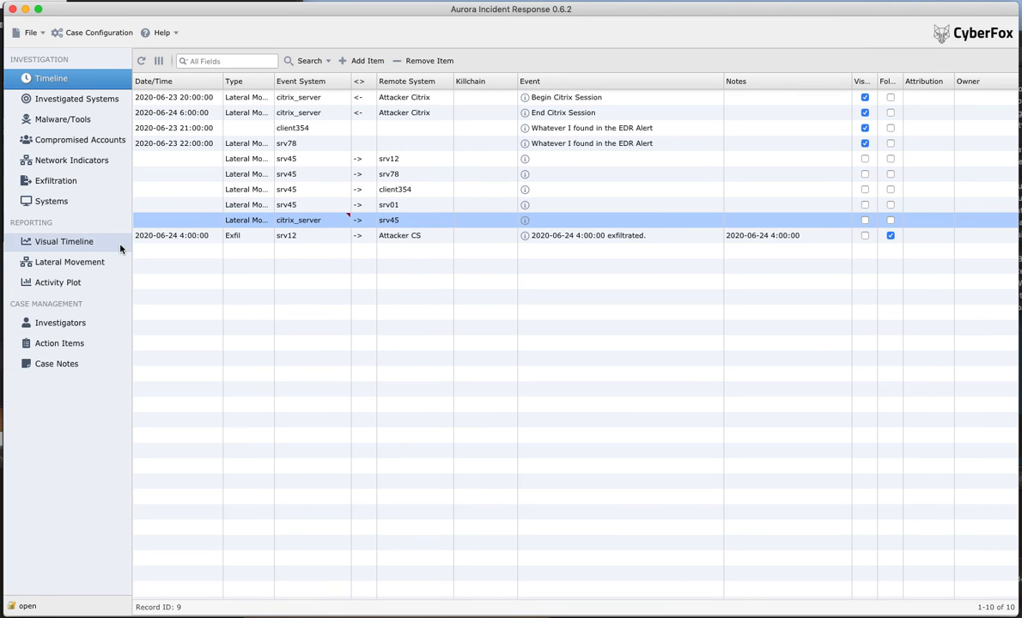
pyautogui.click(82, 242)
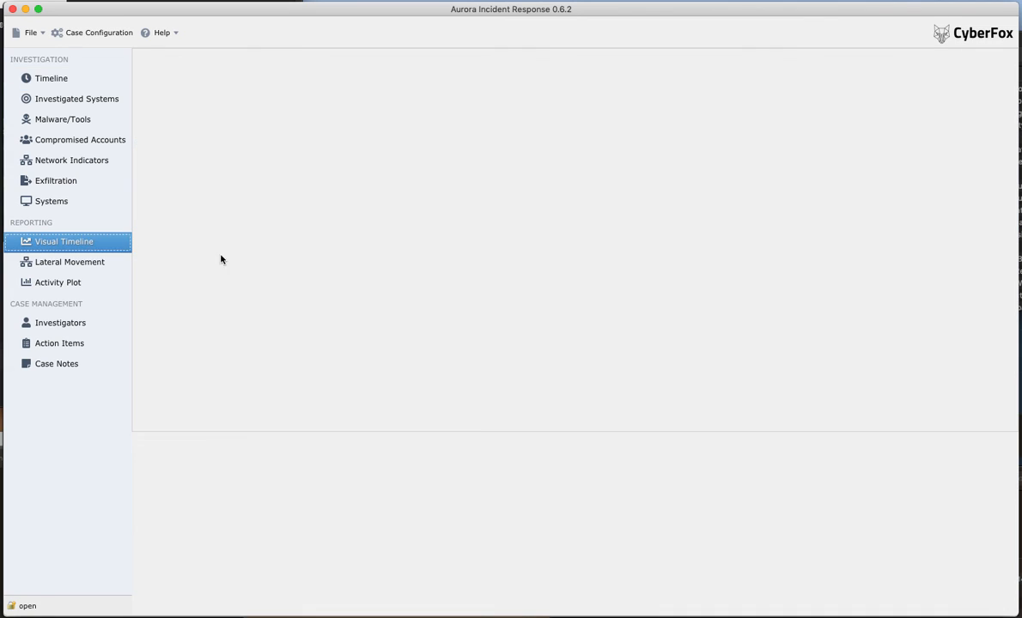
pyautogui.click(98, 262)
pyautogui.moveTo(422, 341); pyautogui.dragTo(393, 285)
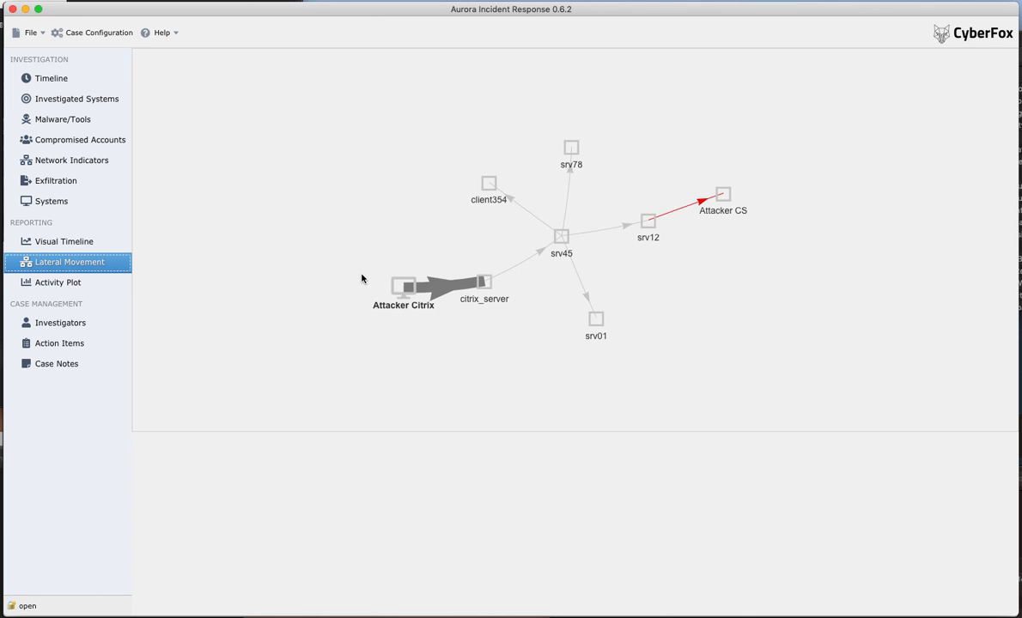
# Mark the exfil event as visual so the visual timeline includes it, and review the activity plot.
pyautogui.click(31, 244)
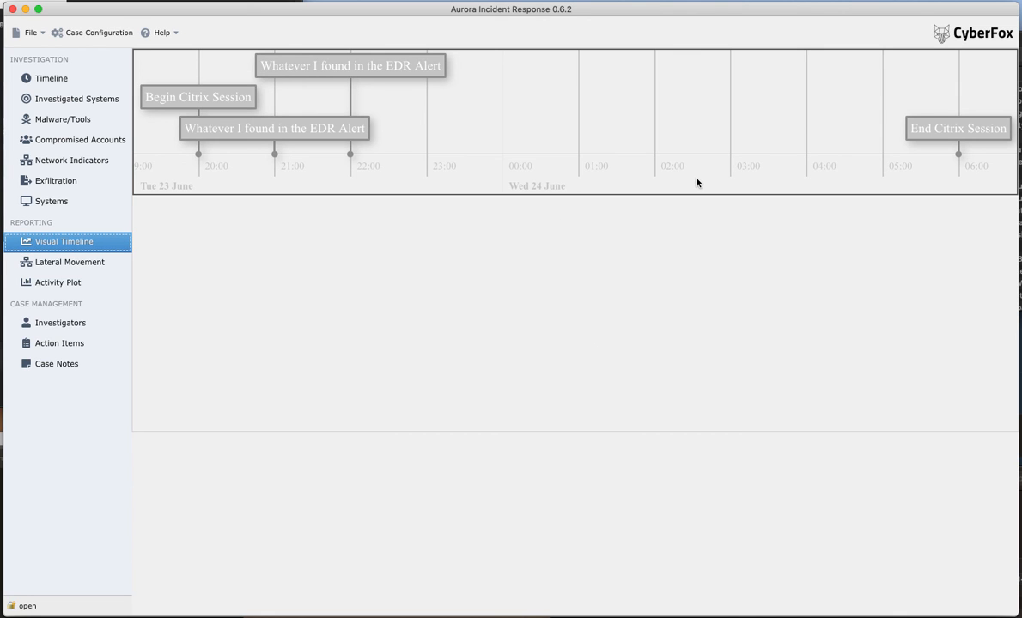
pyautogui.click(41, 77)
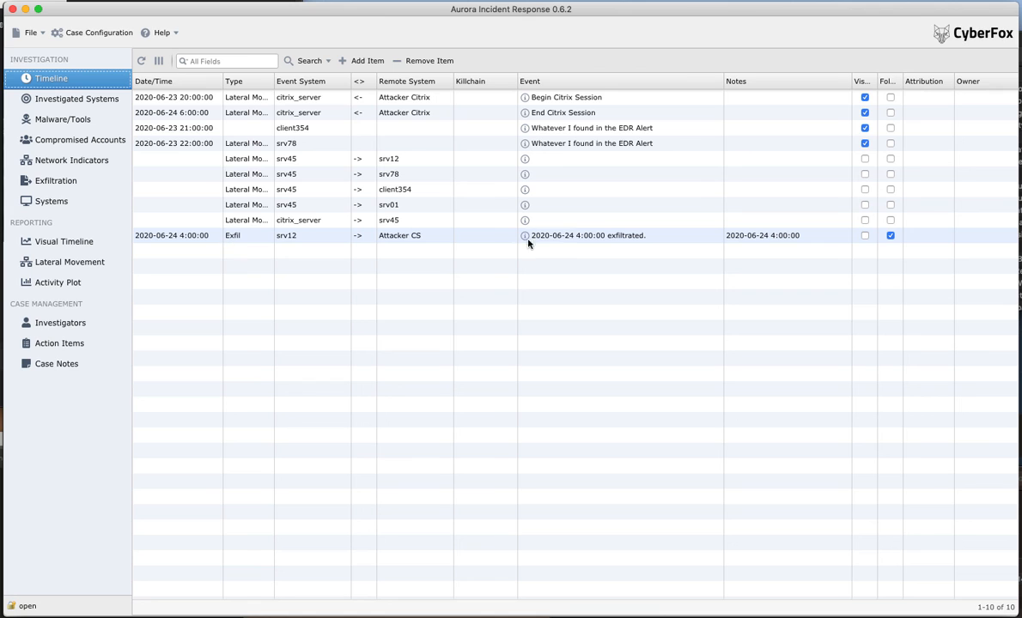
pyautogui.click(867, 239)
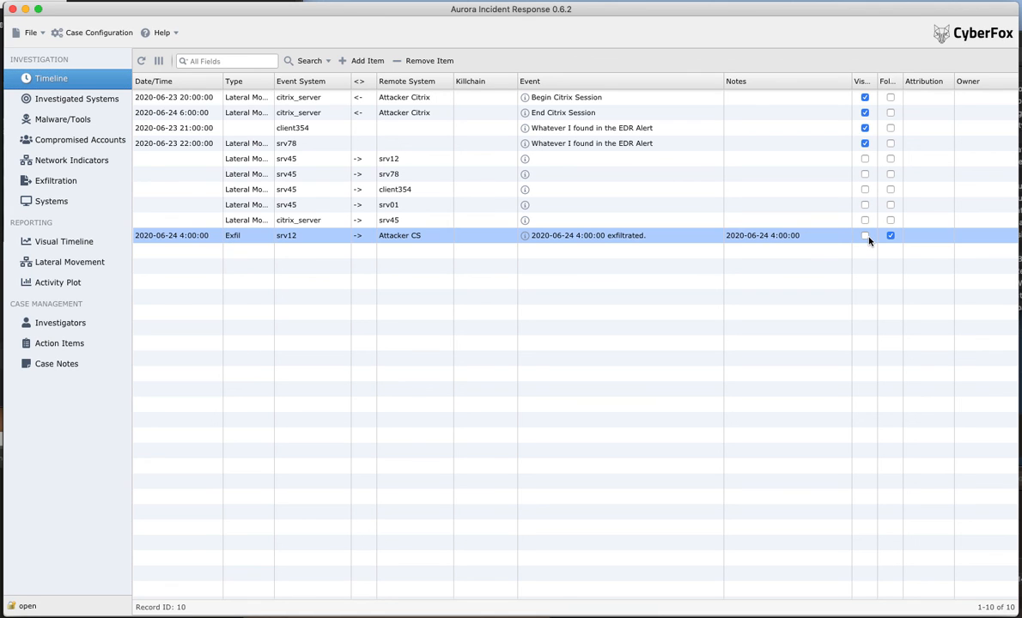
pyautogui.click(865, 236)
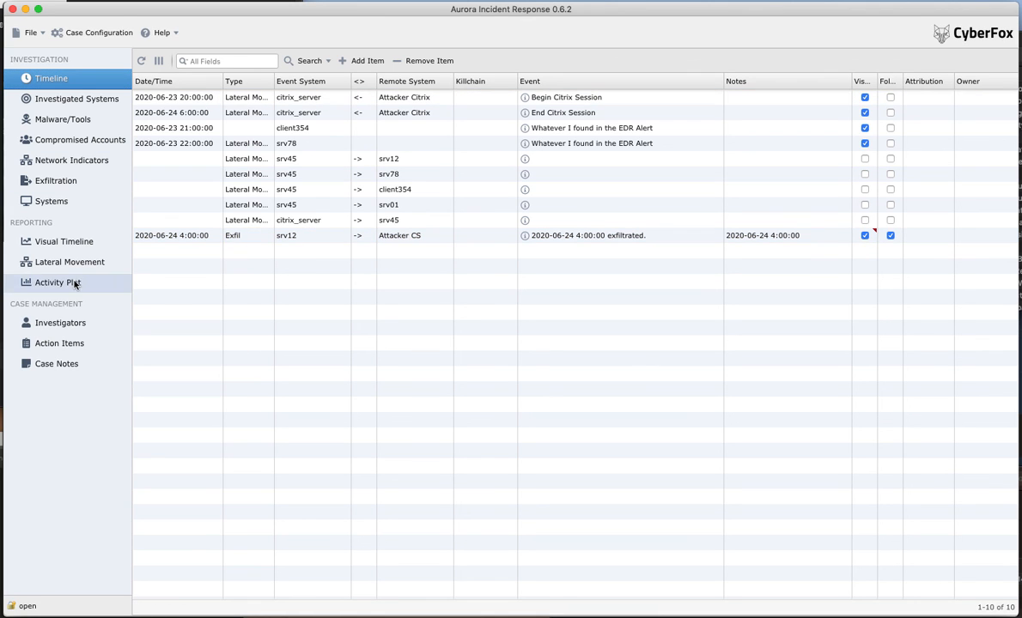
pyautogui.click(84, 242)
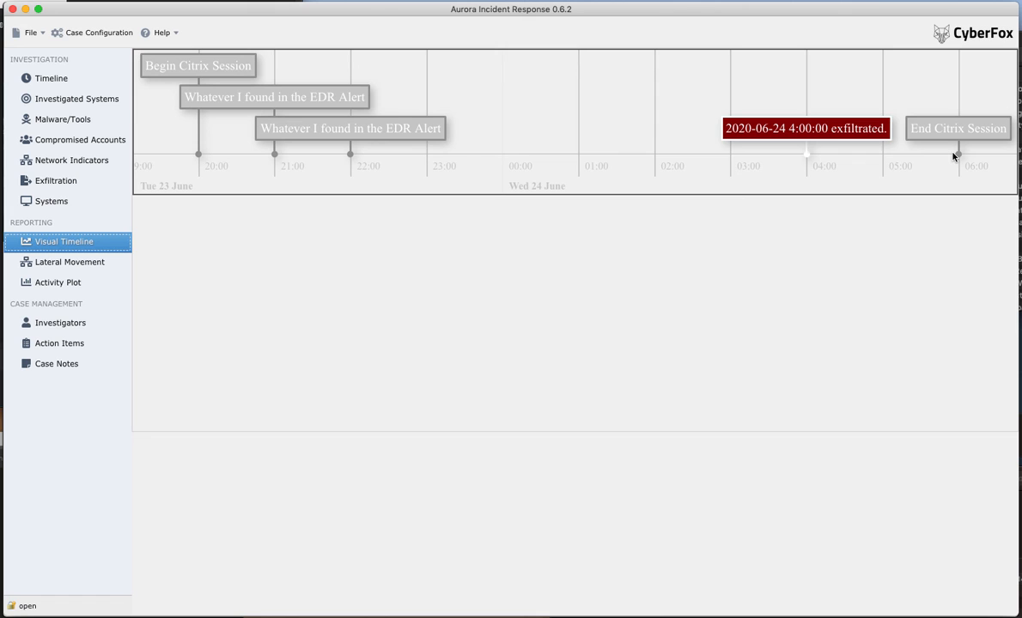
pyautogui.click(71, 283)
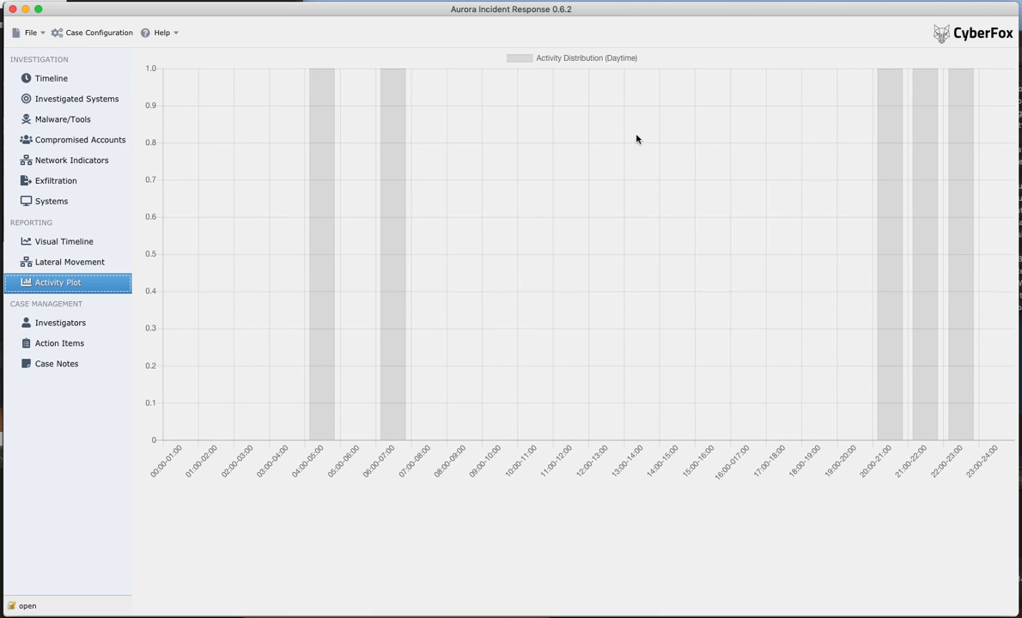
# Review the case's Virustotal and MISP connection settings, then close them without changes.
pyautogui.click(81, 81)
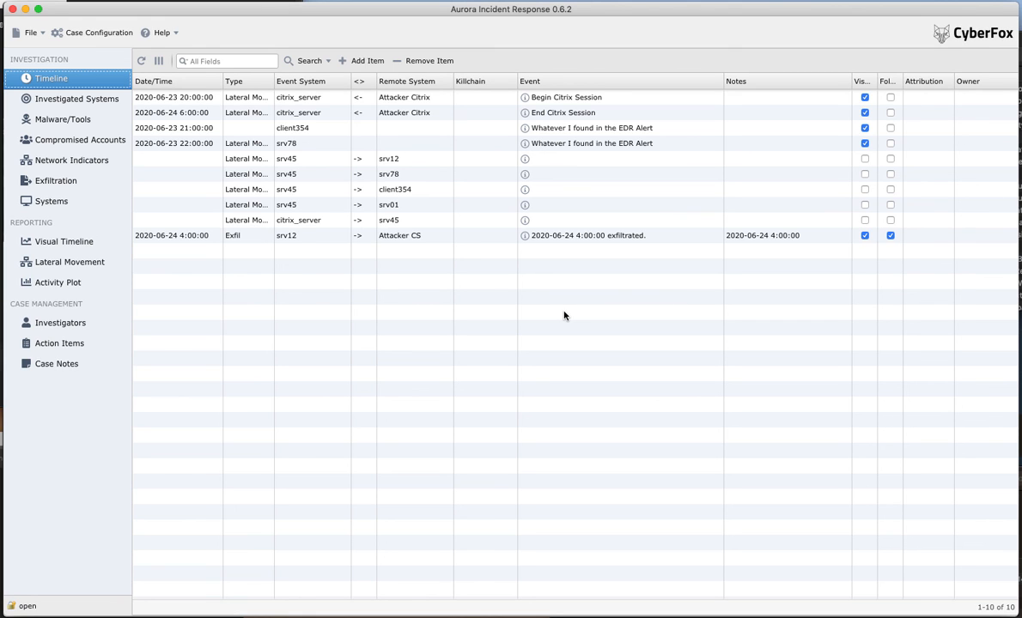
pyautogui.click(112, 32)
pyautogui.click(492, 174)
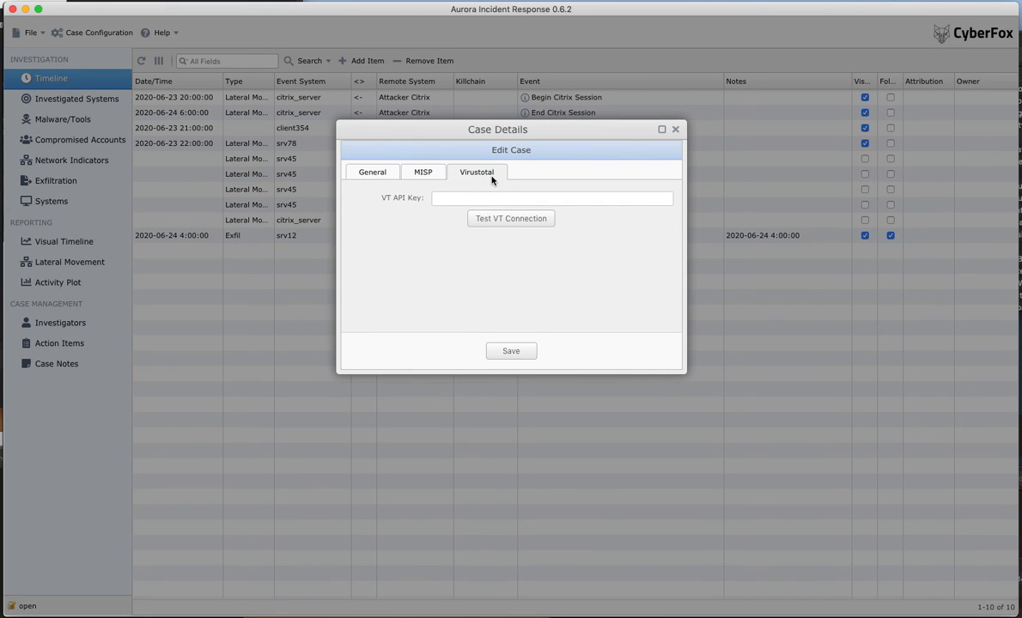
pyautogui.click(433, 175)
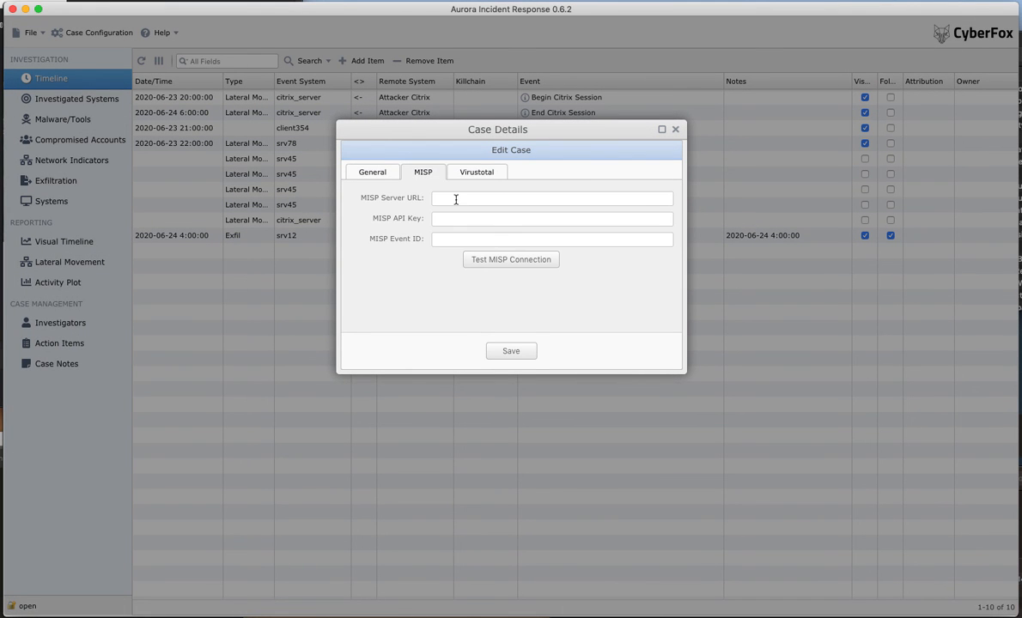
pyautogui.click(455, 198)
pyautogui.click(452, 217)
pyautogui.click(449, 238)
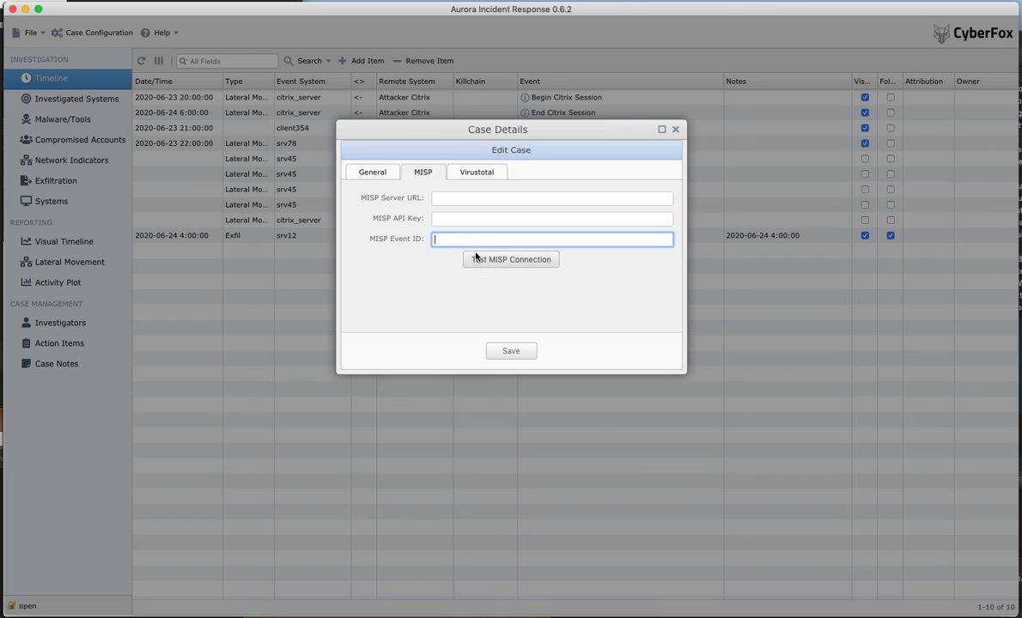
pyautogui.click(677, 130)
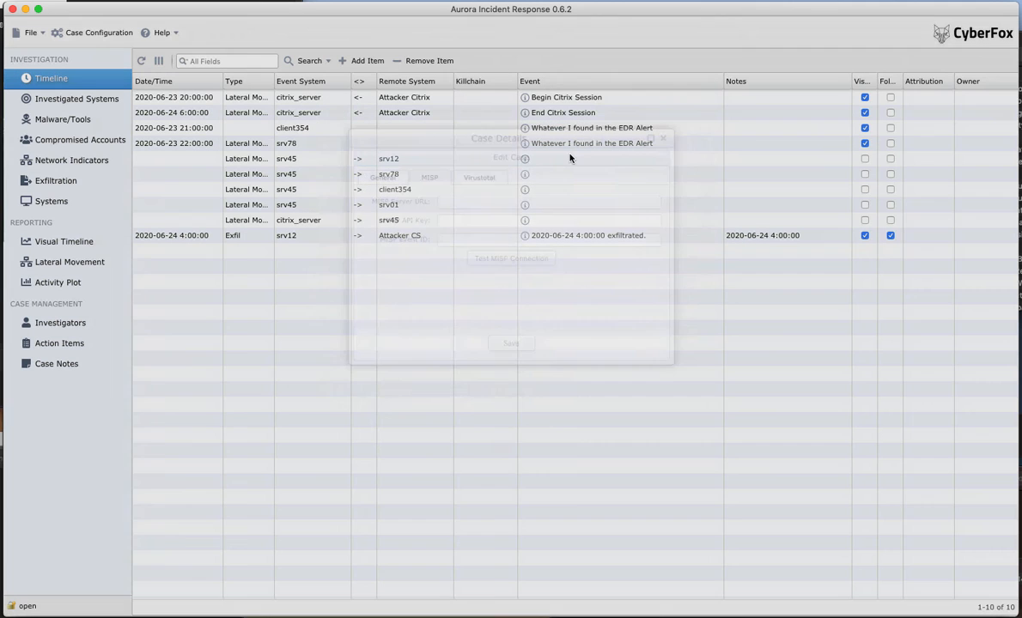
# Examine the actions available for the bitsexploit.exe malware entry and return to the timeline.
pyautogui.click(103, 118)
pyautogui.rightClick(350, 105)
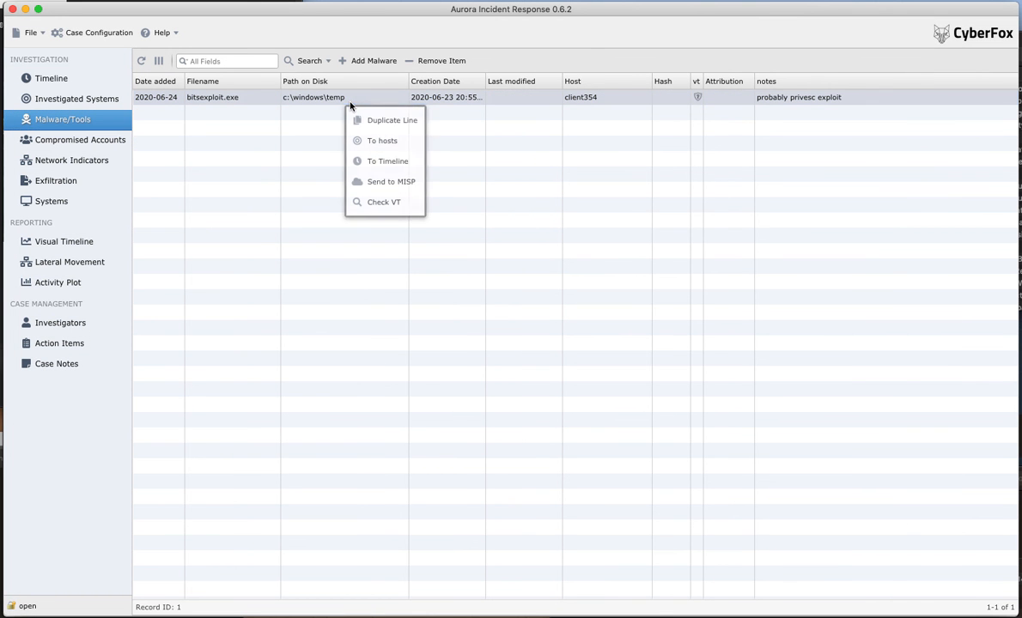
pyautogui.click(395, 194)
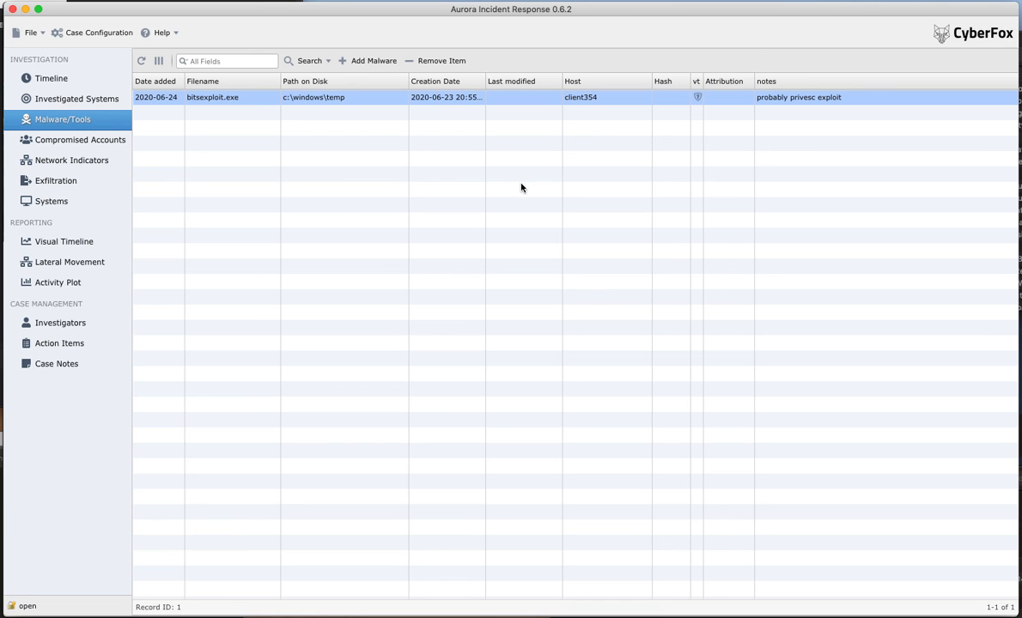
pyautogui.click(46, 79)
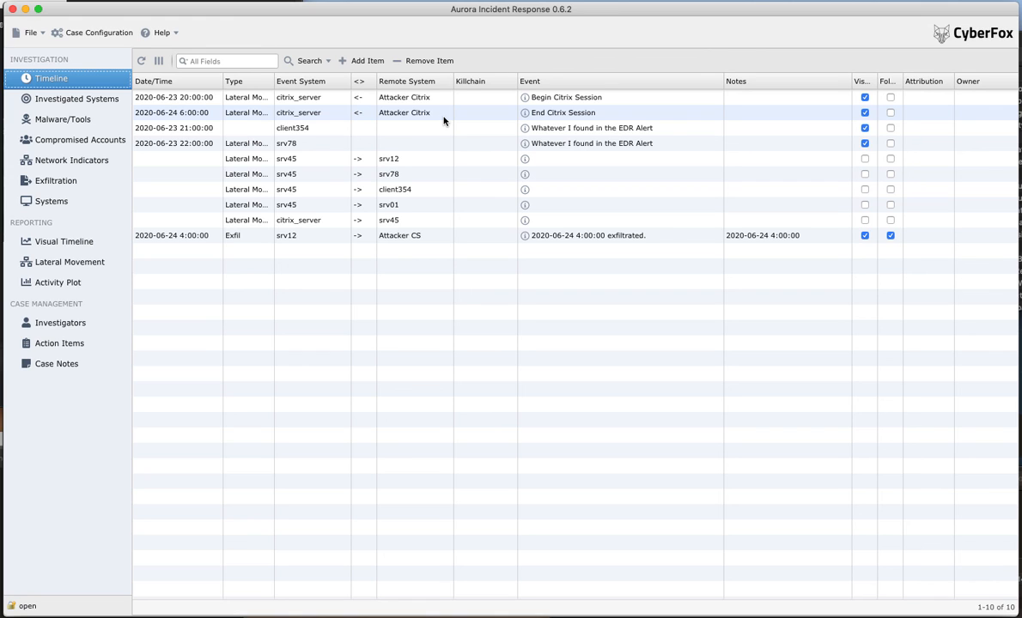
pyautogui.click(514, 308)
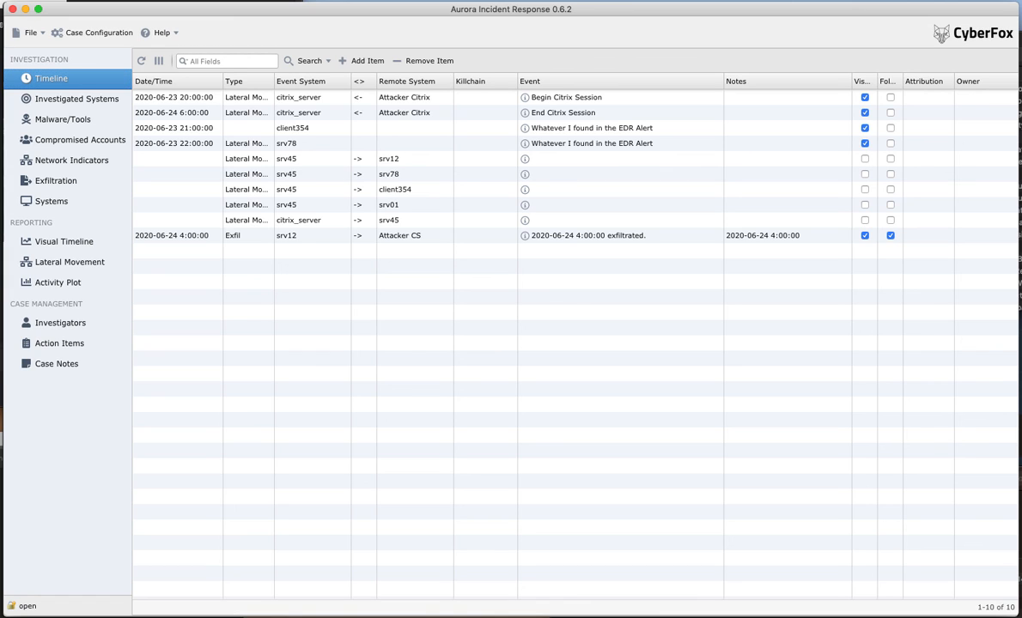